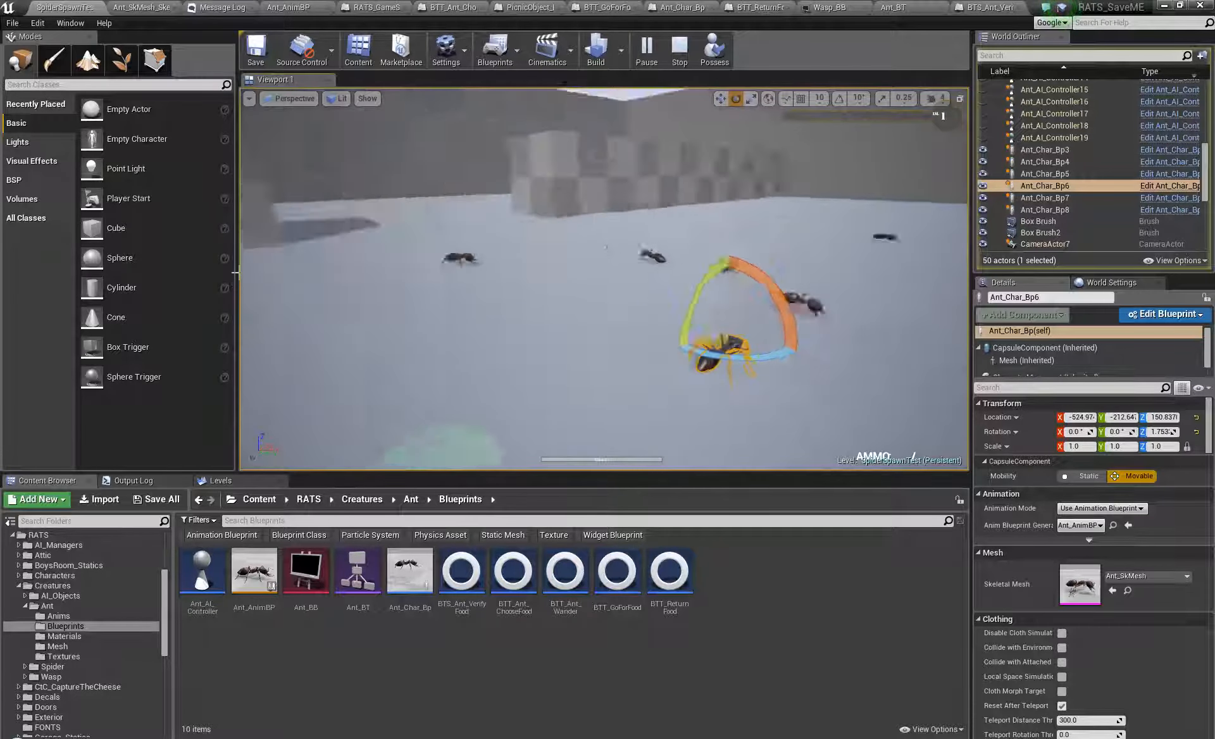
Watch the ants in the running simulation from several viewpoints, and stop the simulation.
key("a")
right_click_drag(290, 283, 328, 287)
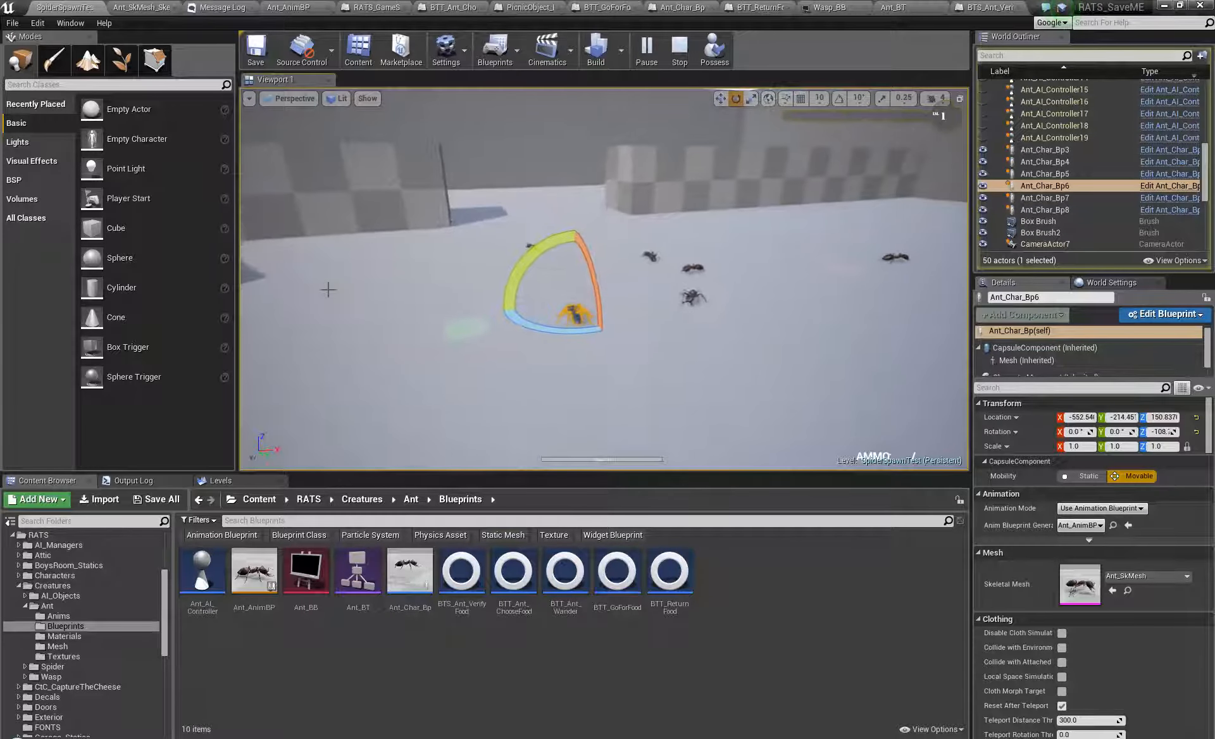
key("g")
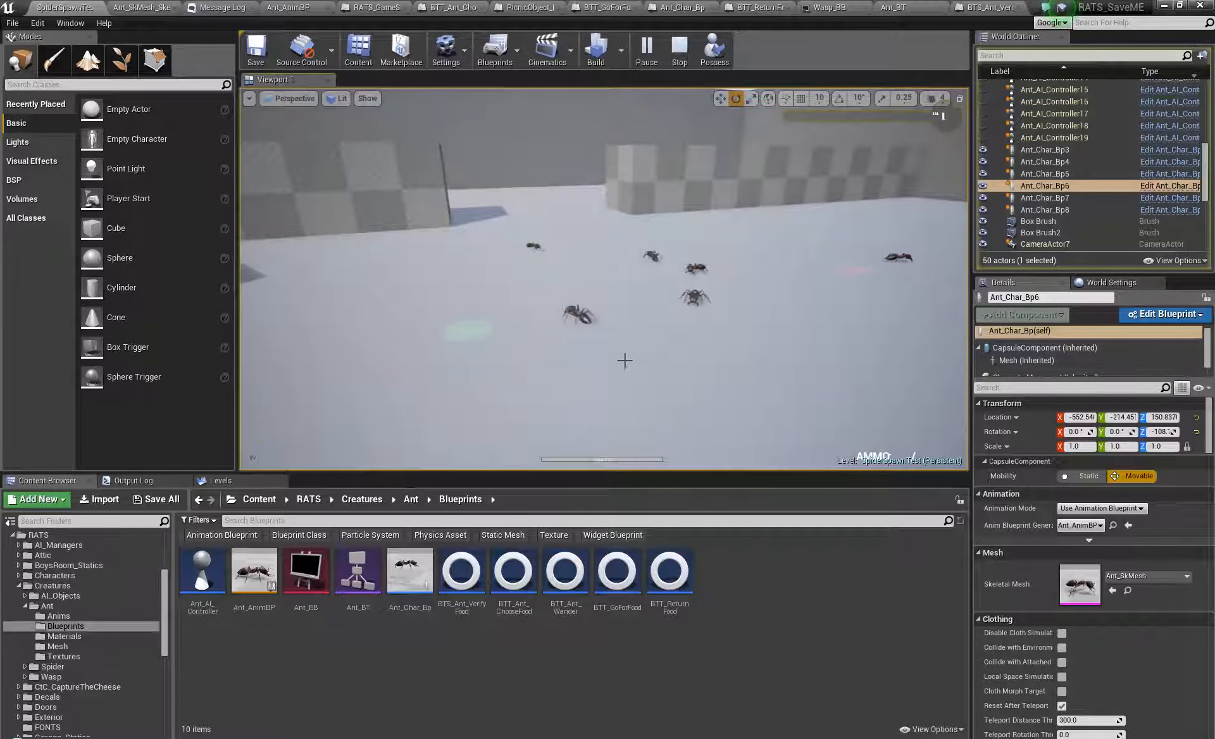
key("w")
right_click_drag(622, 361, 746, 366)
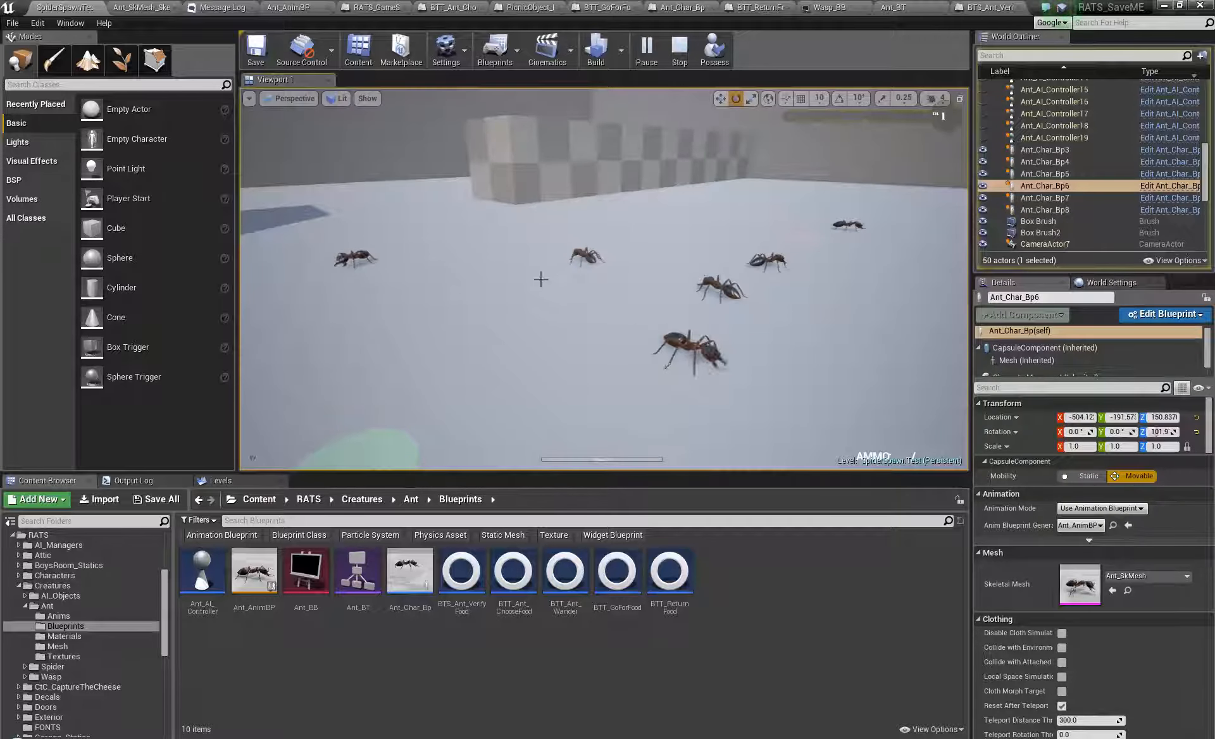
right_click_drag(542, 279, 445, 252)
key("s")
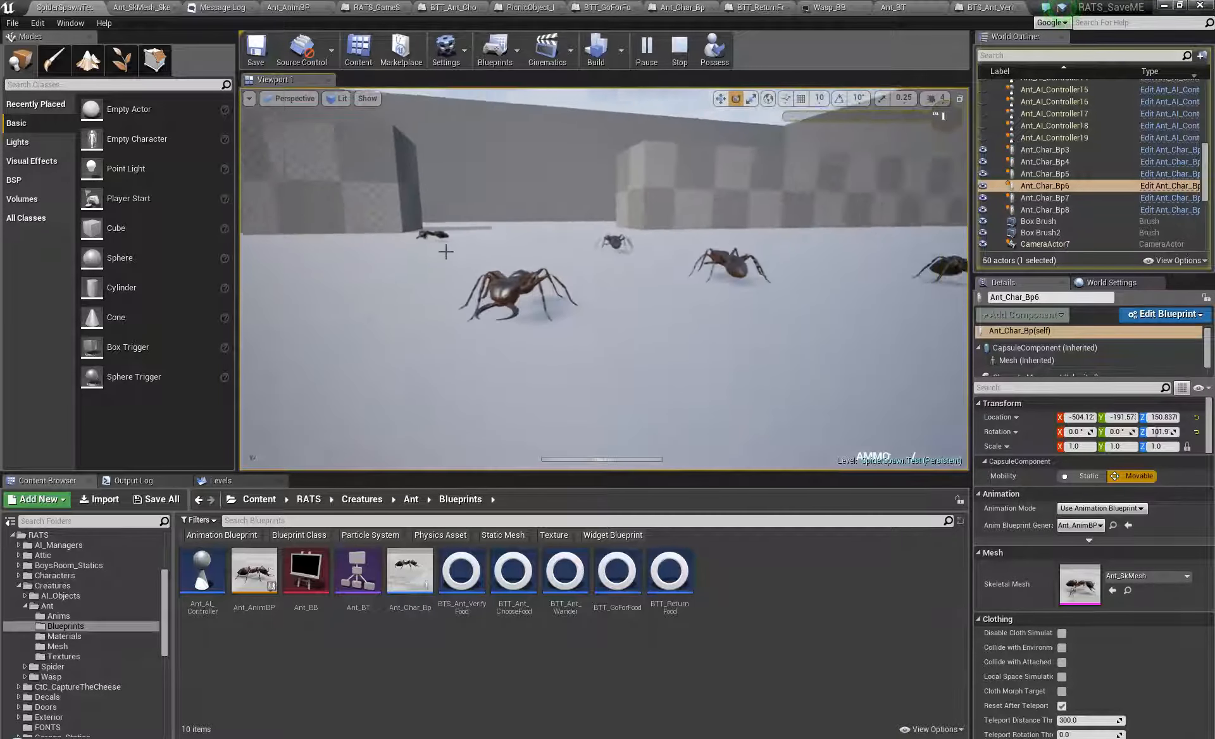
left_click(680, 51)
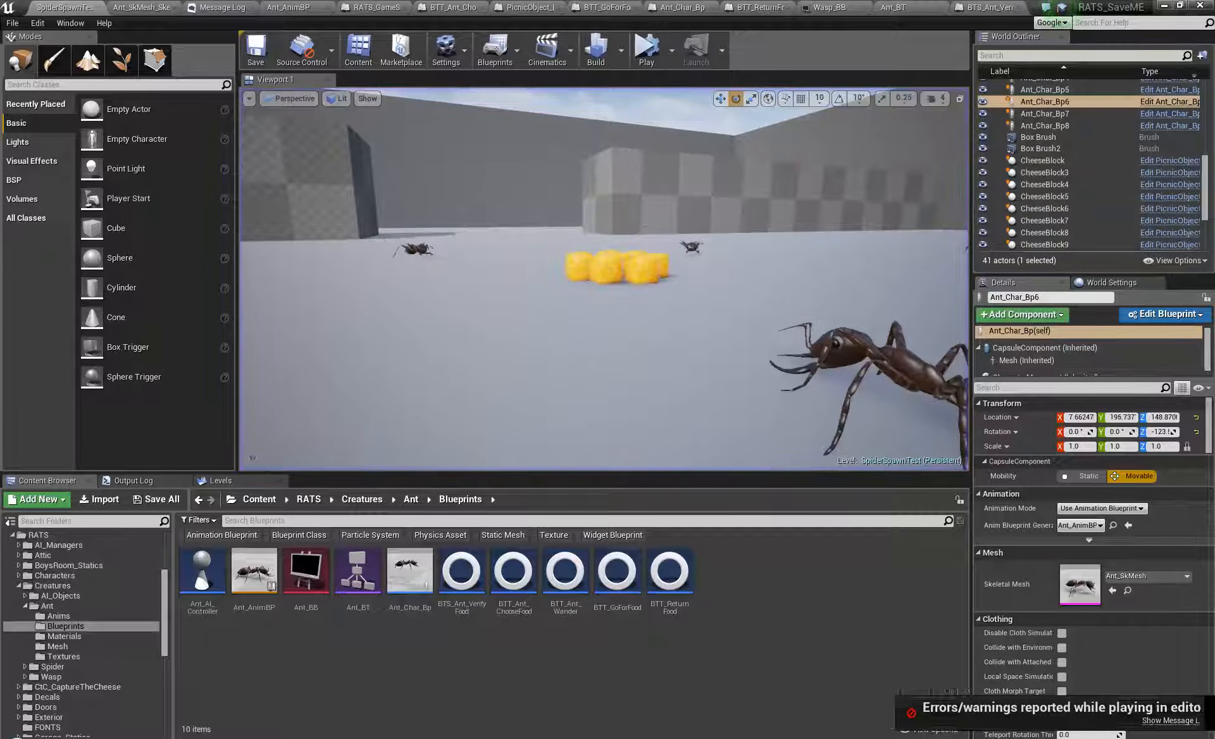
Open the log of errors reported during play and jump to the DestroyActor node it references in BTT_ReturnFood.
right_click_drag(586, 282, 652, 291)
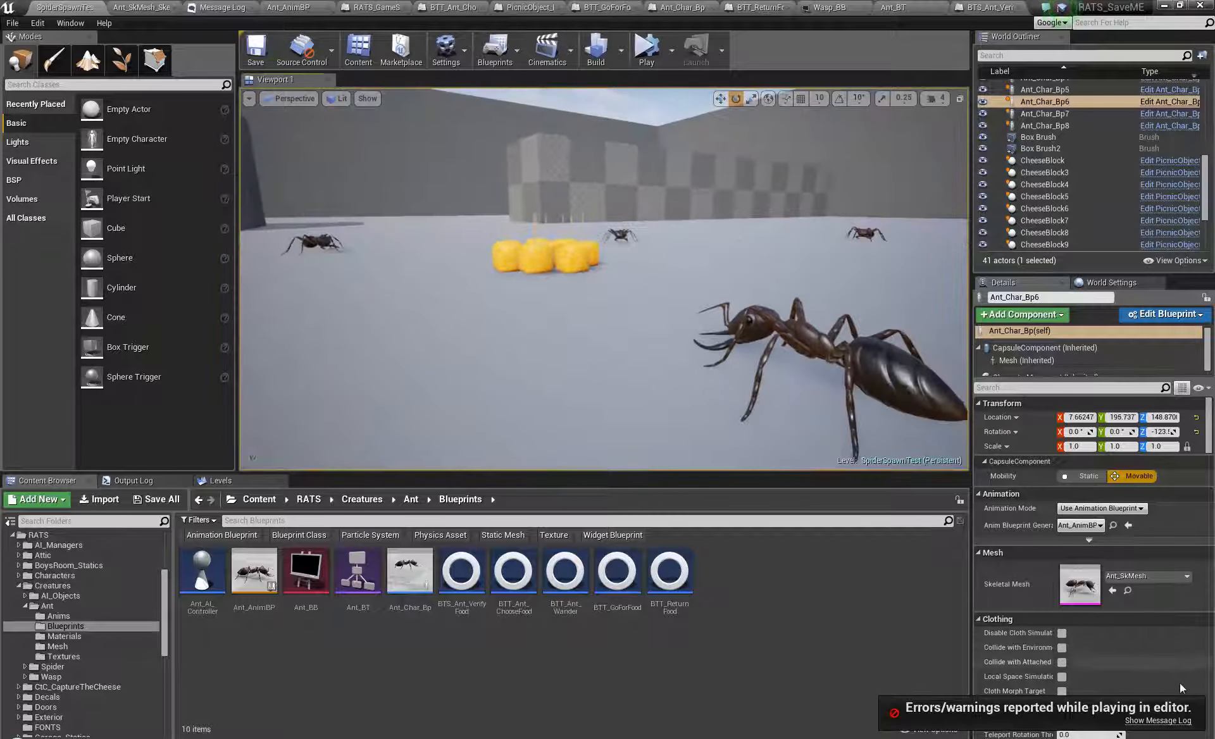
left_click(1159, 722)
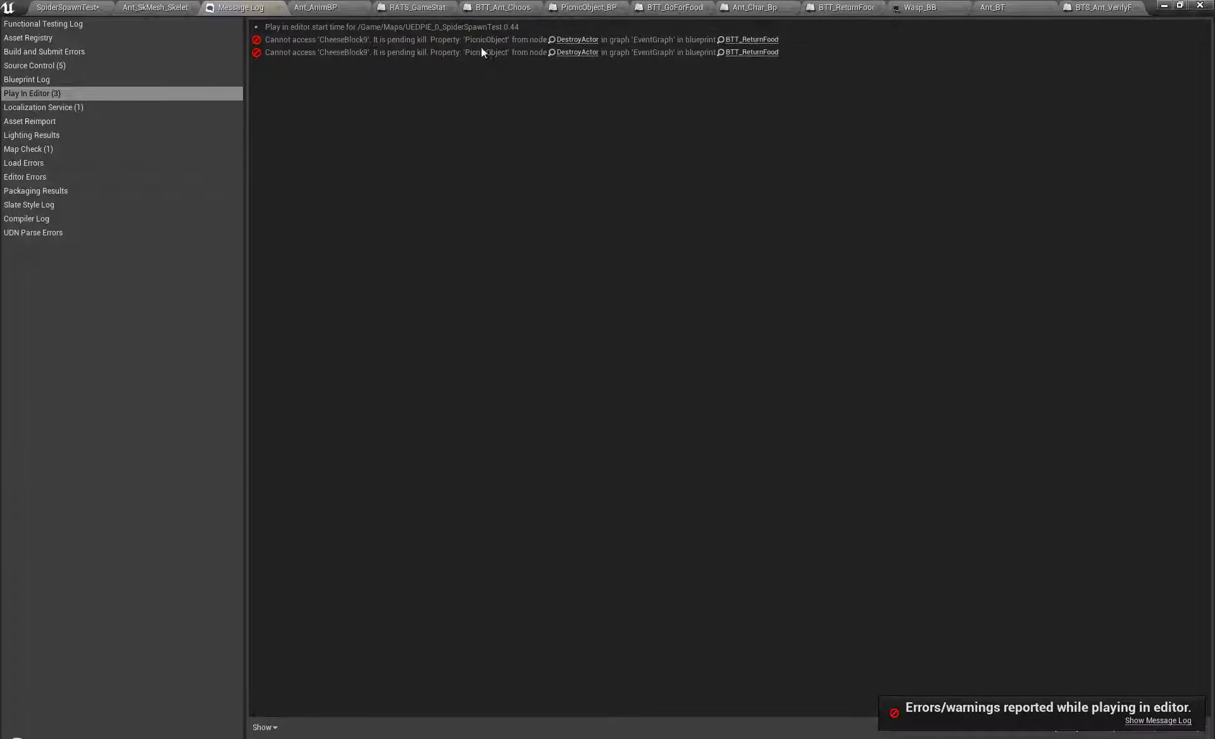
left_click(577, 40)
right_click_drag(678, 282, 650, 268)
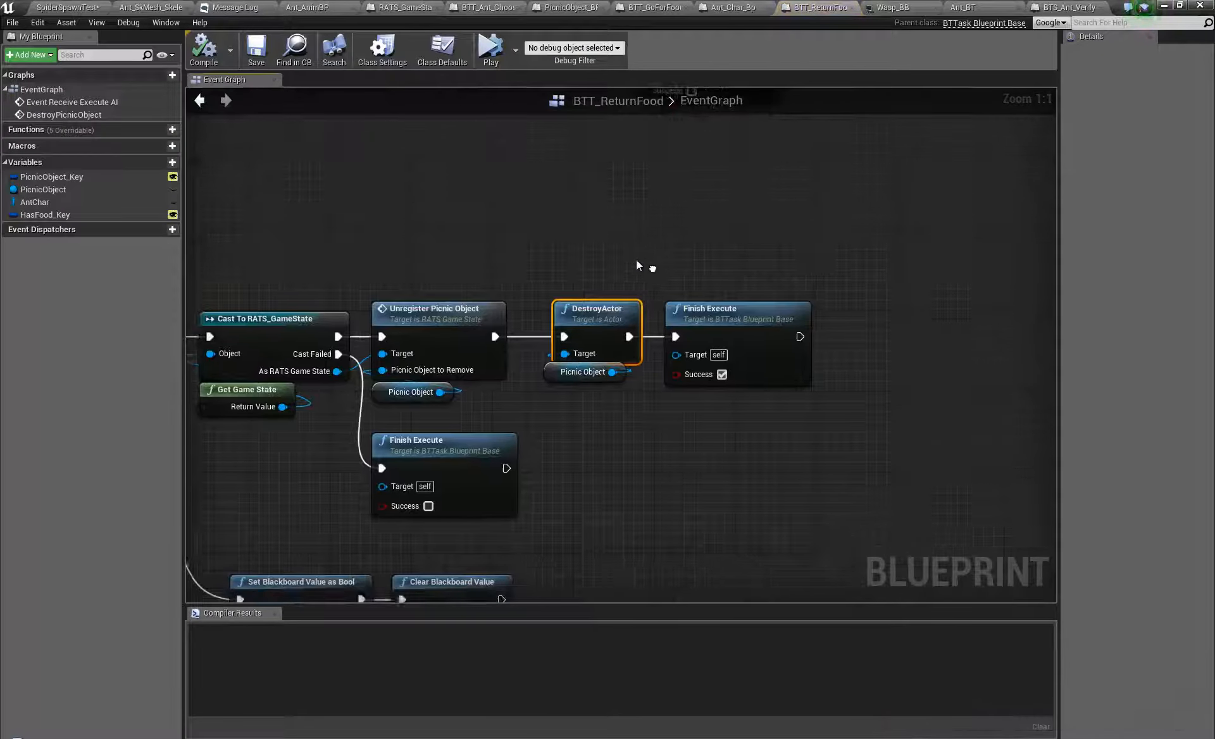
Move the DestroyActor, its Picnic Object and the following Finish Execute node away from Unregister Picnic Object to free space between them.
left_click_drag(575, 245, 763, 430)
left_click_drag(618, 329, 801, 326)
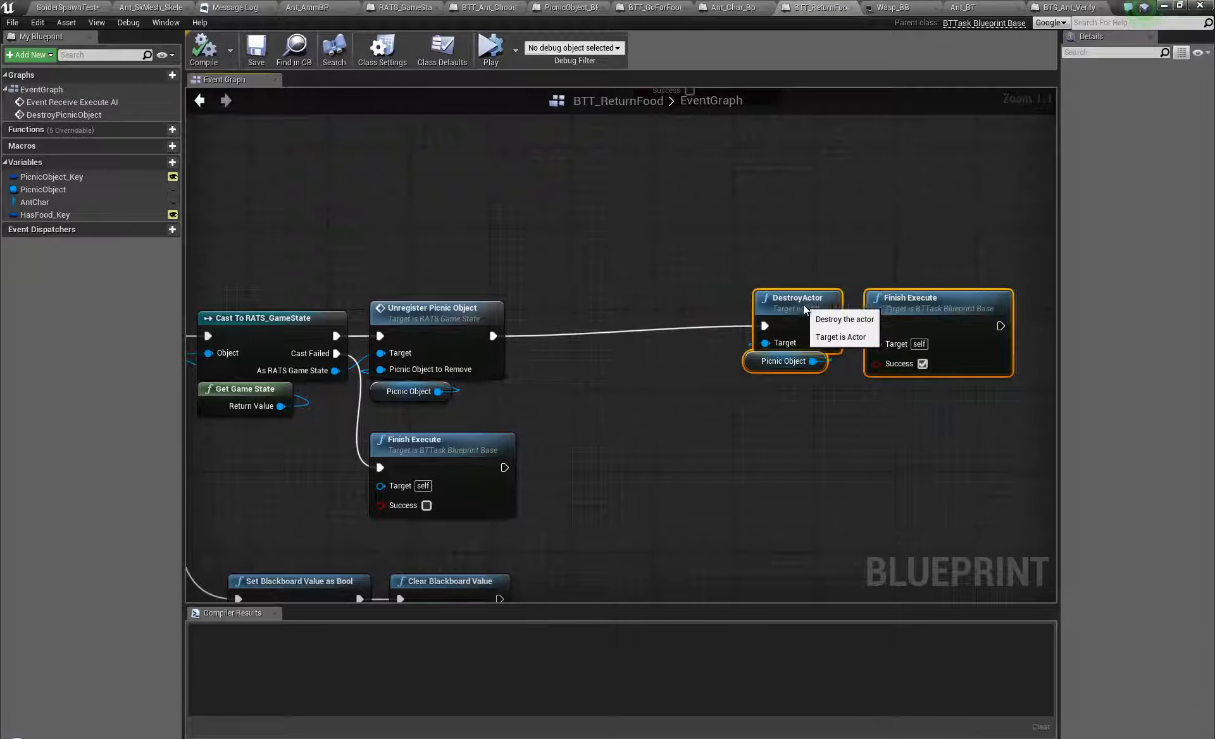
right_click_drag(612, 384, 637, 386)
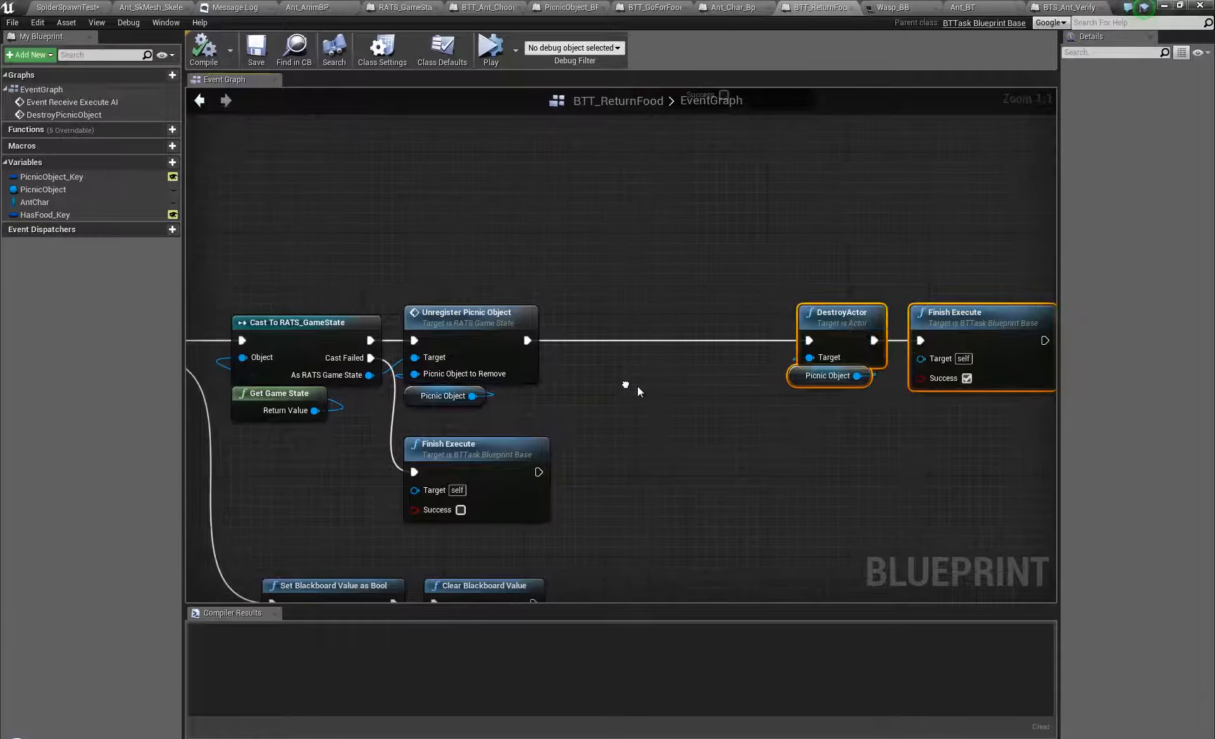
Insert an IsValid check on a copied Picnic Object between Unregister Picnic Object and DestroyActor, with Is Valid leading to DestroyActor.
left_click(803, 380)
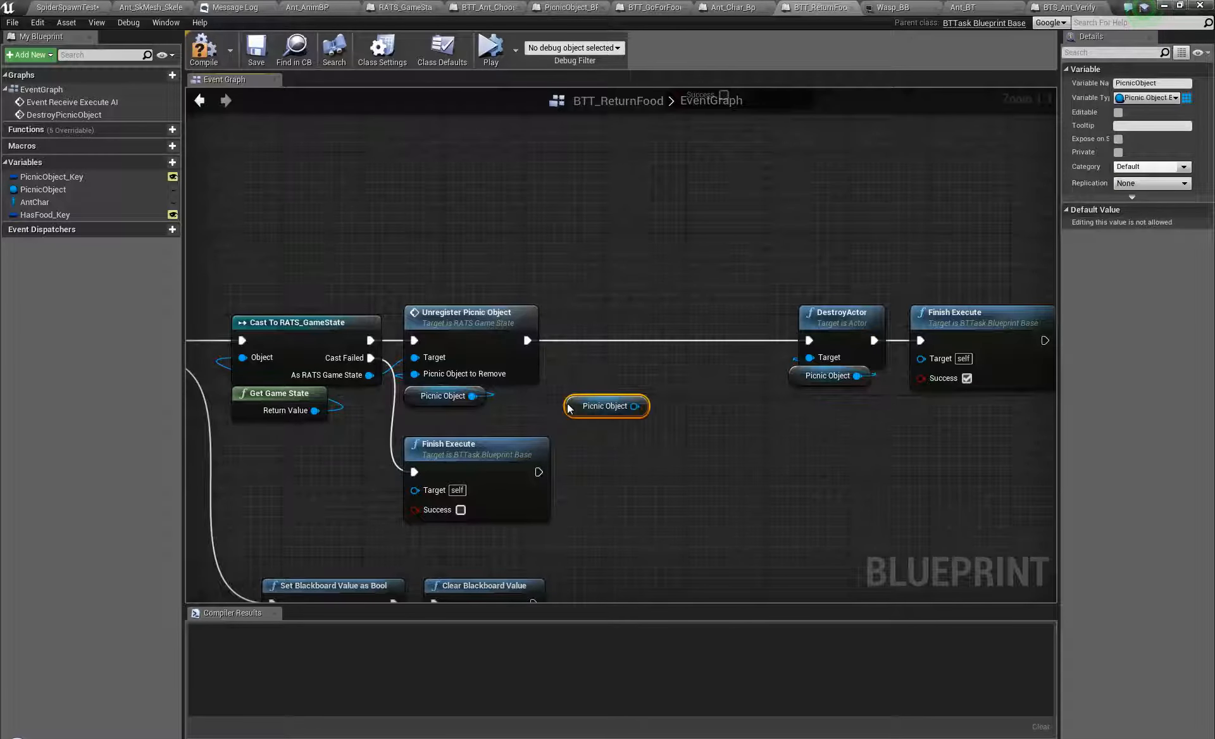
key("ctrl+v")
left_click_drag(652, 397, 635, 349)
type("is valid")
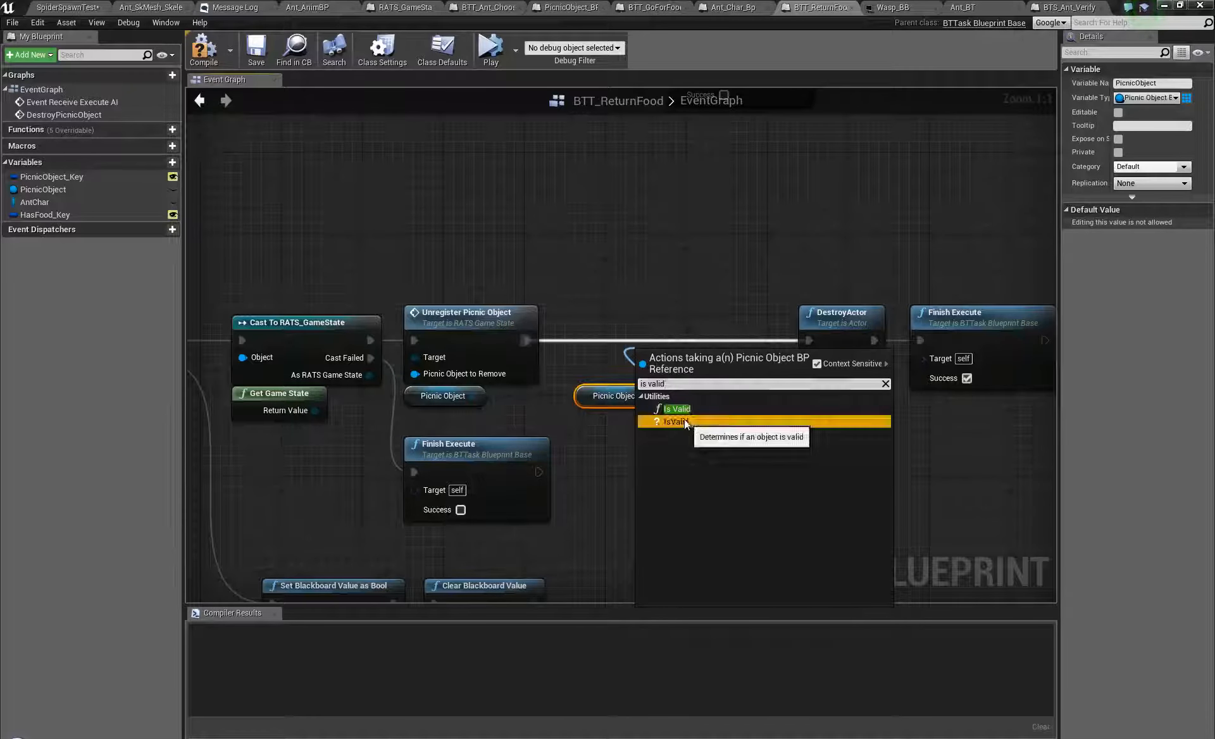
left_click(677, 421)
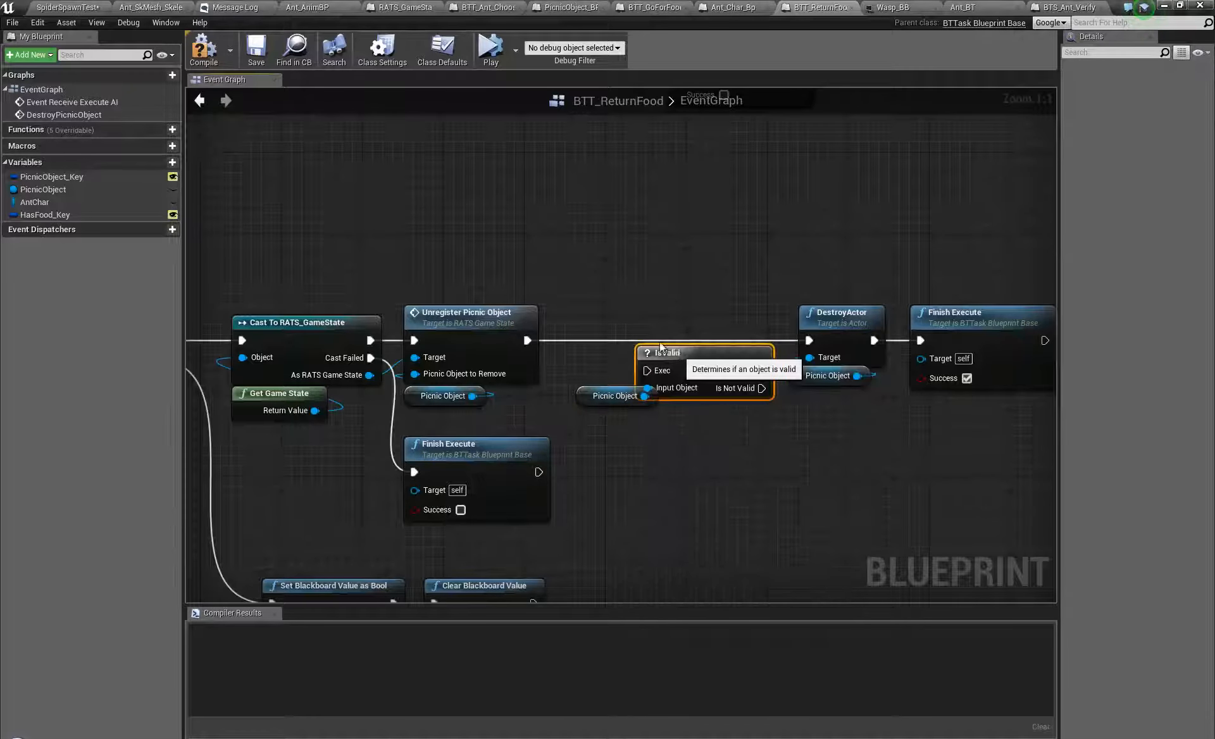
left_click_drag(527, 340, 586, 350)
left_click_drag(701, 350, 810, 340)
right_click_drag(749, 415, 693, 423)
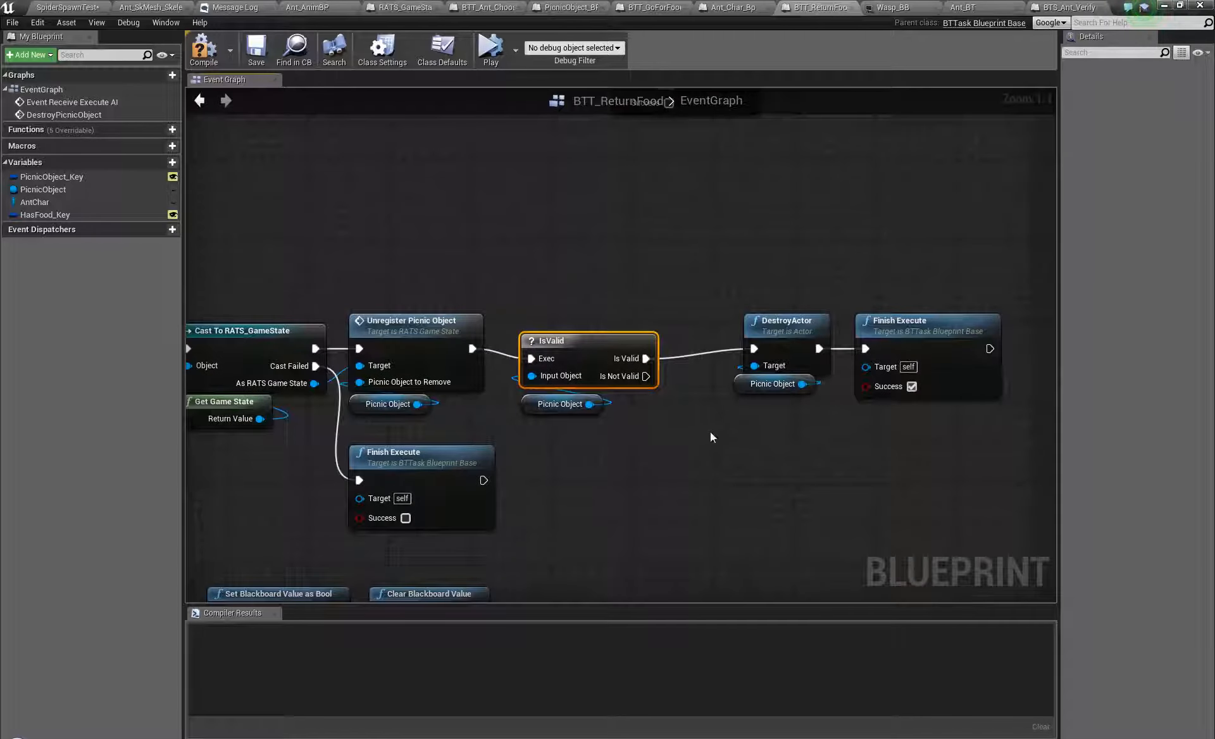
Connect Is Not Valid to a duplicate of the Finish Execute node with Success unchecked, and compile BTT_ReturnFood.
left_click_drag(710, 436, 926, 351)
left_click(893, 344)
key("ctrl+w")
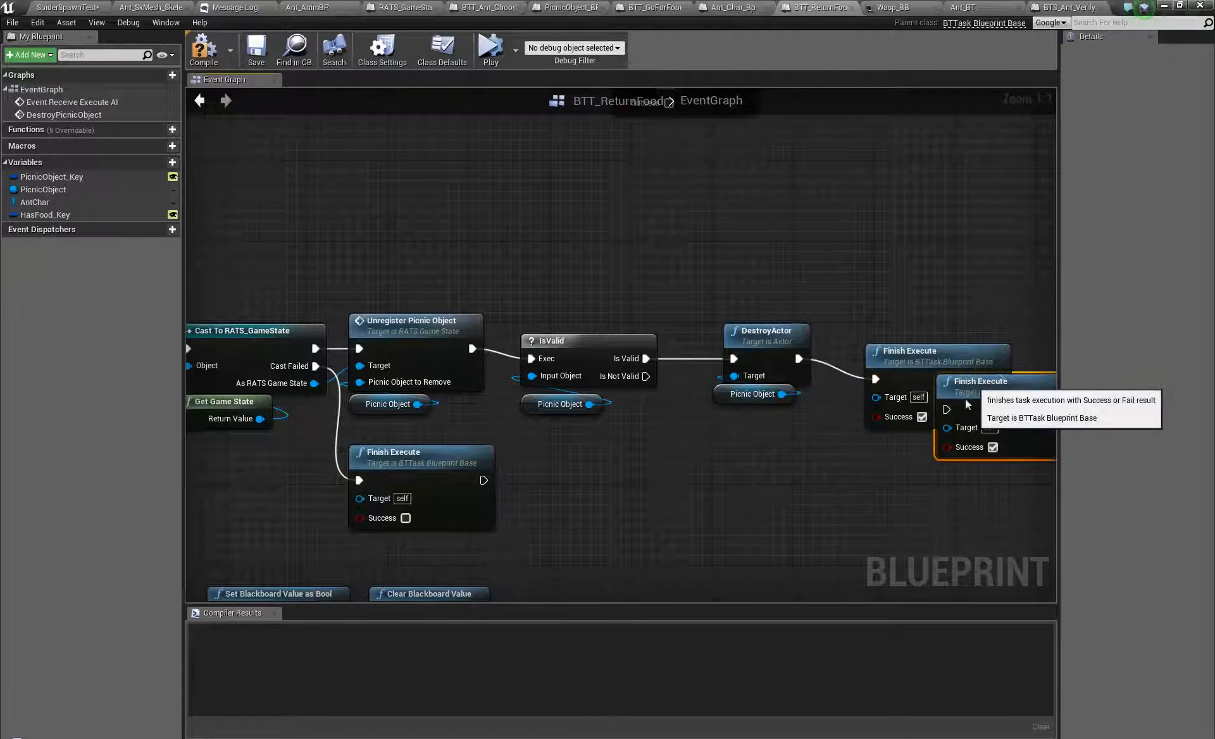
left_click_drag(967, 405, 911, 472)
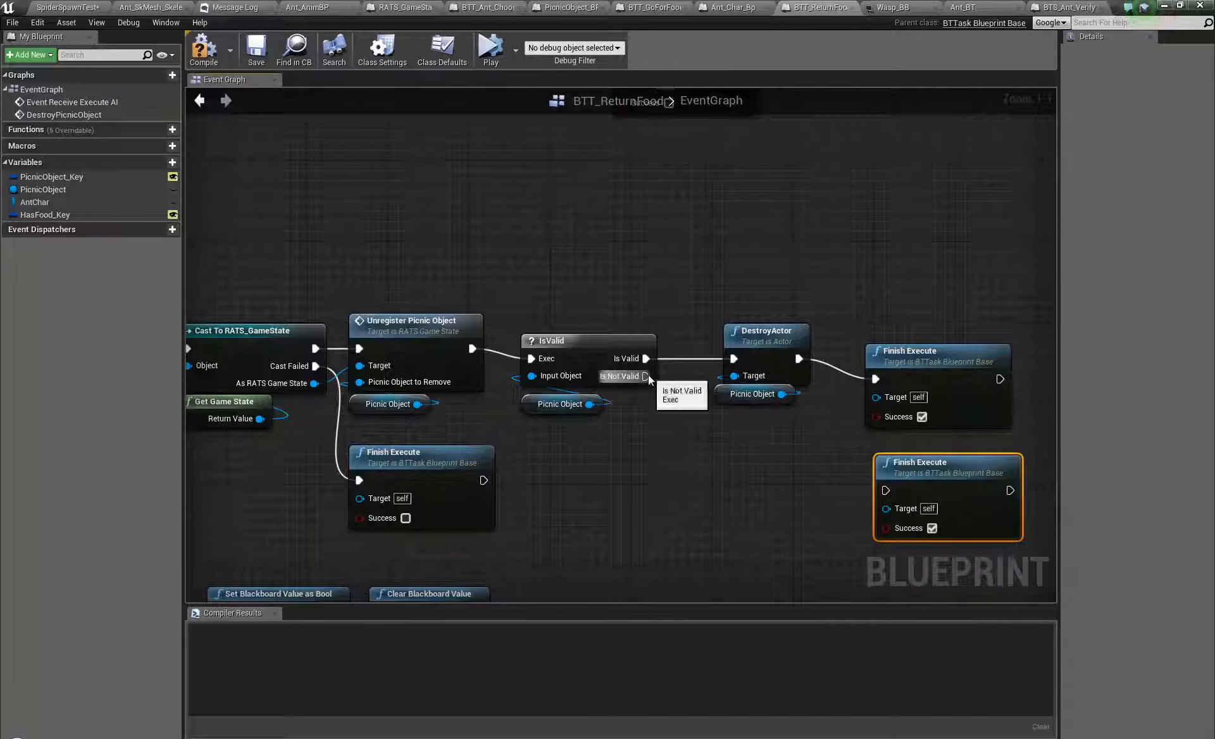
left_click_drag(646, 376, 886, 491)
left_click(931, 528)
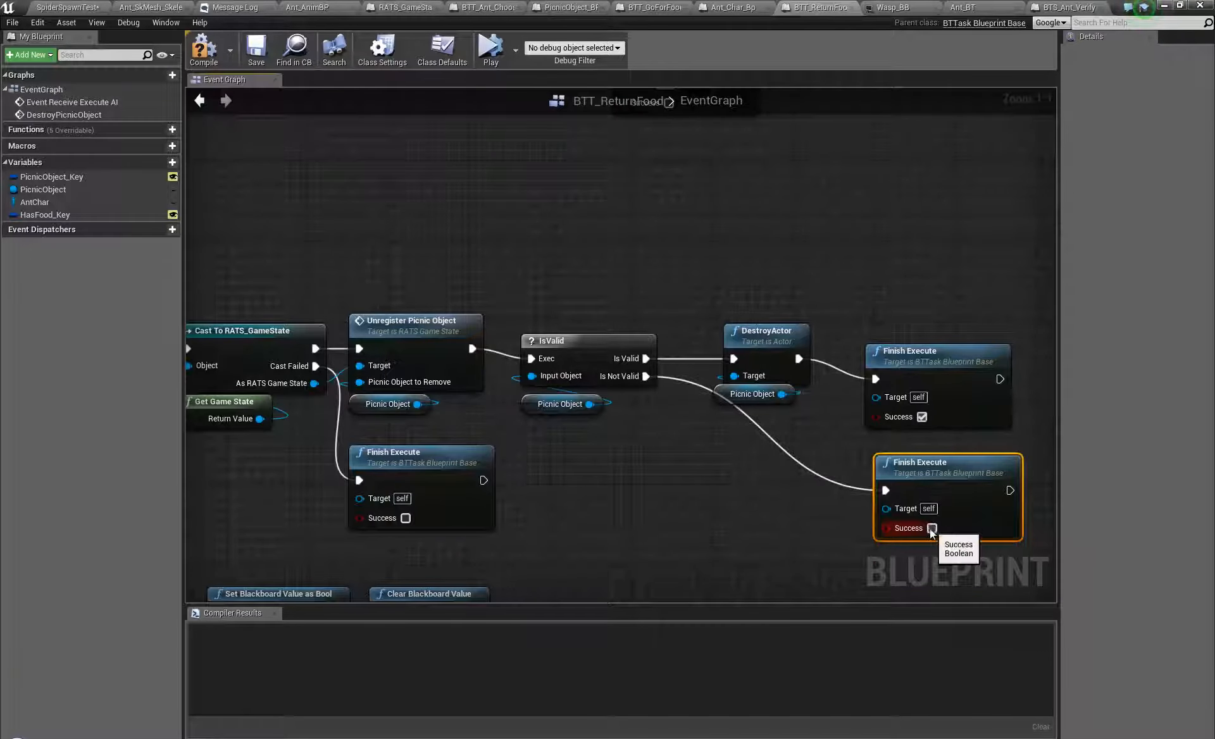
left_click(214, 63)
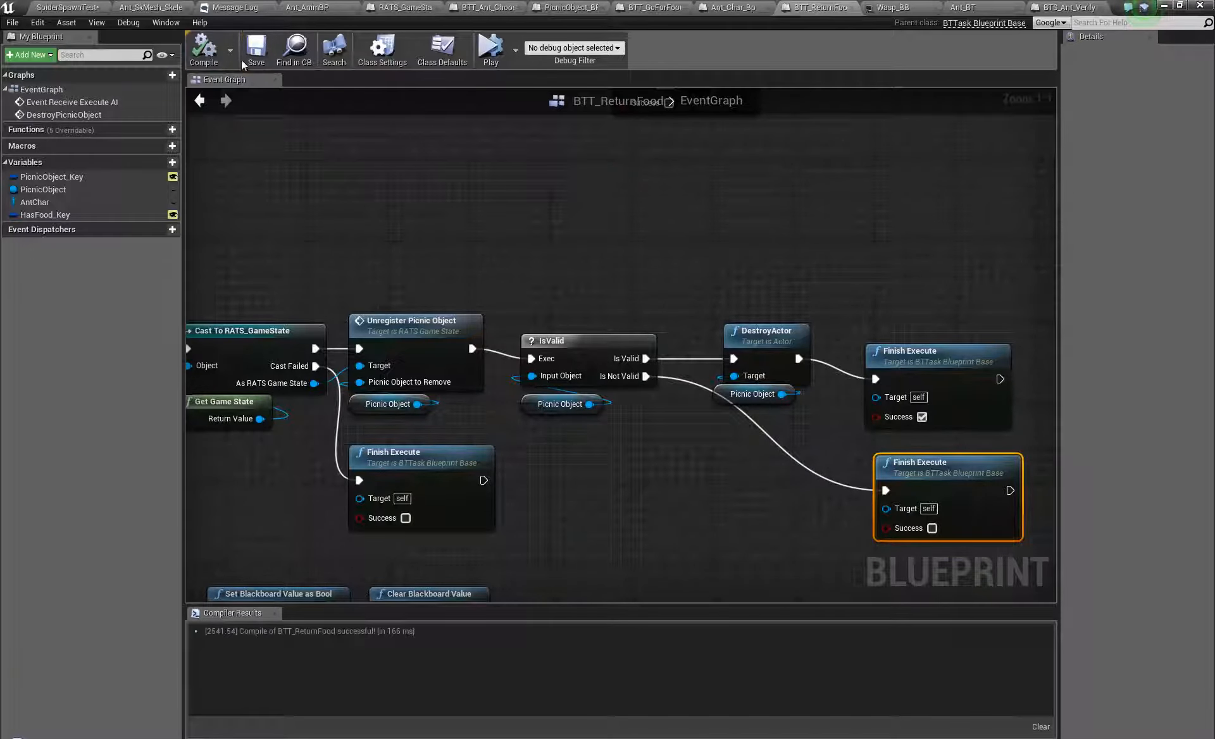
right_click_drag(495, 187, 369, 166)
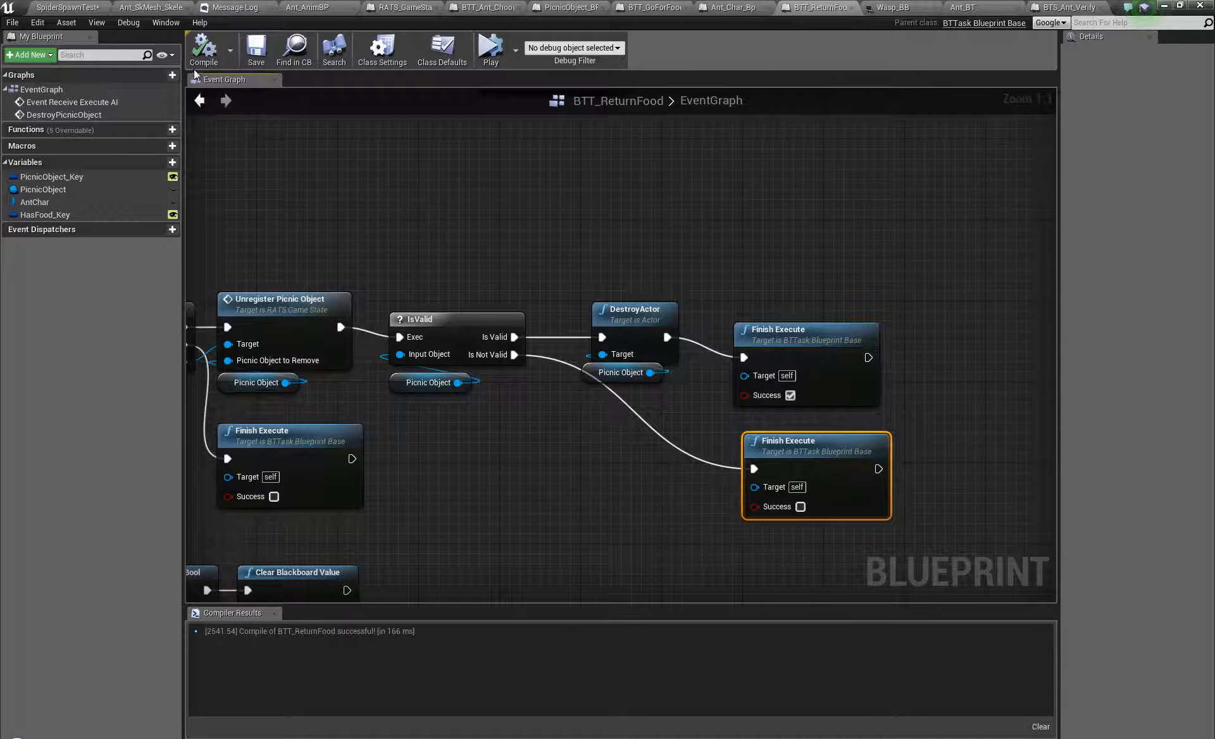
Return to the SpiderSpawnTest level and examine an ant's head, legs and body up close from several angles.
left_click(106, 9)
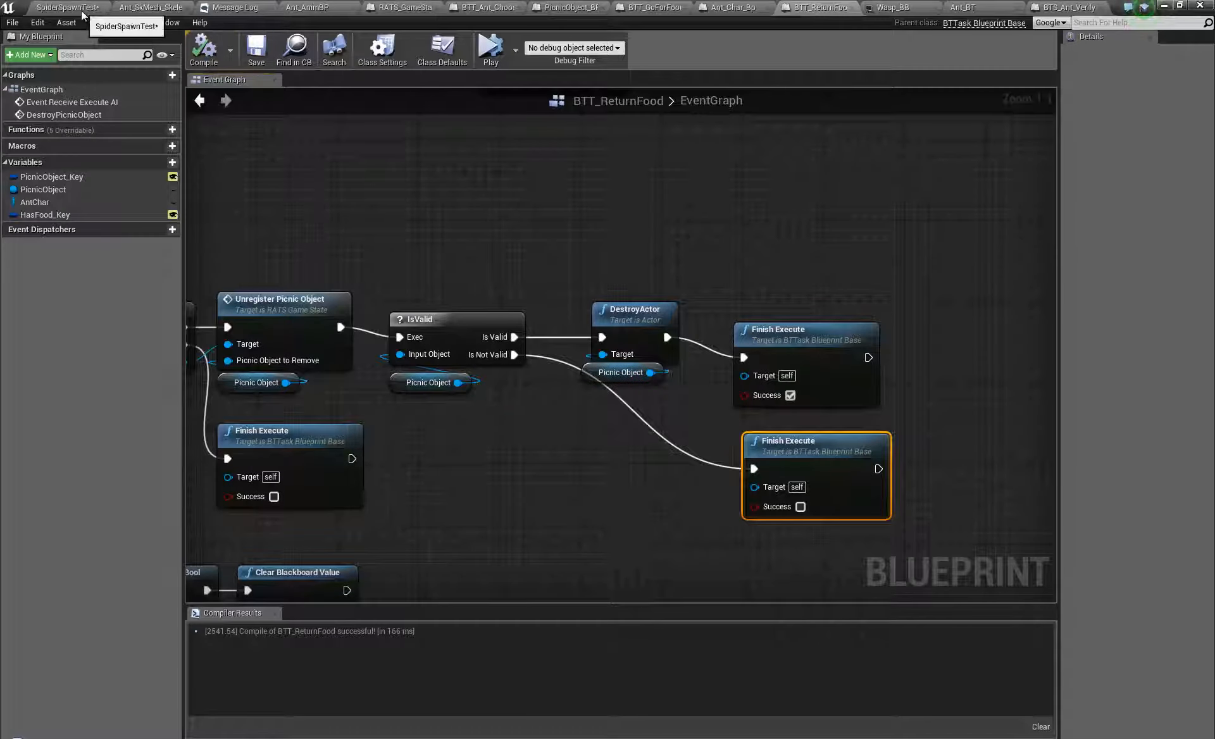
right_click_drag(654, 433, 404, 317)
key("w")
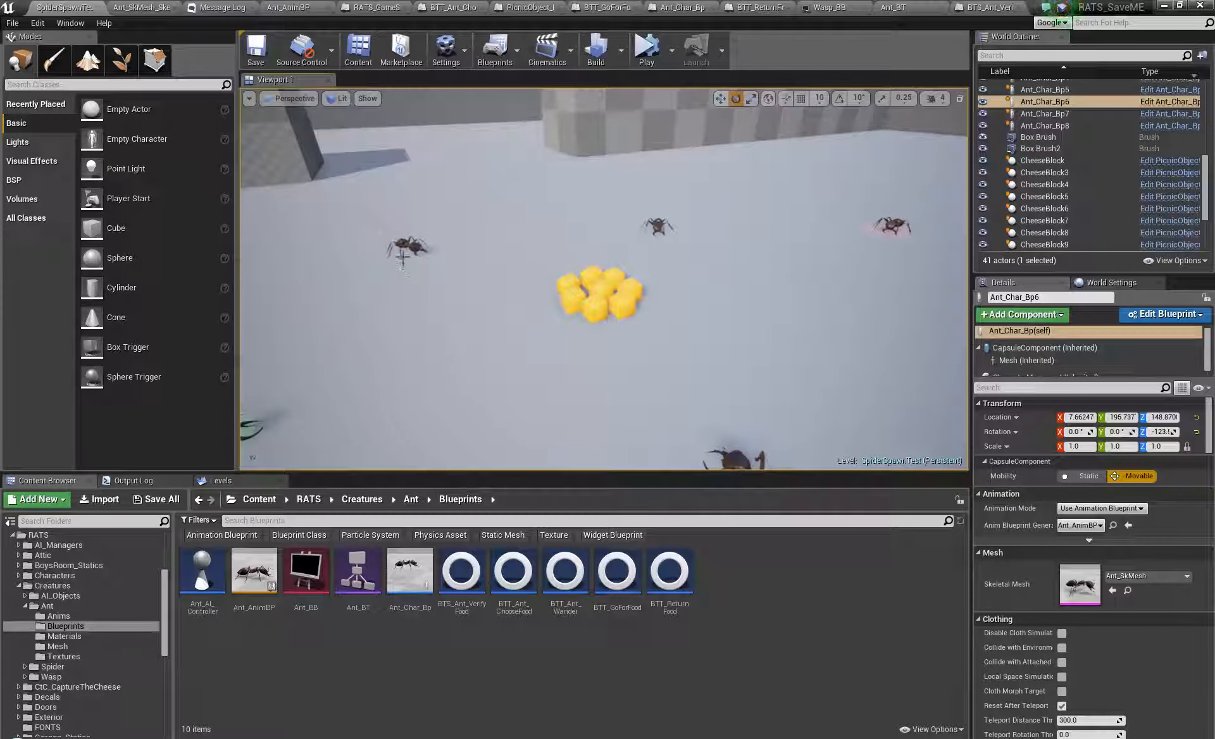
right_click_drag(416, 248, 633, 228)
key("w")
key("w")
key("s")
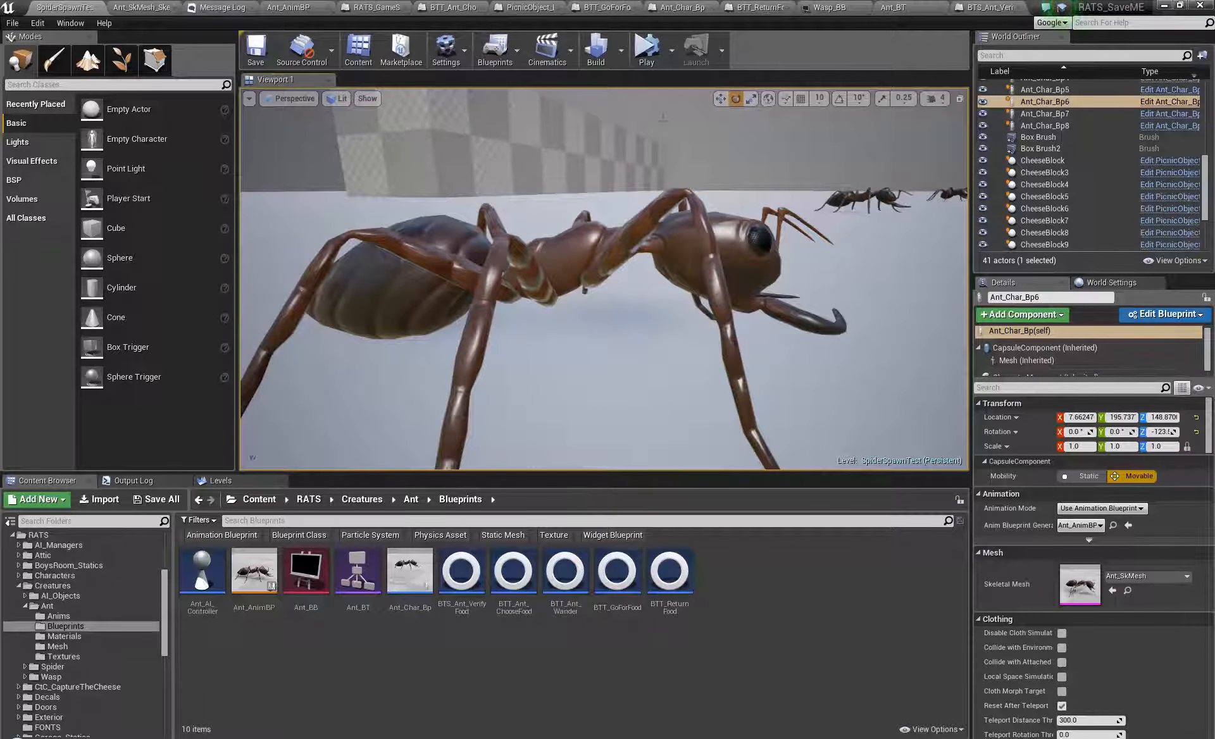
mouse_move(683, 301)
right_mouse_down()
mouse_move(550, 287)
mouse_move(507, 299)
mouse_move(545, 287)
mouse_move(680, 295)
right_mouse_up()
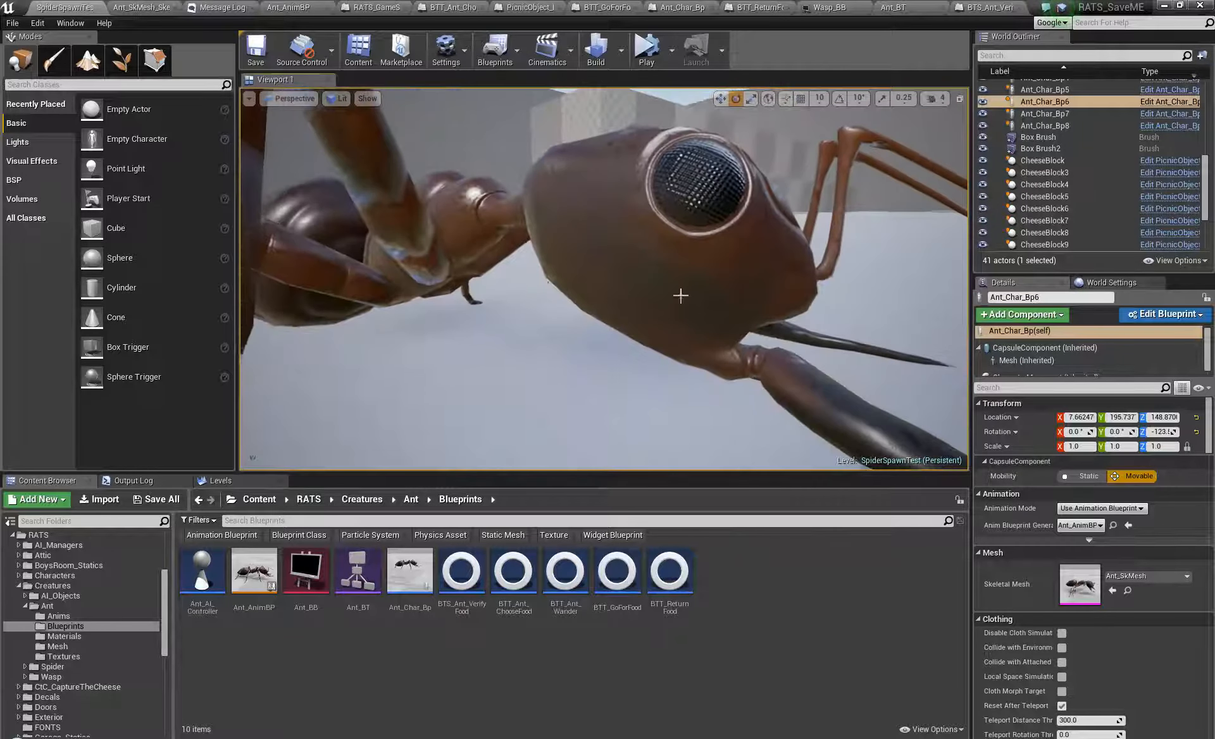
right_click_drag(664, 232, 595, 239)
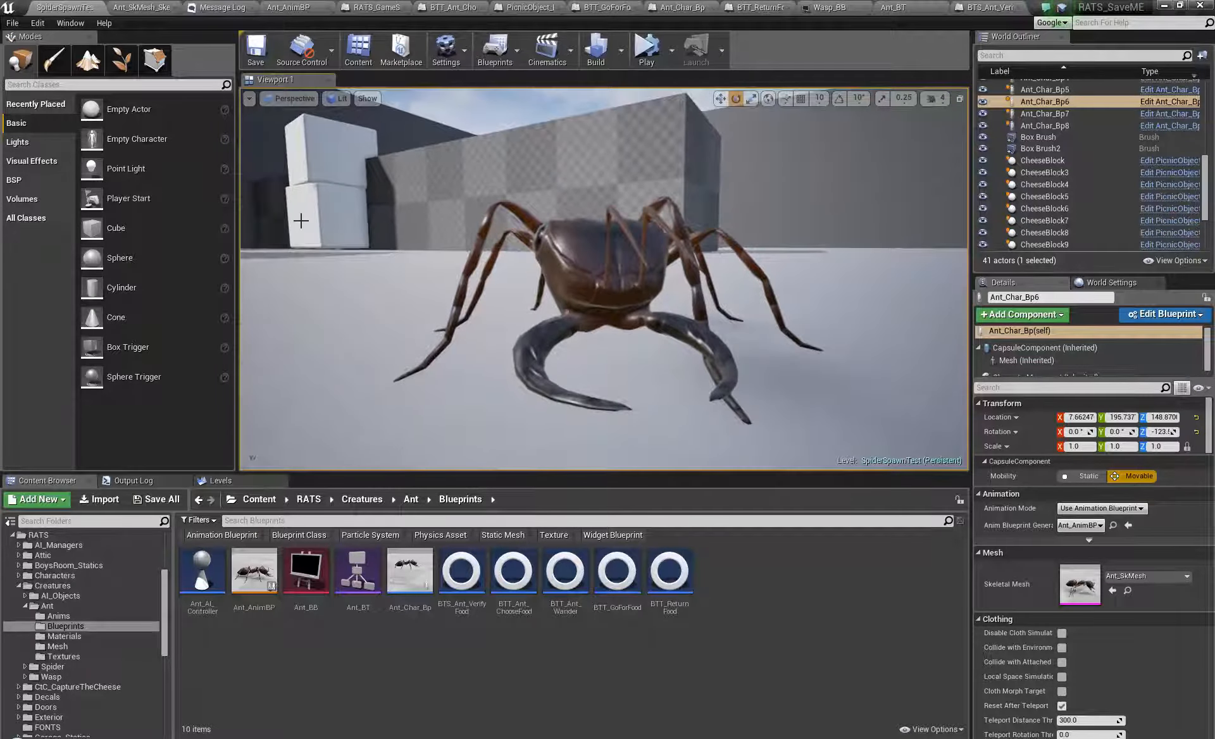
right_click_drag(300, 220, 84, 239)
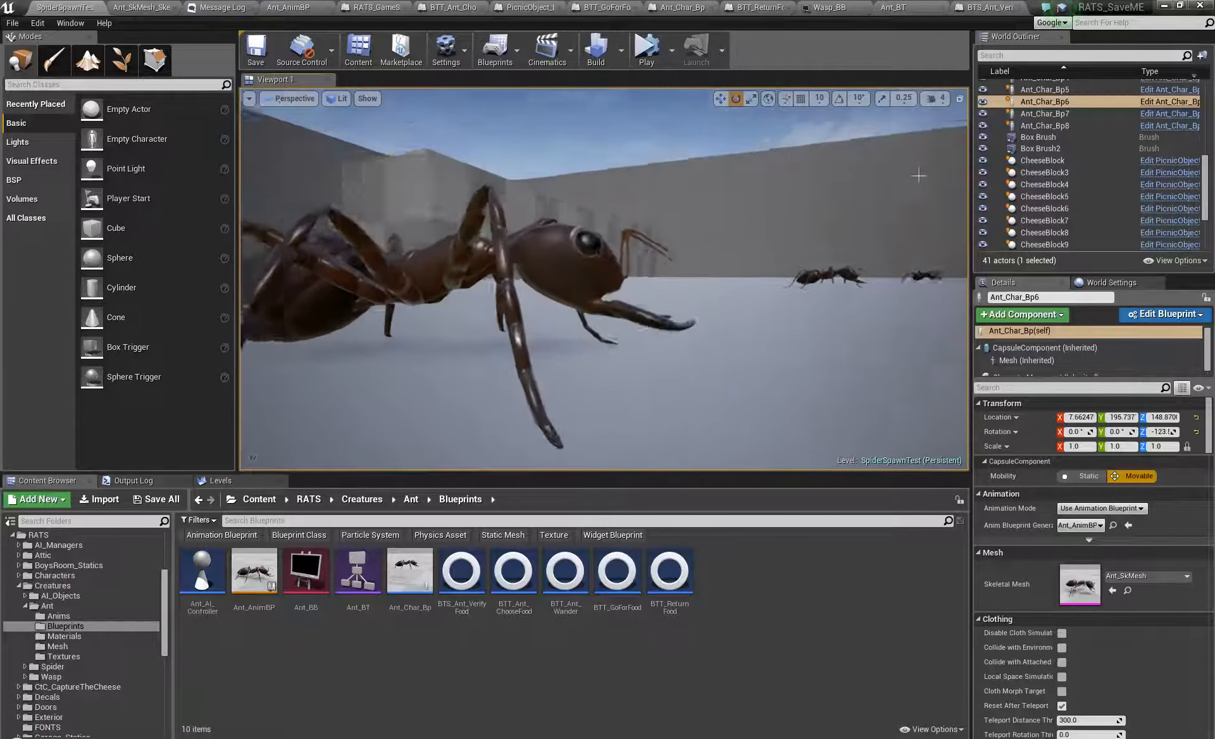
right_click_drag(908, 188, 649, 263)
left_click_drag(647, 262, 775, 257, "alt")
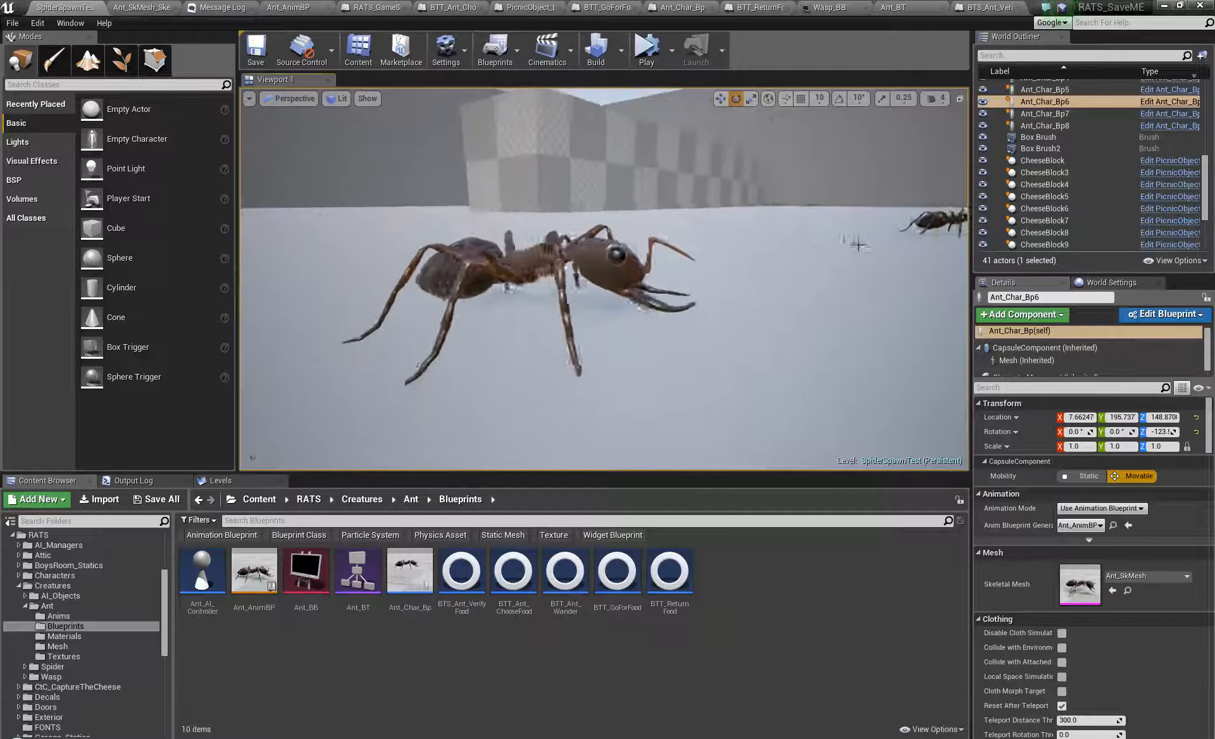
left_click_drag(862, 245, 762, 238, "alt")
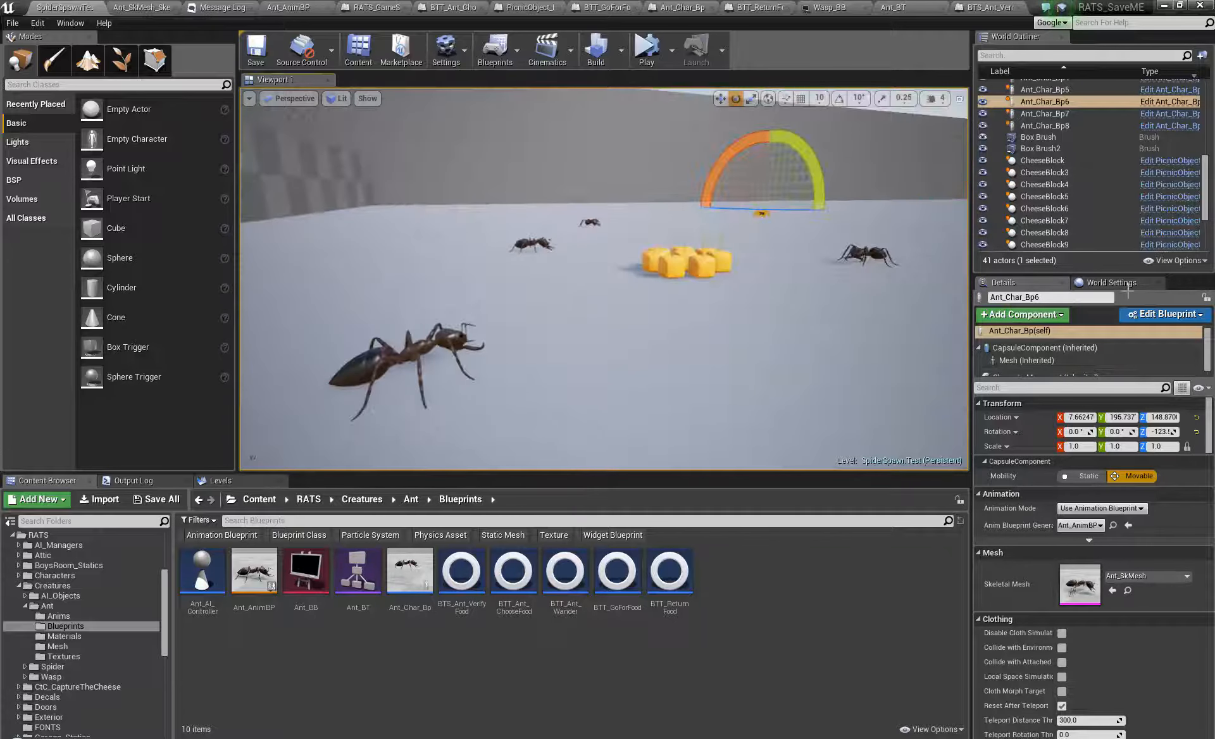
Play the level twice to watch how the ants pick up and carry the cheese blocks, stopping each run.
left_click(648, 63)
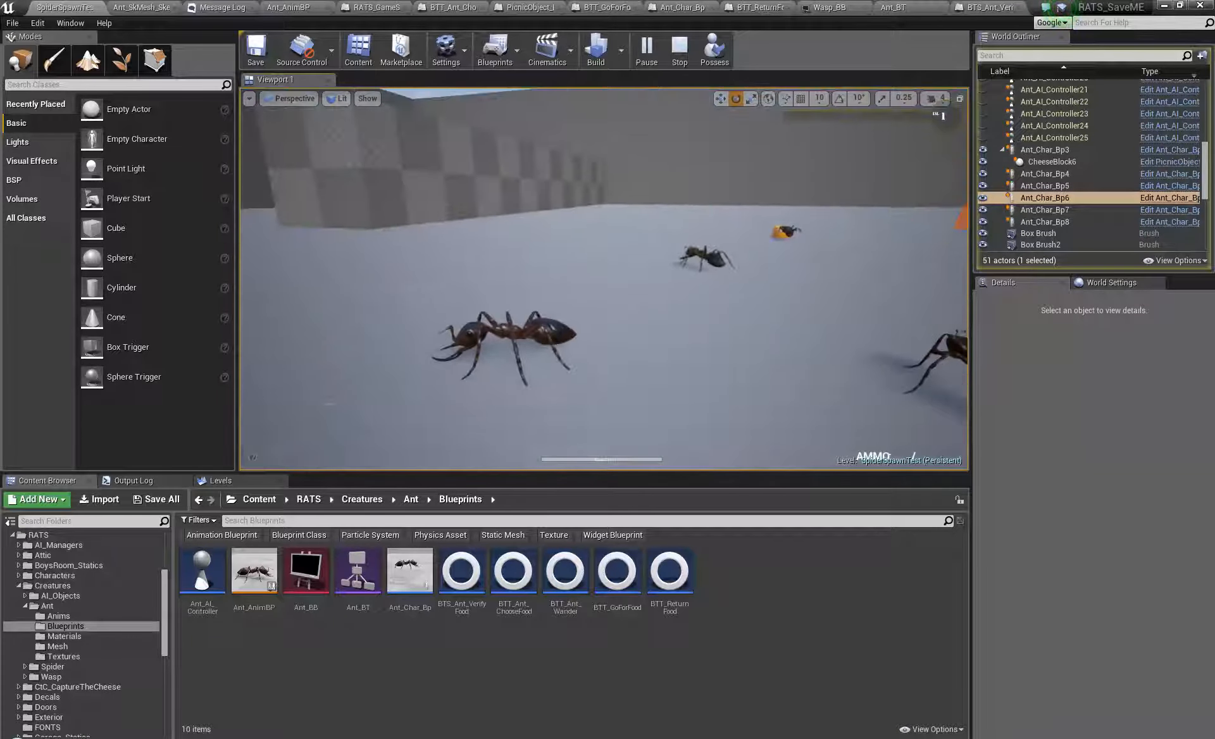
left_click(679, 51)
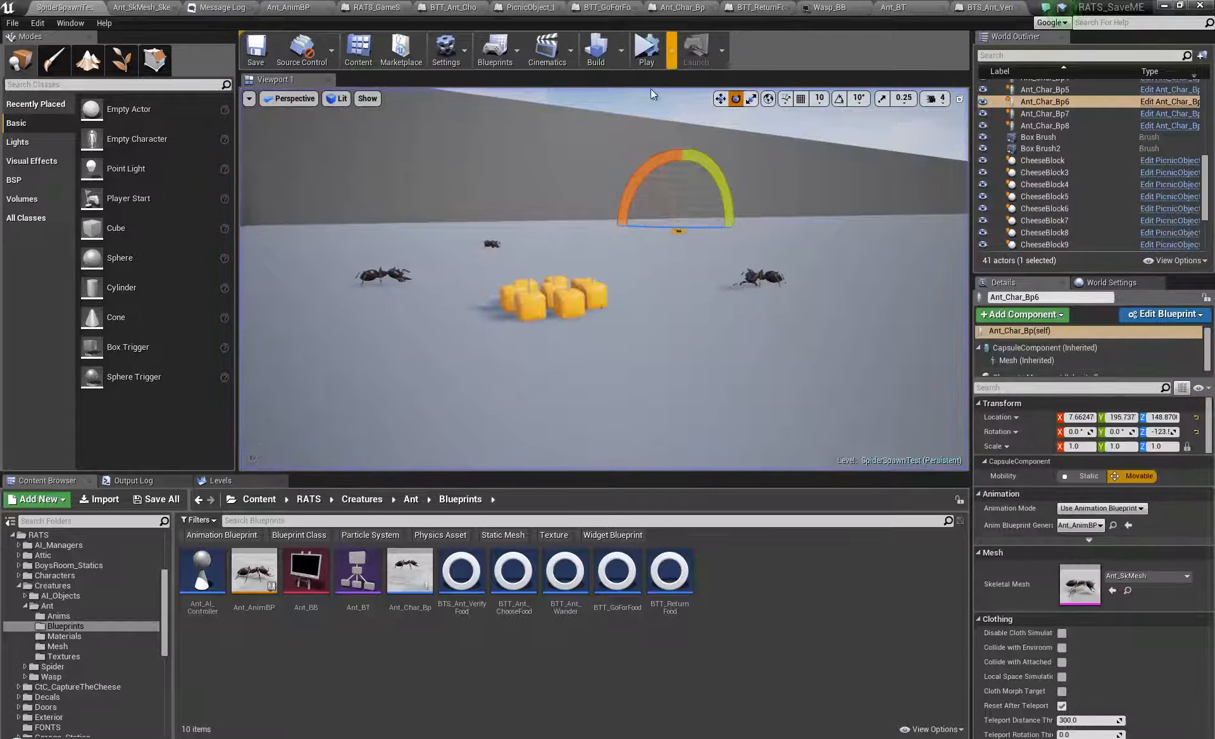
left_click(646, 49)
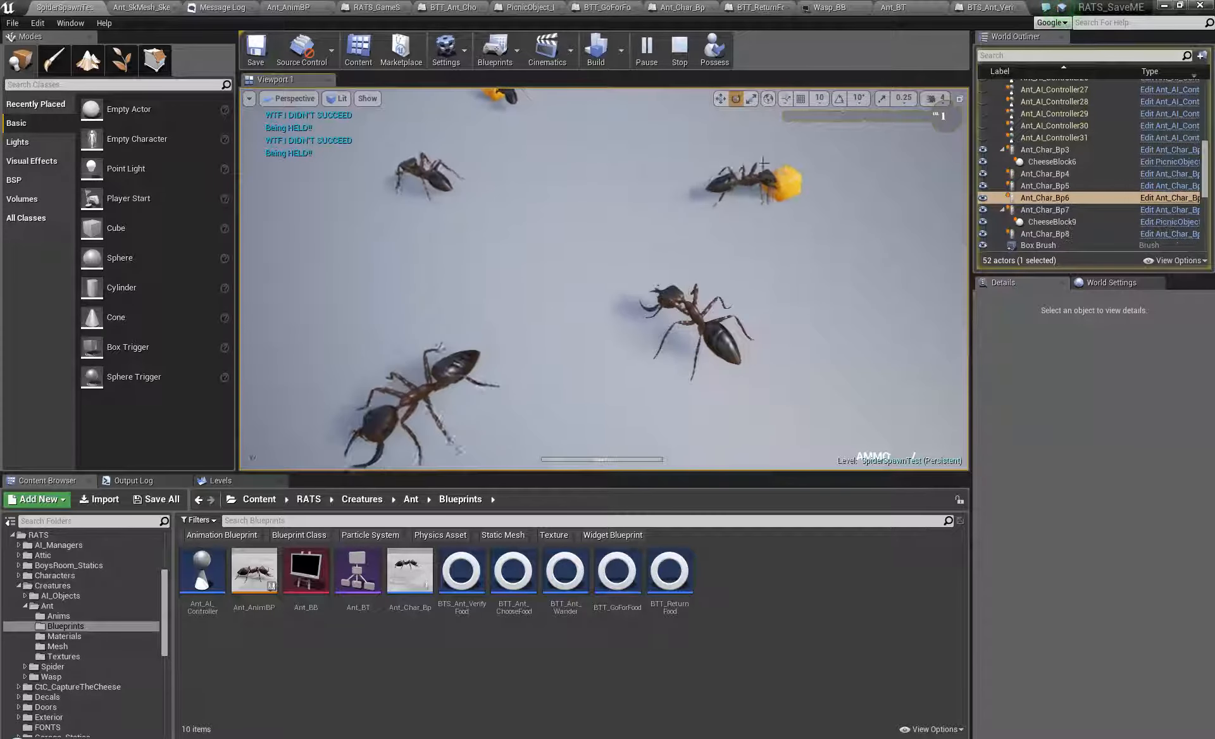
left_click(679, 50)
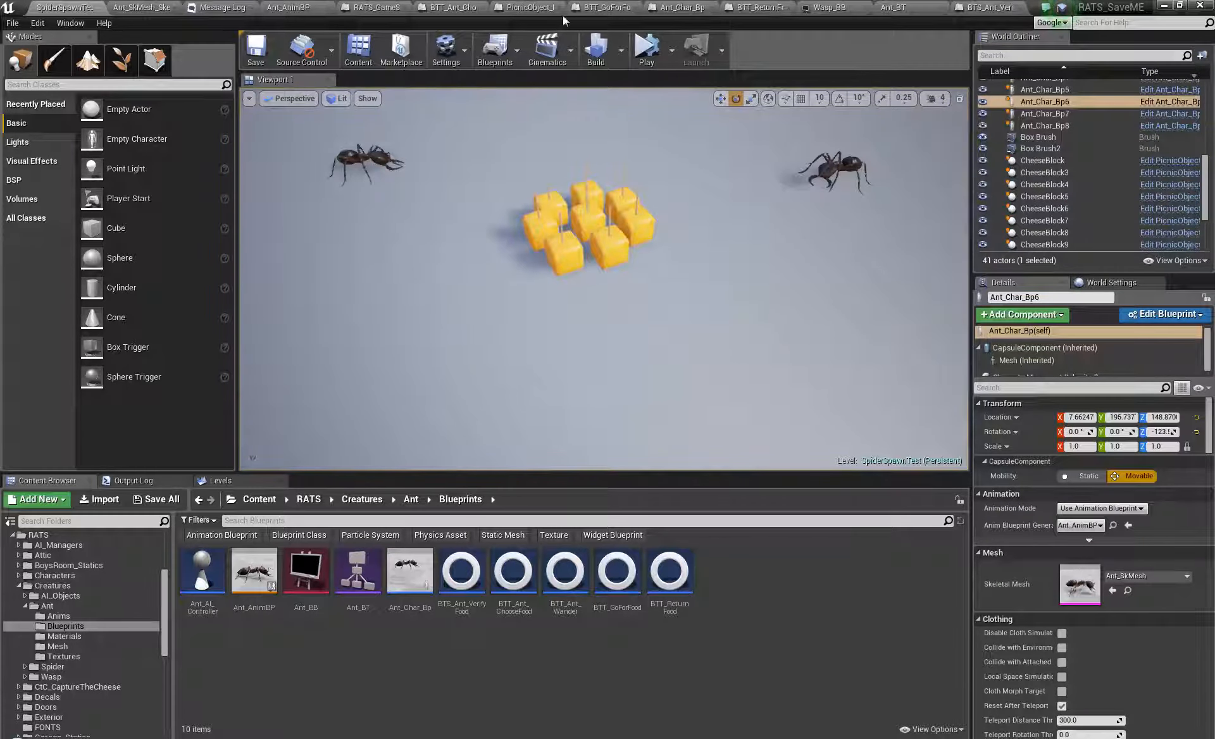
In BTT_GoForFood, move the Being Held SET node and its Picnic Object slightly closer to Switch on EPathFollowingResult.
left_click(630, 8)
right_click_drag(766, 389, 800, 401)
scroll(724, 301, "up", 4)
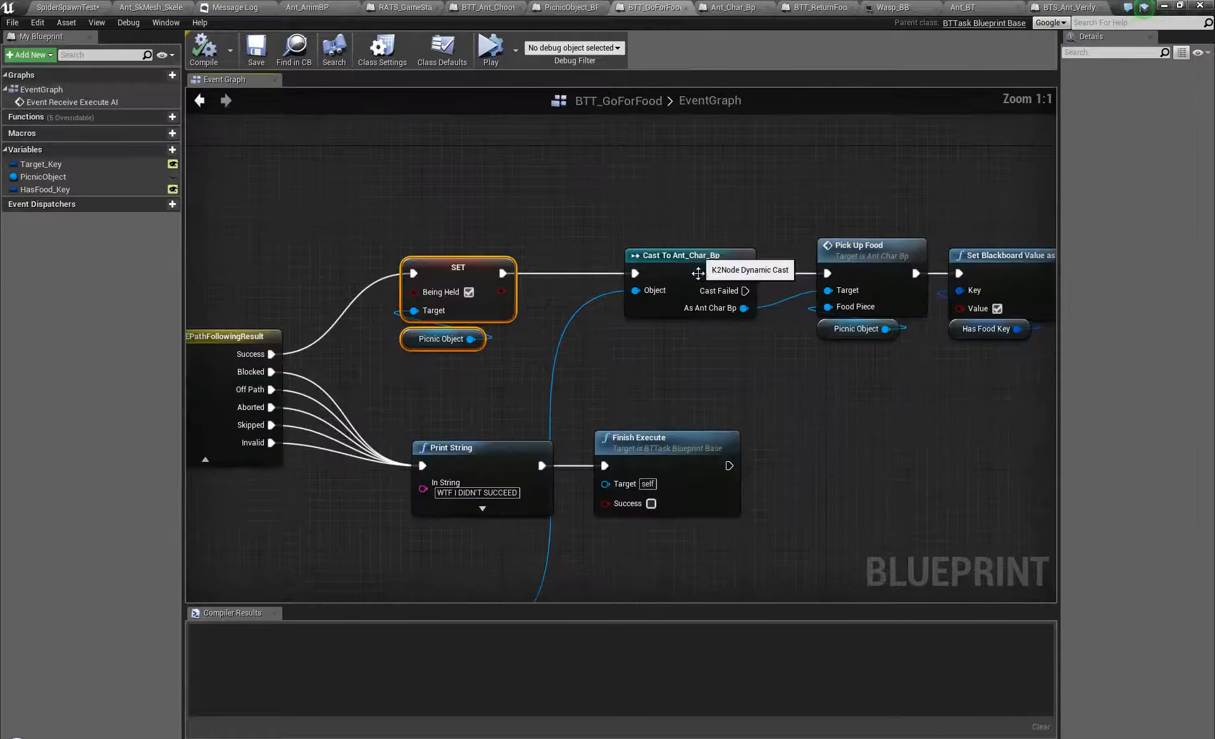
right_click_drag(679, 335, 649, 320)
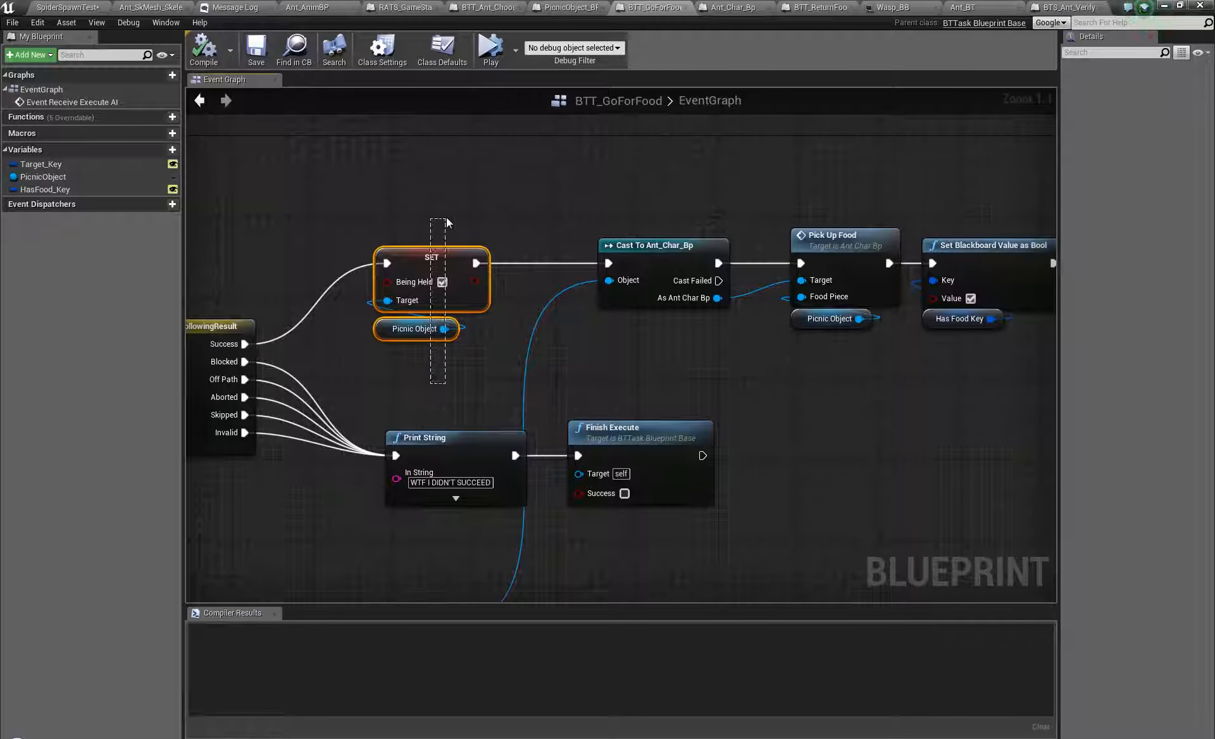
left_click_drag(446, 217, 446, 218)
right_click_drag(453, 389, 601, 386)
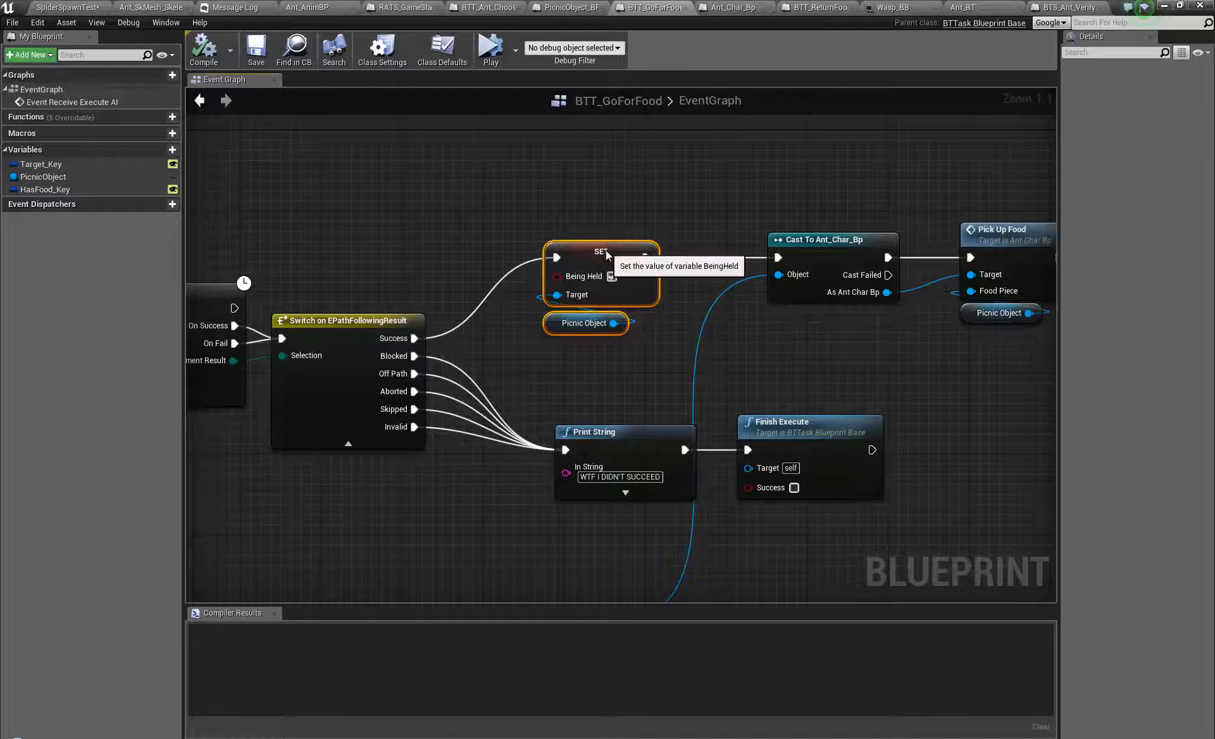
left_click_drag(607, 252, 585, 253)
right_click_drag(451, 238, 554, 213)
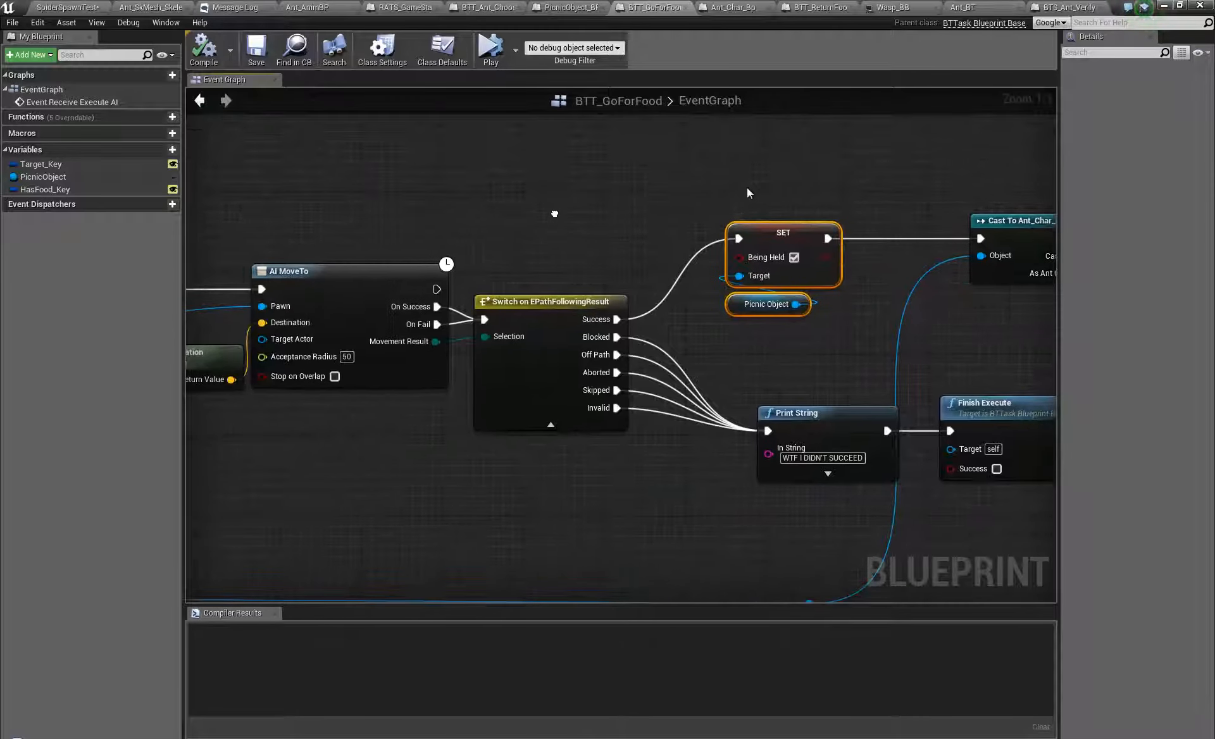
Move the Being Held SET node toward Cast To Ant_Char_Bp and add a Get Being Held node from a duplicated Picnic Object.
right_click_drag(747, 193, 550, 182)
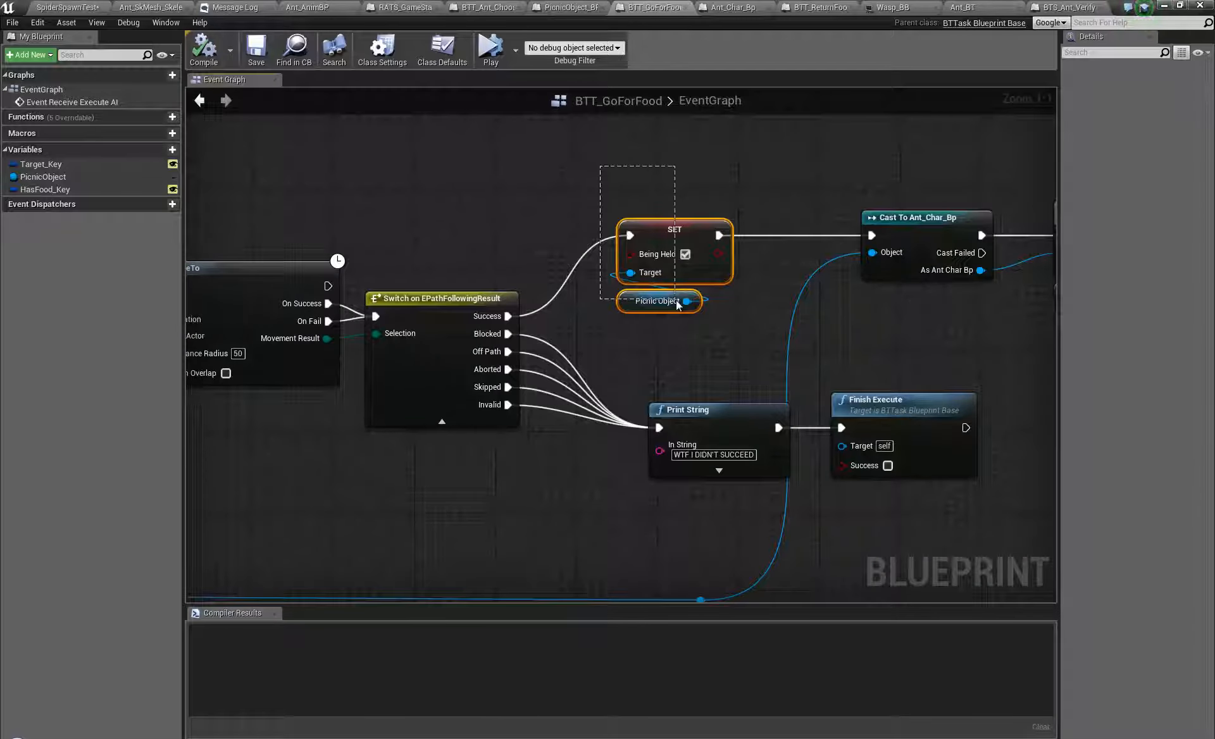
left_click_drag(677, 219, 748, 219)
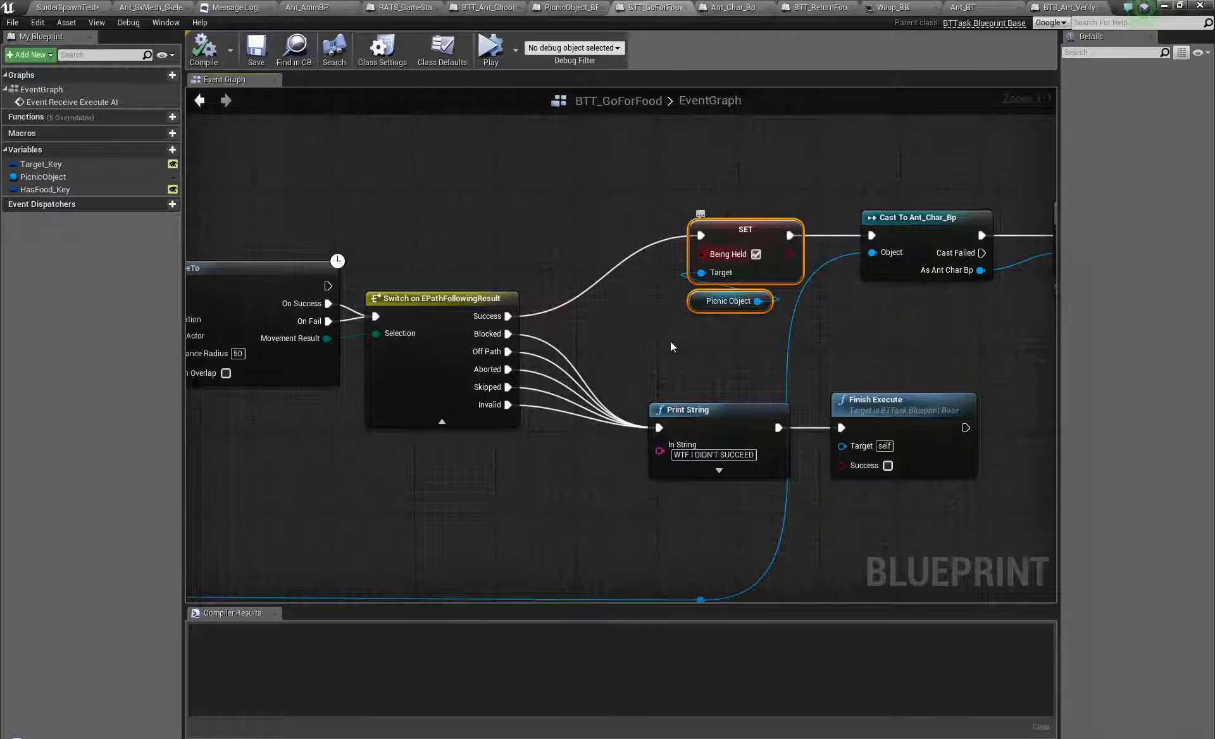
left_click(703, 306)
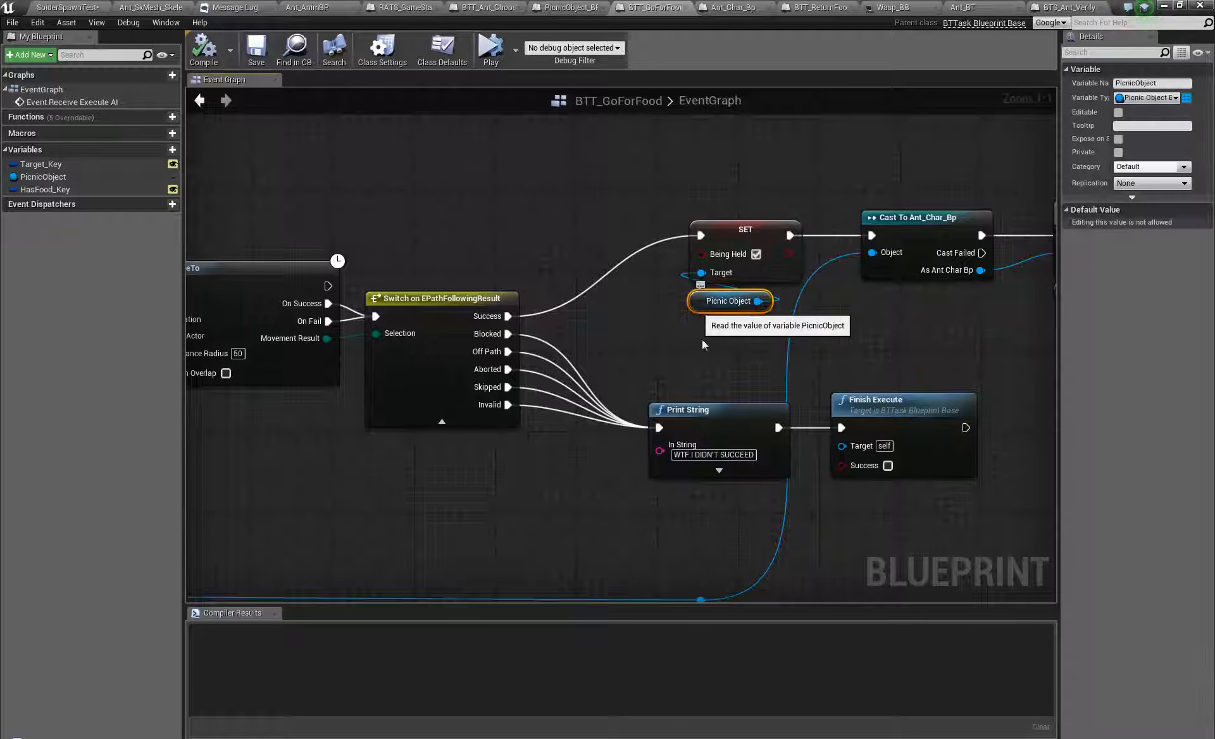
left_click_drag(732, 373, 617, 325)
type("get being")
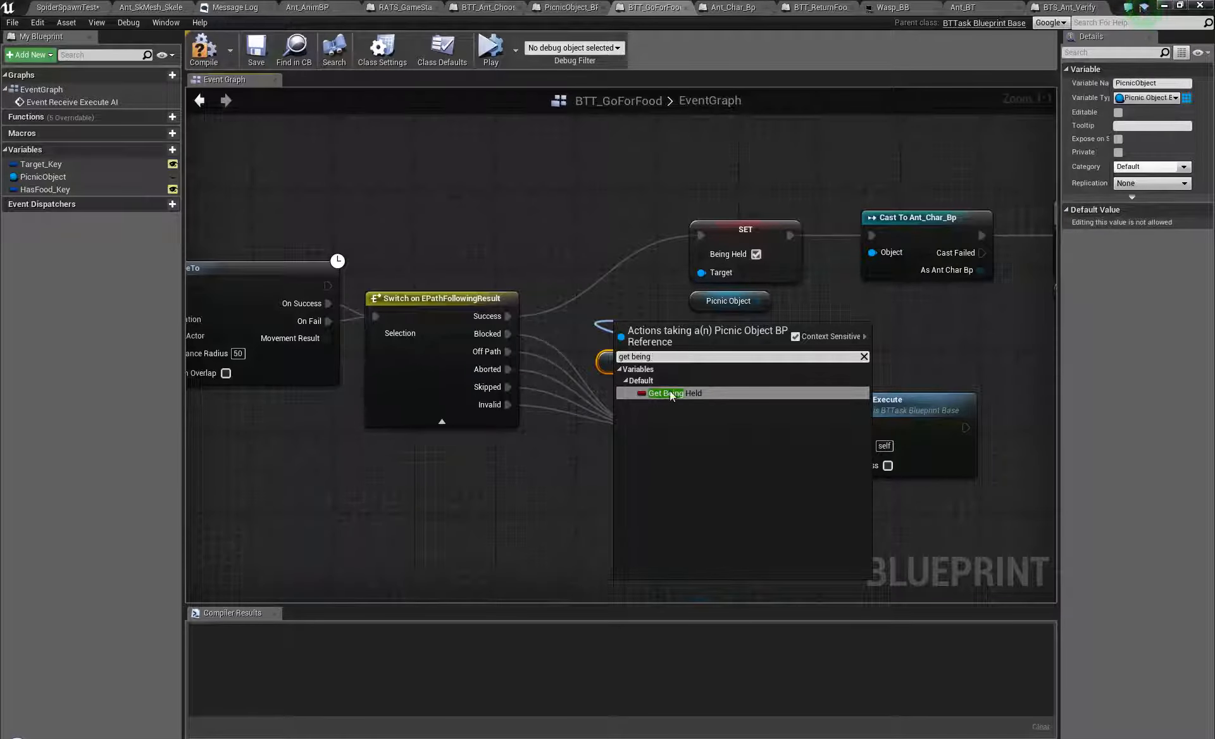
left_click(669, 392)
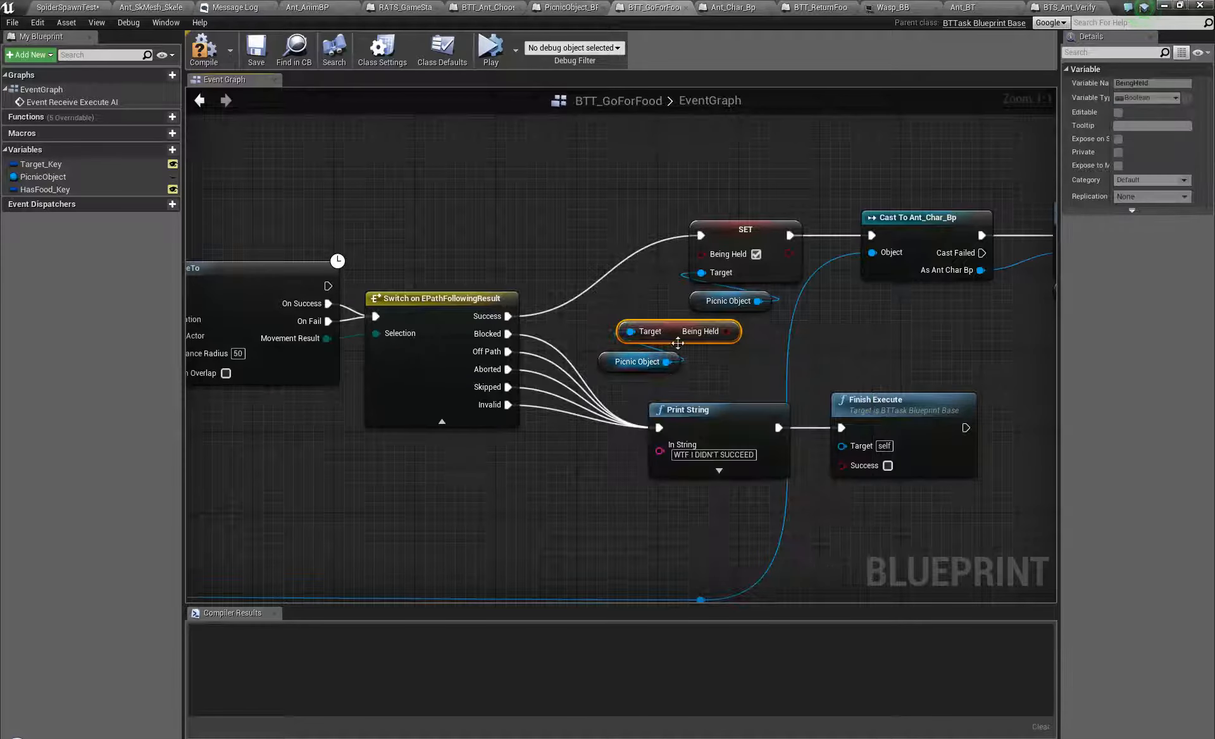
Add a Branch conditioned on Being Held and wire it from the switch's Success output to the SET node through False.
left_click(559, 194)
left_click_drag(706, 331, 572, 239)
left_click_drag(658, 340, 615, 274)
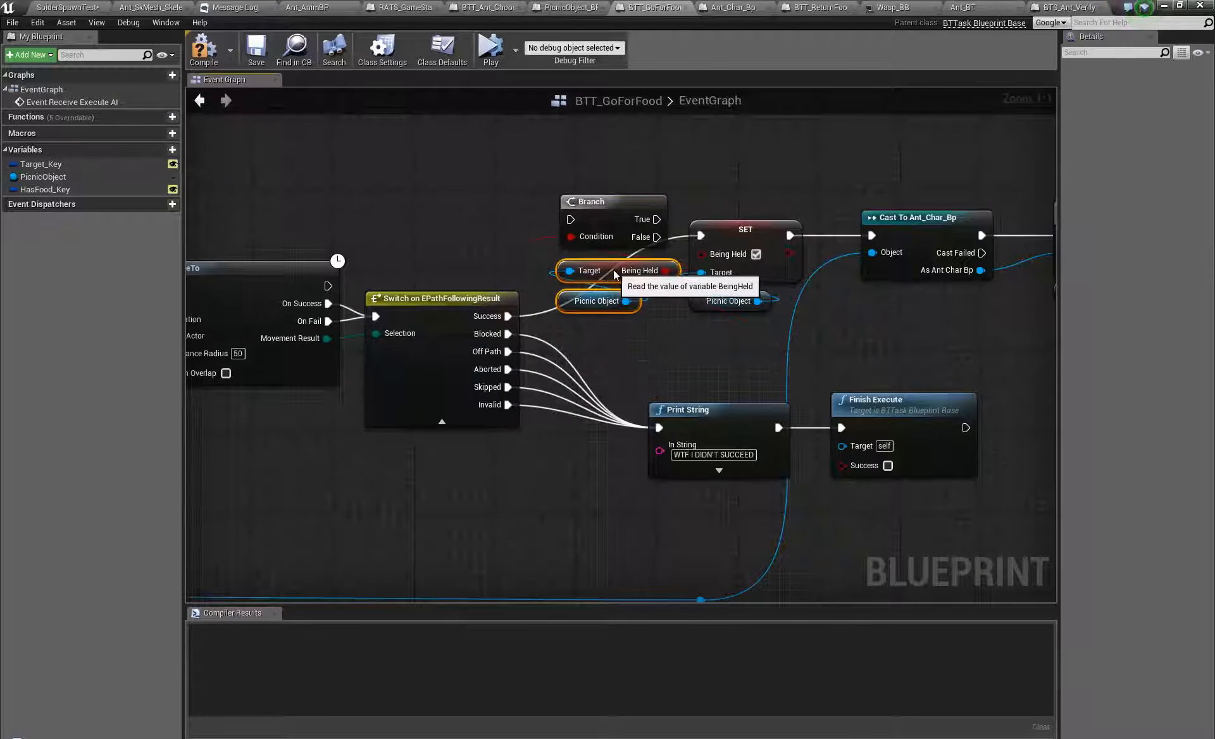
left_click(592, 201, "shift")
left_click_drag(591, 201, 579, 197)
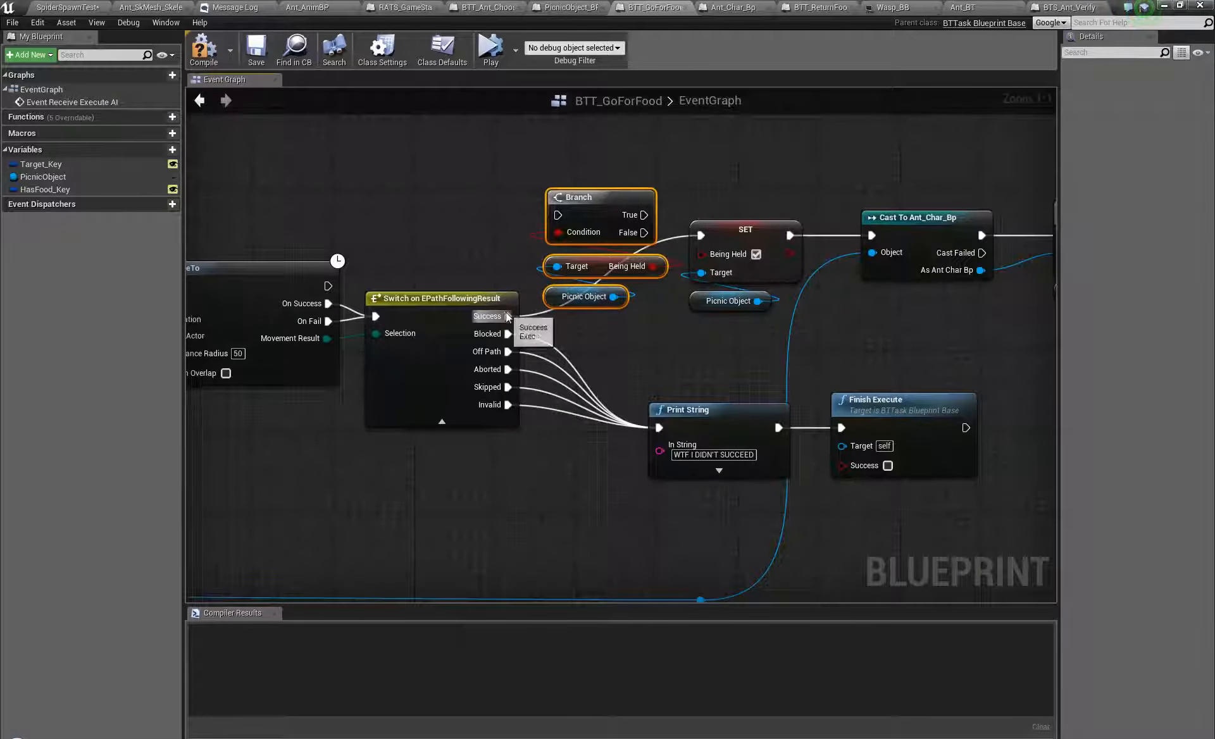
left_click_drag(507, 316, 560, 215)
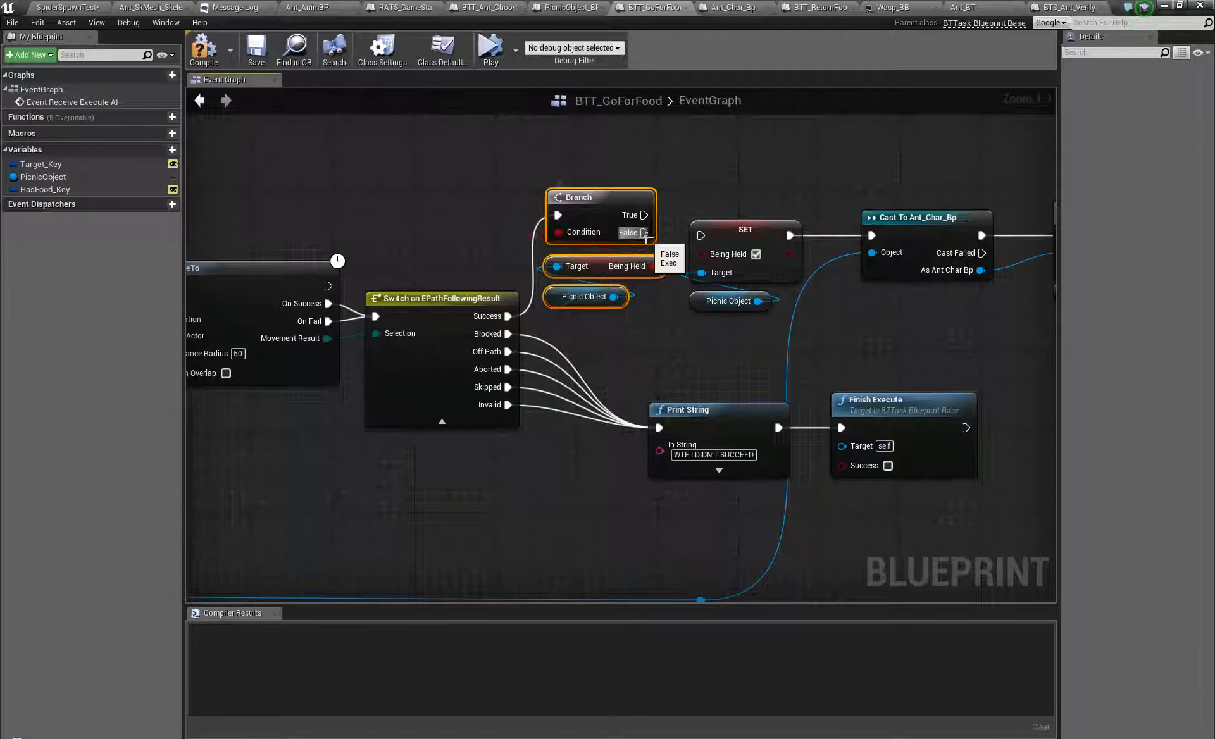
left_click_drag(644, 231, 701, 236)
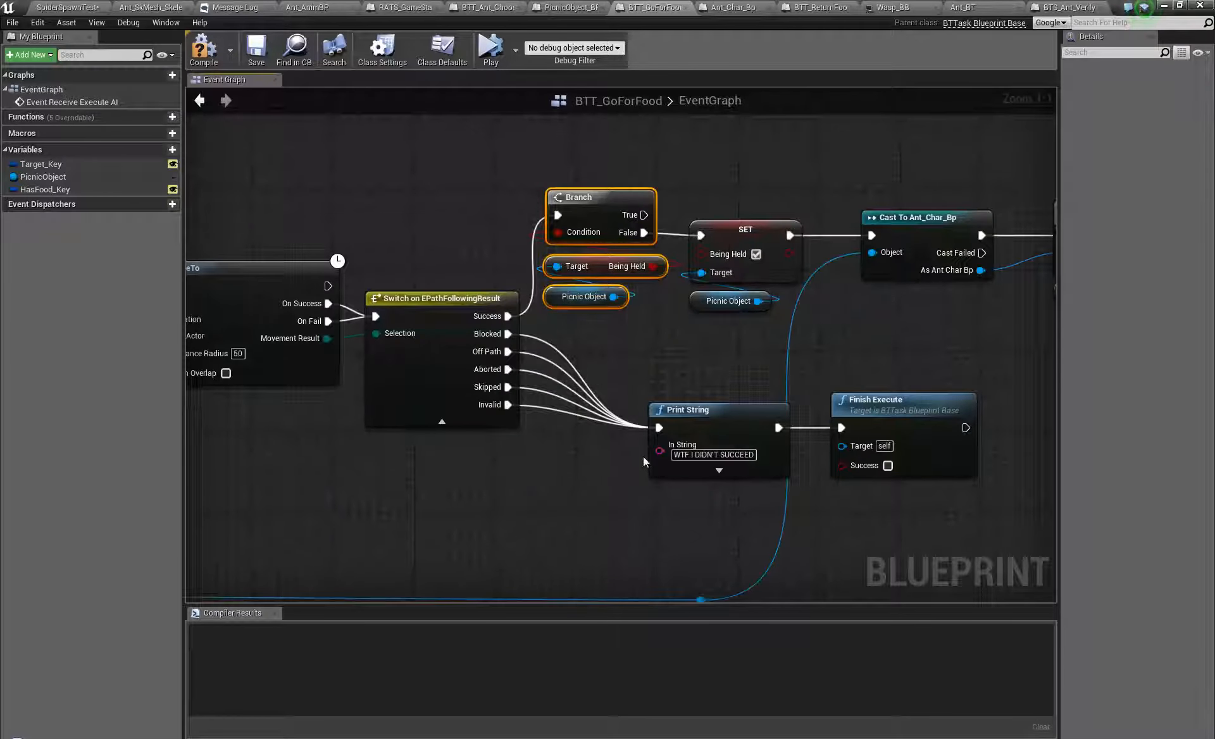
Move the chain from the Being Held SET node through its Finish Execute farther away from the Branch.
right_click_drag(666, 346, 613, 340)
scroll(613, 340, "down", 2)
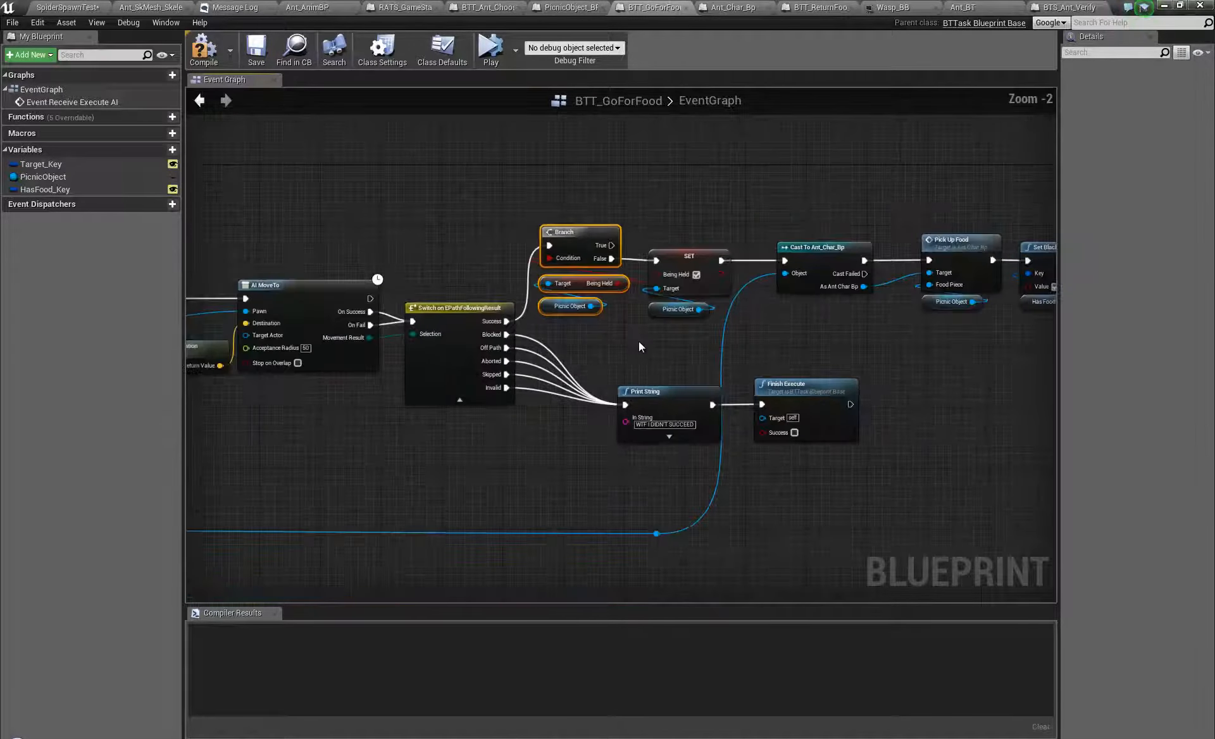
scroll(622, 353, "down", 2)
left_click_drag(622, 249, 994, 314)
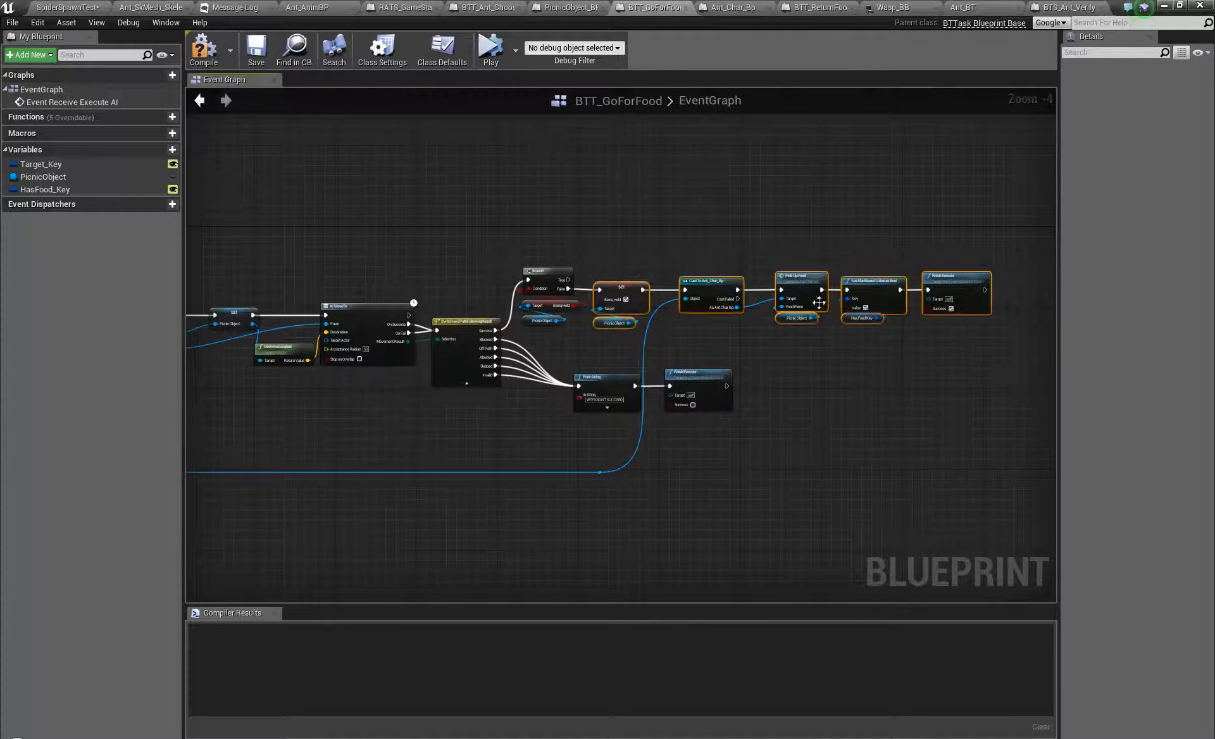
left_click_drag(629, 286, 675, 285)
Shift the Print String and its Finish Execute slightly away from the switch and straighten their connections.
left_click_drag(602, 439, 716, 374)
right_click(718, 374)
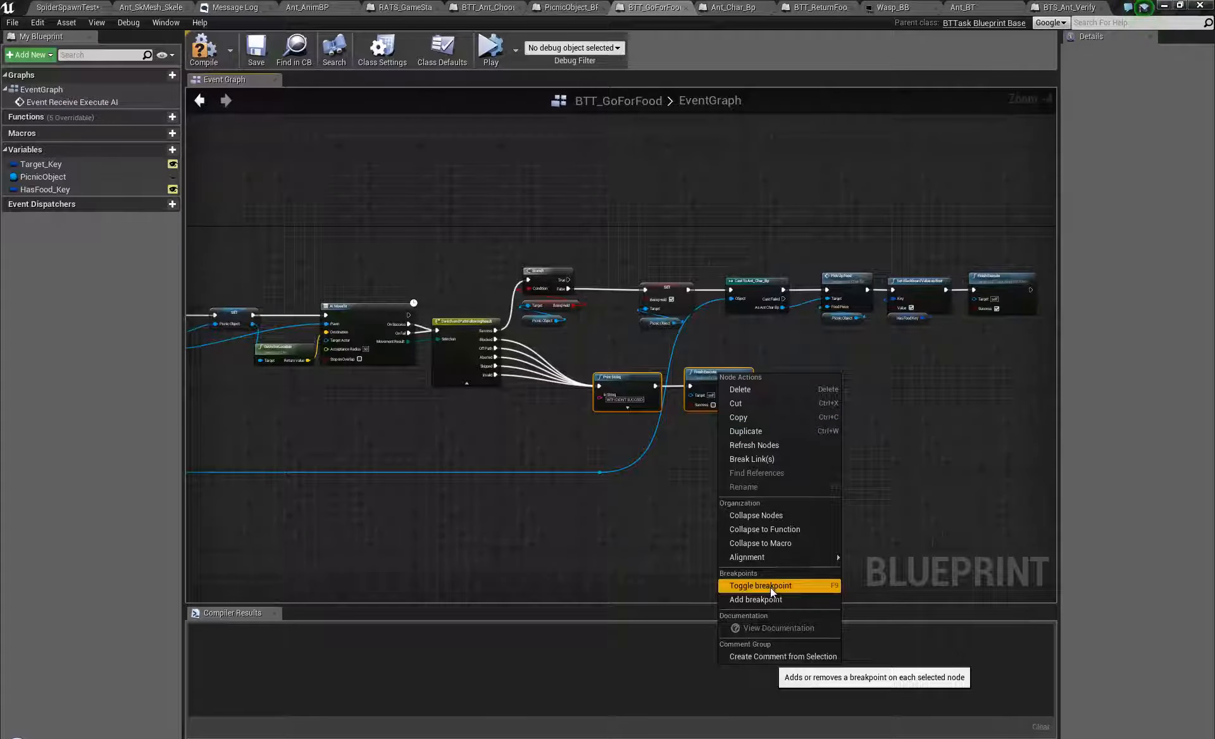
mouse_move(773, 558)
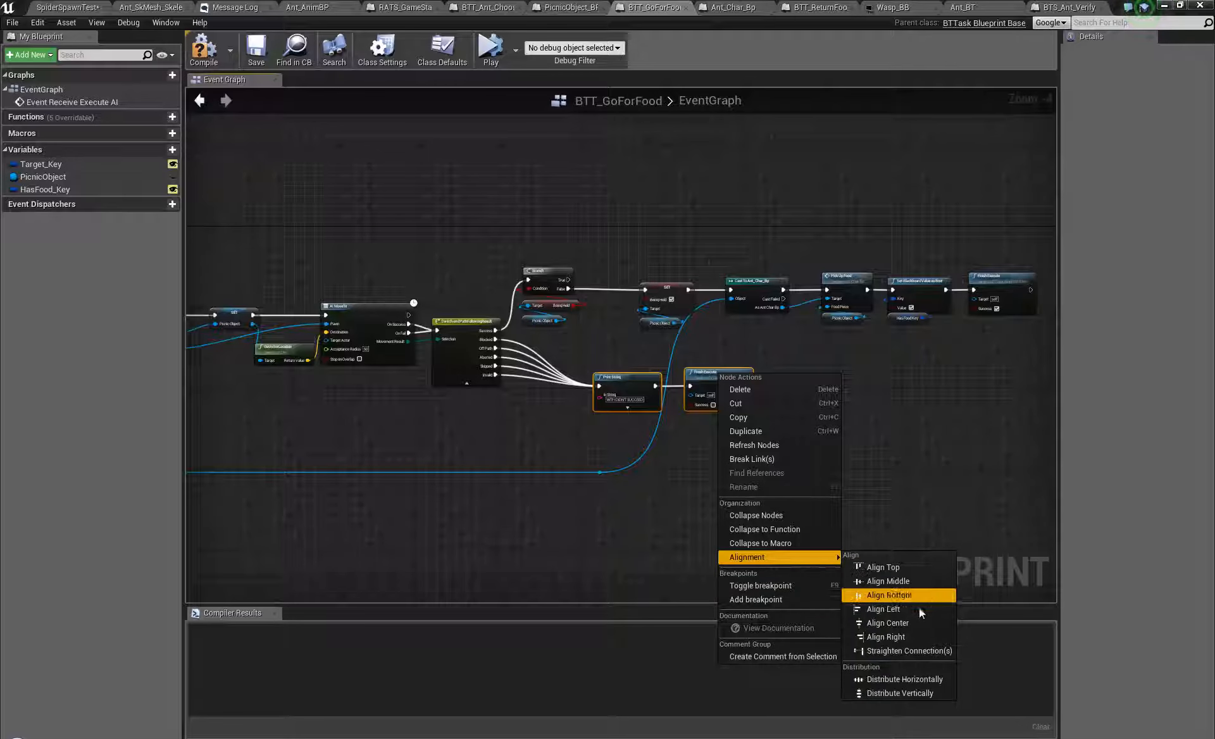
left_click(908, 650)
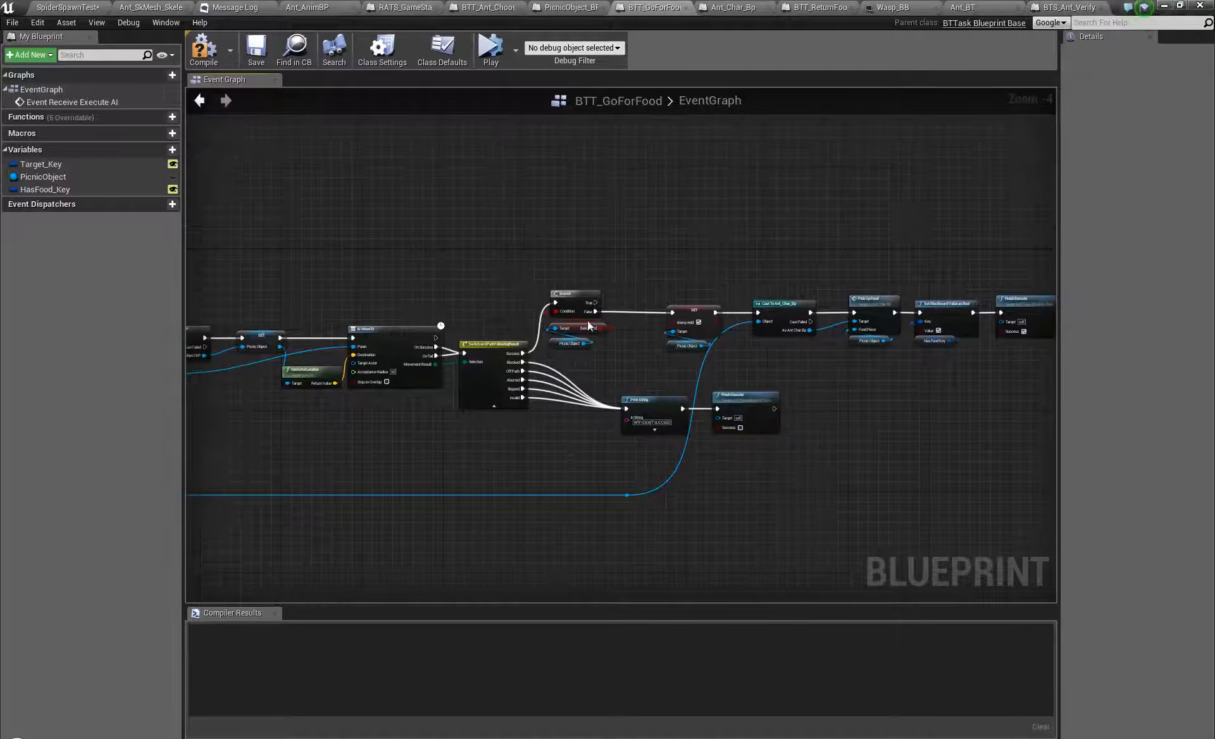
Move the Branch, Being Held and Picnic Object nodes slightly closer to the SET node and compile BTT_GoForFood.
scroll(587, 320, "up", 4)
left_click(576, 260)
left_click_drag(576, 260, 617, 260)
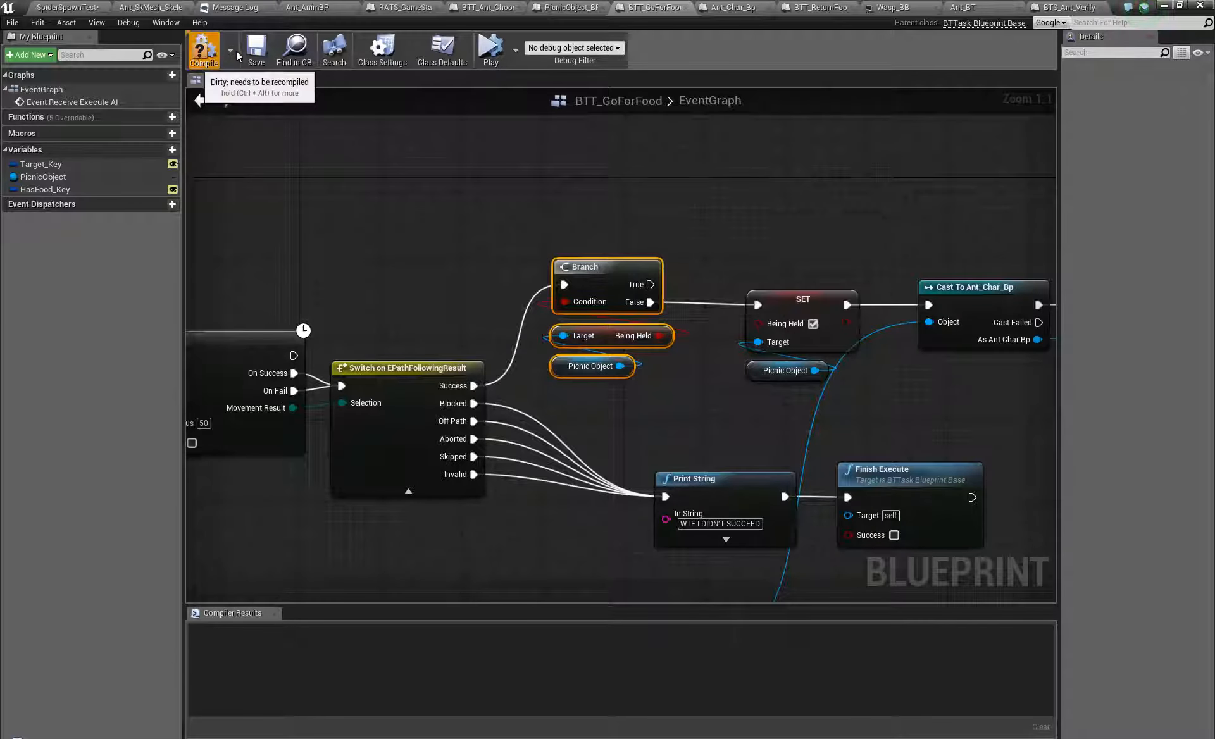
left_click(211, 58)
Play the SpiderSpawnTest level to watch how the ants behave with the Being Held check, and stop the run.
right_click_drag(803, 174, 677, 174)
scroll(746, 176, "down", 3)
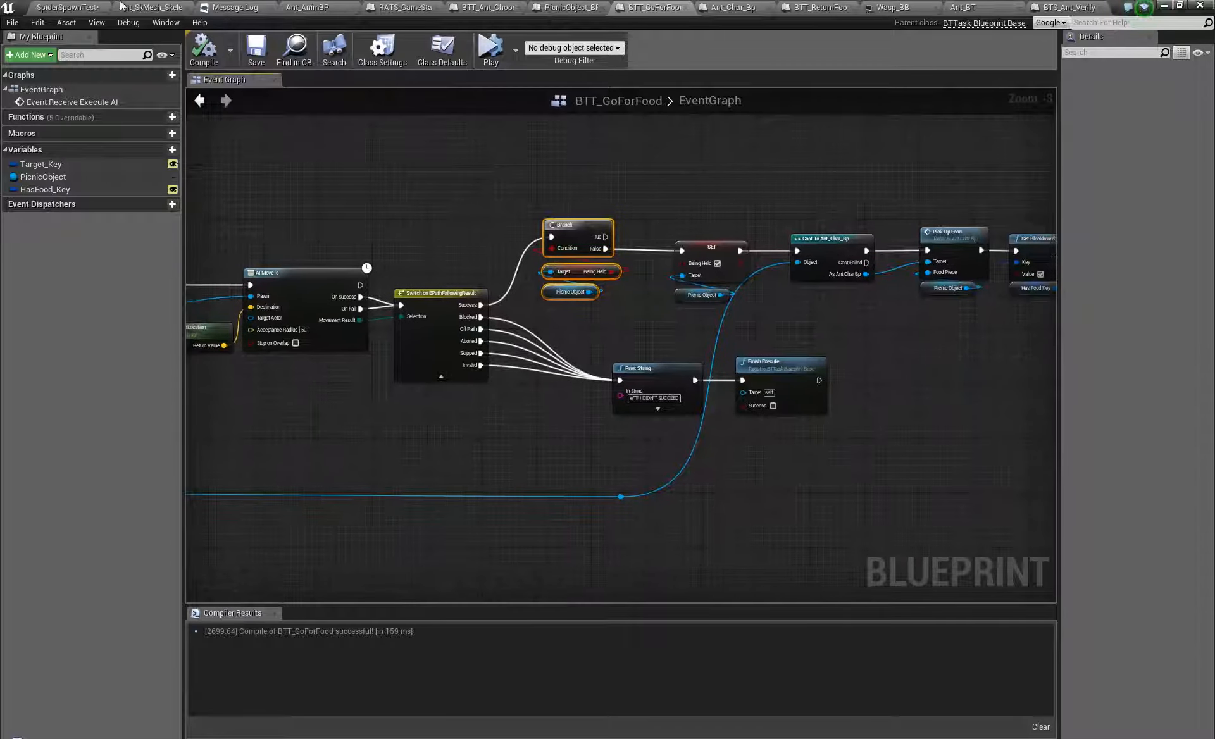
left_click(104, 13)
left_click(636, 56)
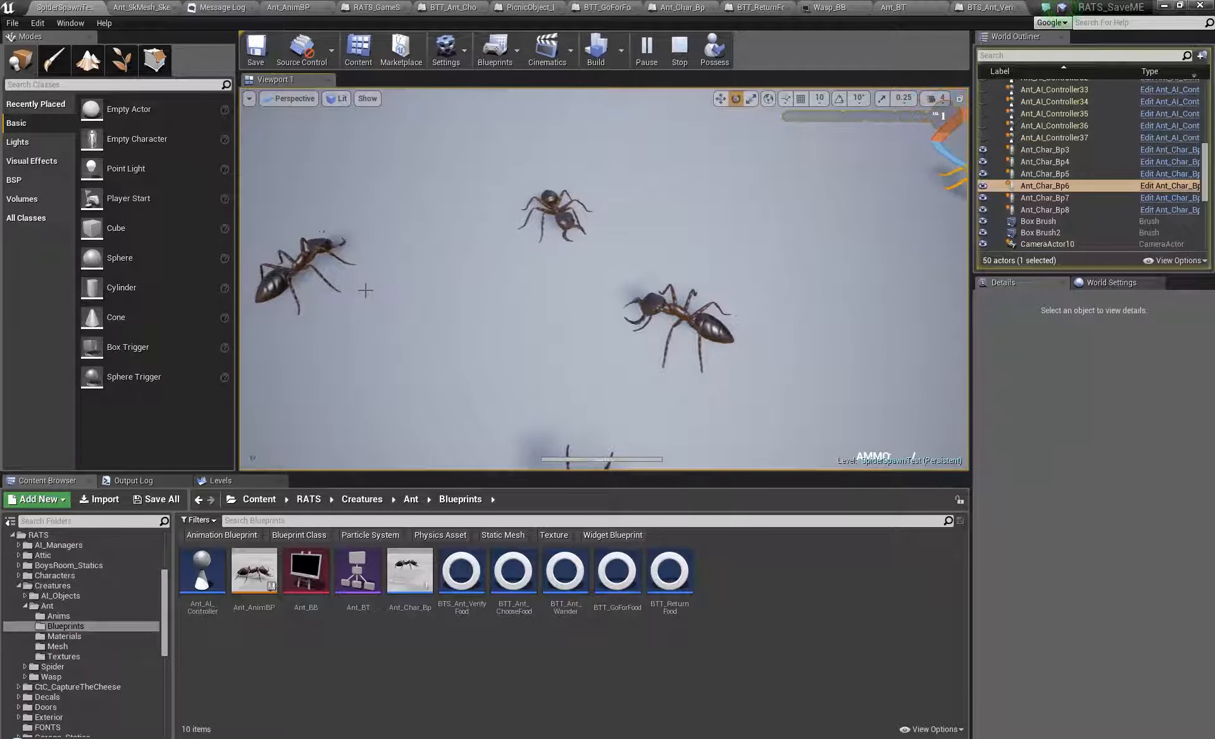
left_click(679, 51)
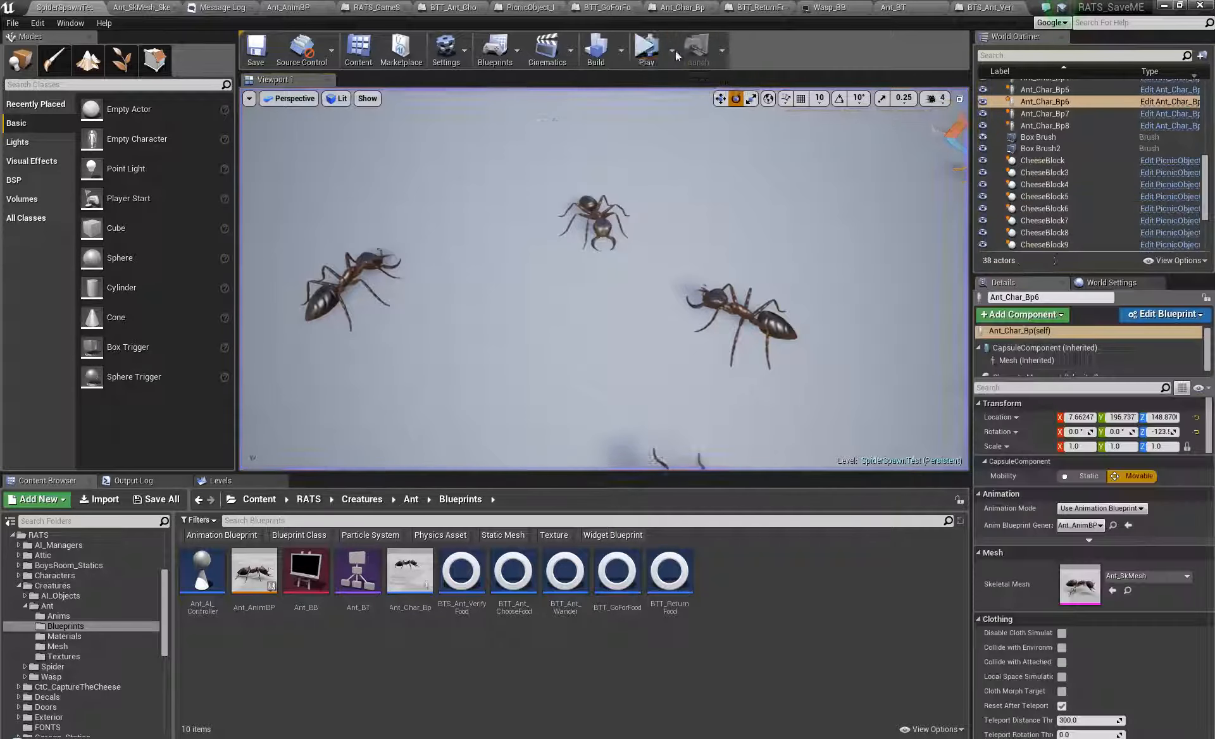
Open the BTT_Ant_Wander task from its node in the Ant_BT behavior tree.
left_click(896, 8)
right_click_drag(886, 517, 367, 541)
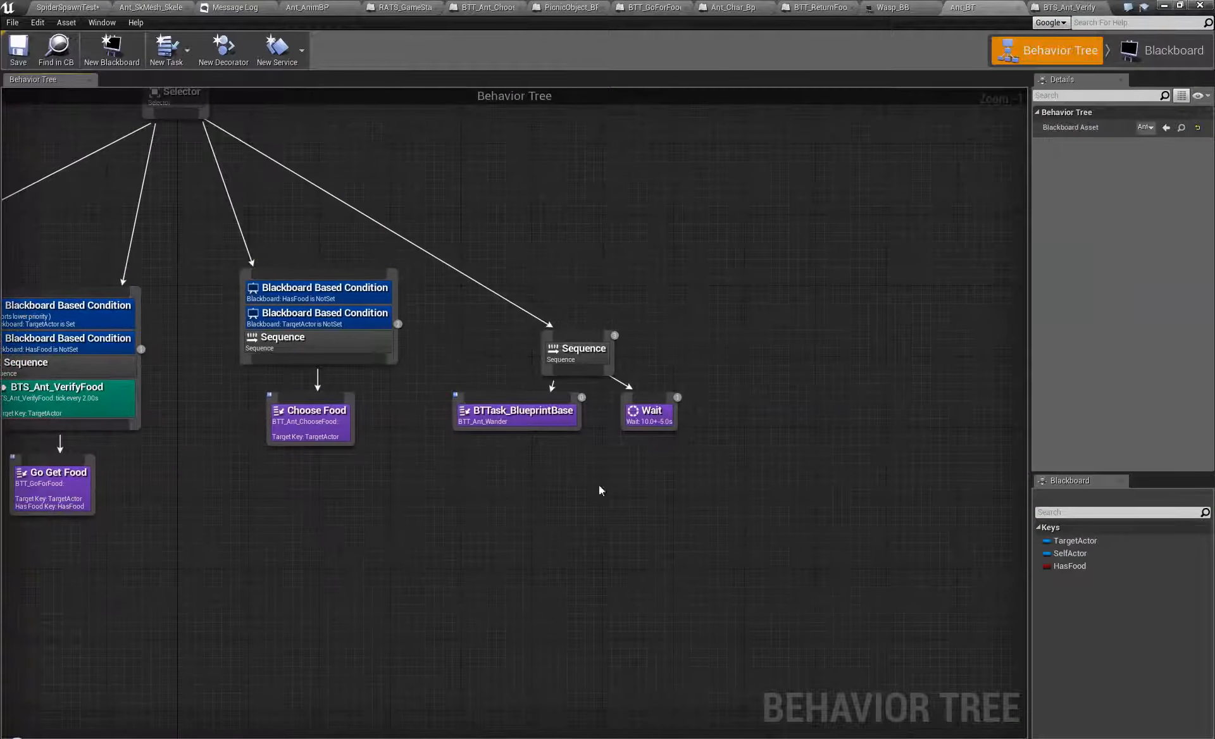
scroll(542, 403, "up", 1)
right_click_drag(464, 444, 431, 436)
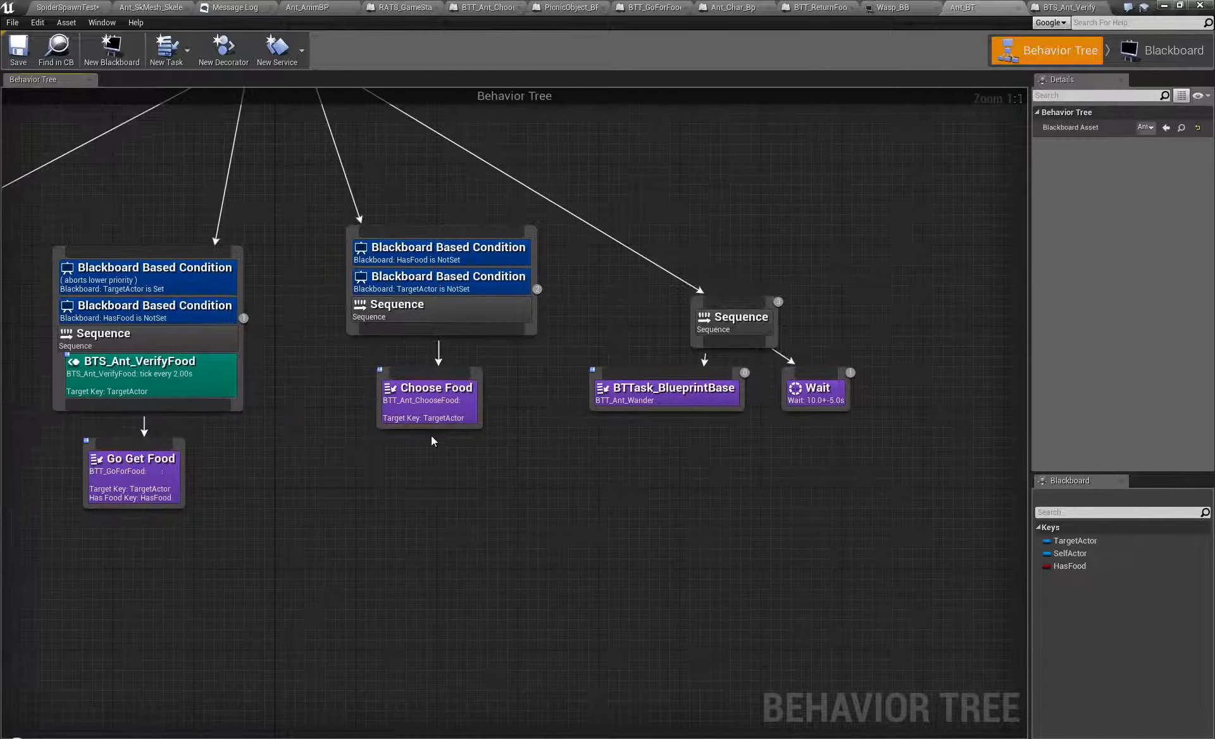
double_click(667, 401)
Set the Radius of Get Random Reachable Point in Radius to 1000 and compile BTT_Ant_Wander.
right_click_drag(591, 443, 635, 440)
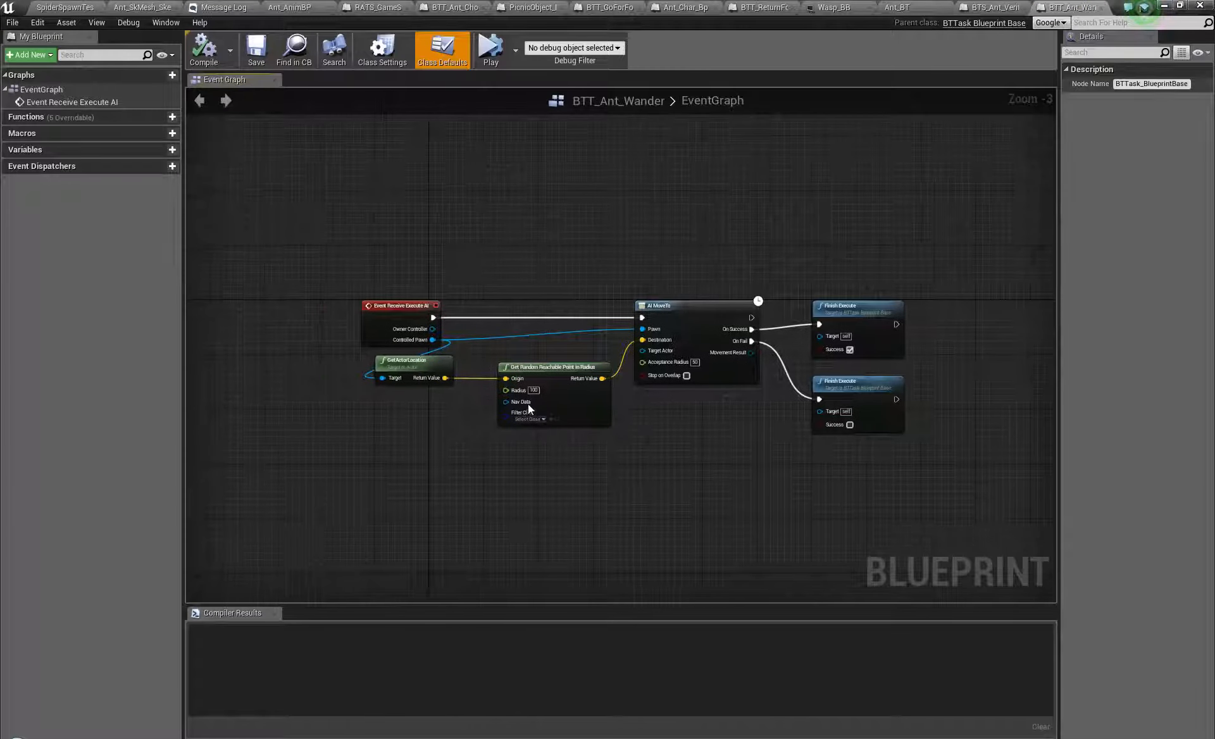
scroll(529, 405, "up", 3)
left_click(542, 384)
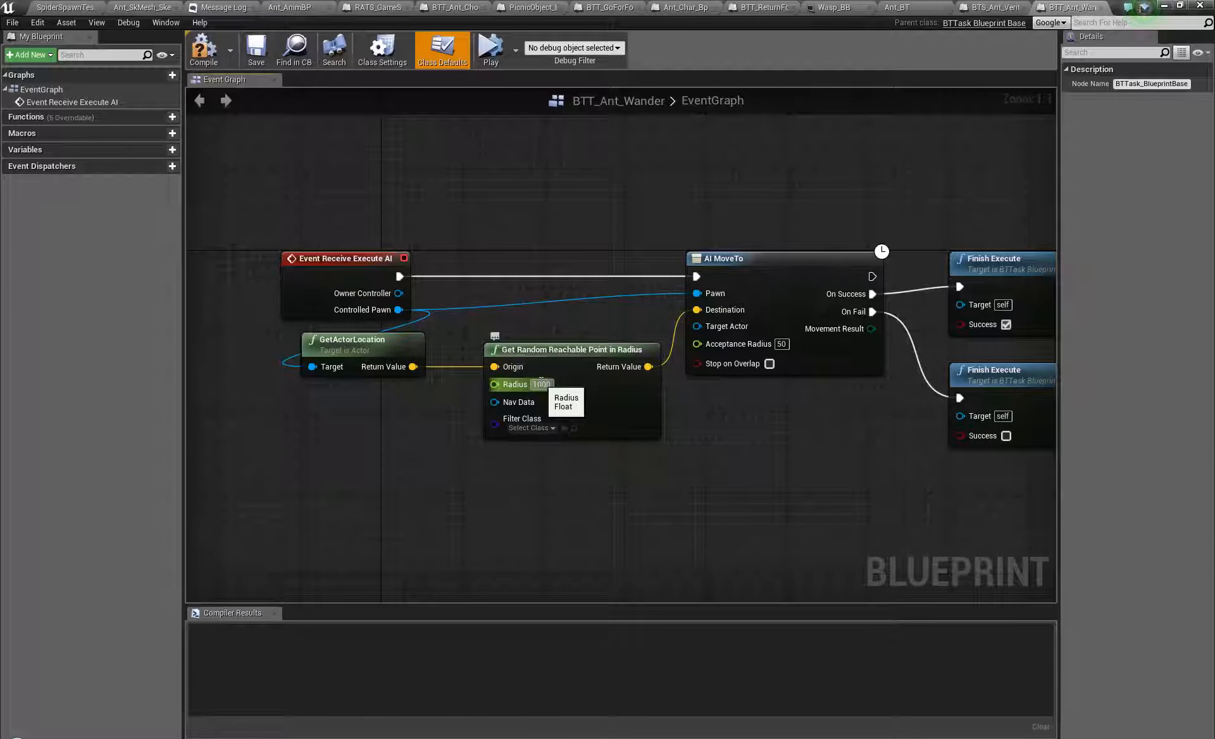
left_click(198, 61)
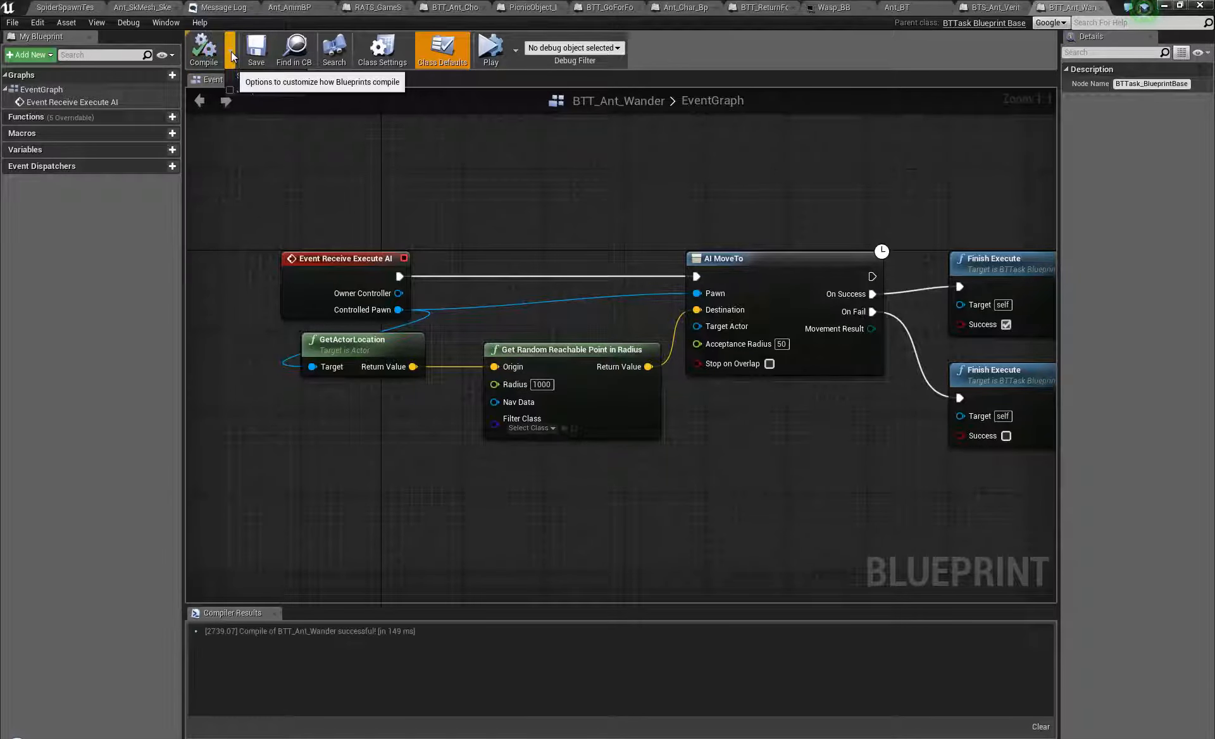
Set the Filter Class of Get Random Reachable Point in Radius to the Recast Filter Use option and recompile.
right_click_drag(718, 202, 561, 190)
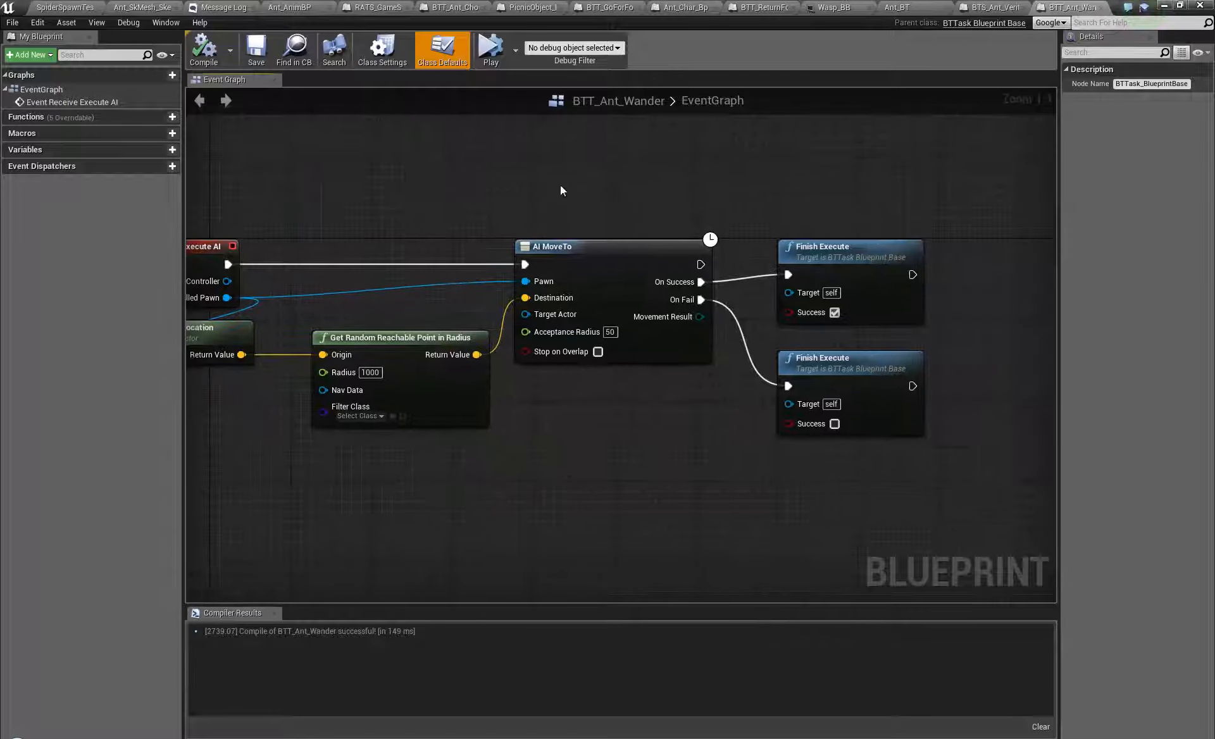
left_click(377, 416)
left_click(395, 468)
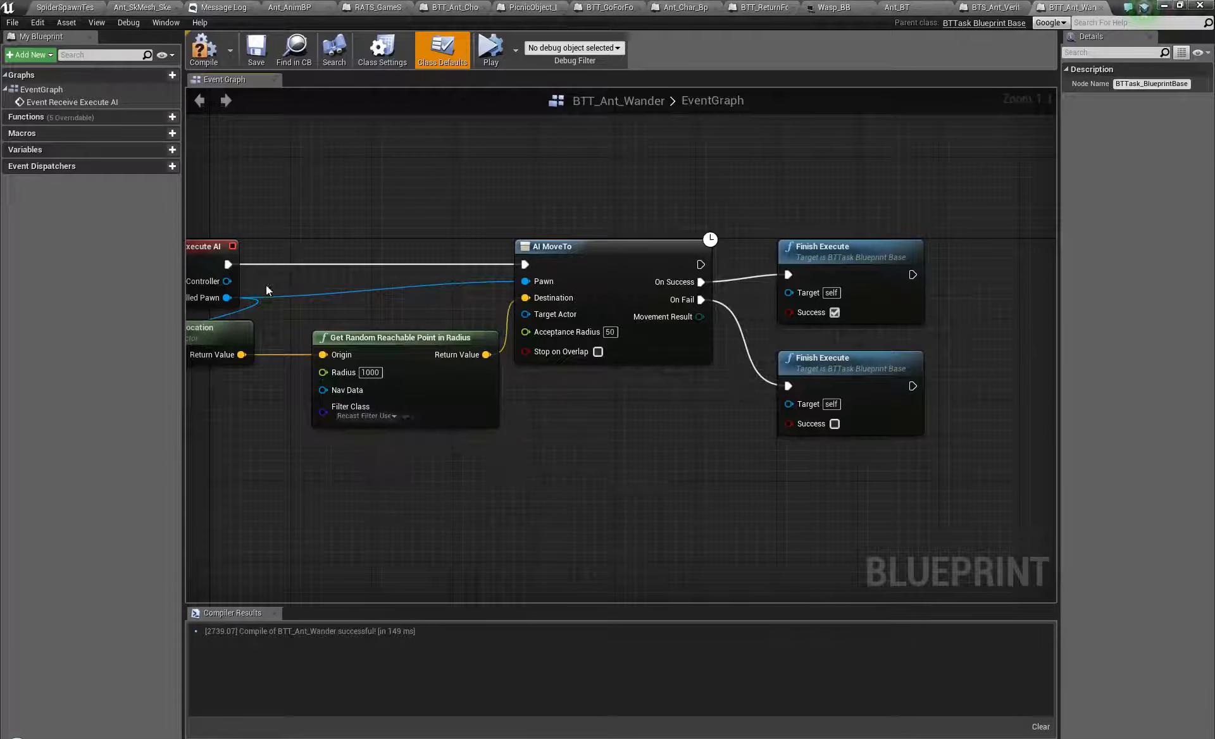
left_click(209, 63)
Move AI MoveTo and both Finish Execute nodes farther from Get Random Reachable Point in Radius.
right_click_drag(455, 404, 565, 410)
left_click_drag(691, 296, 745, 246)
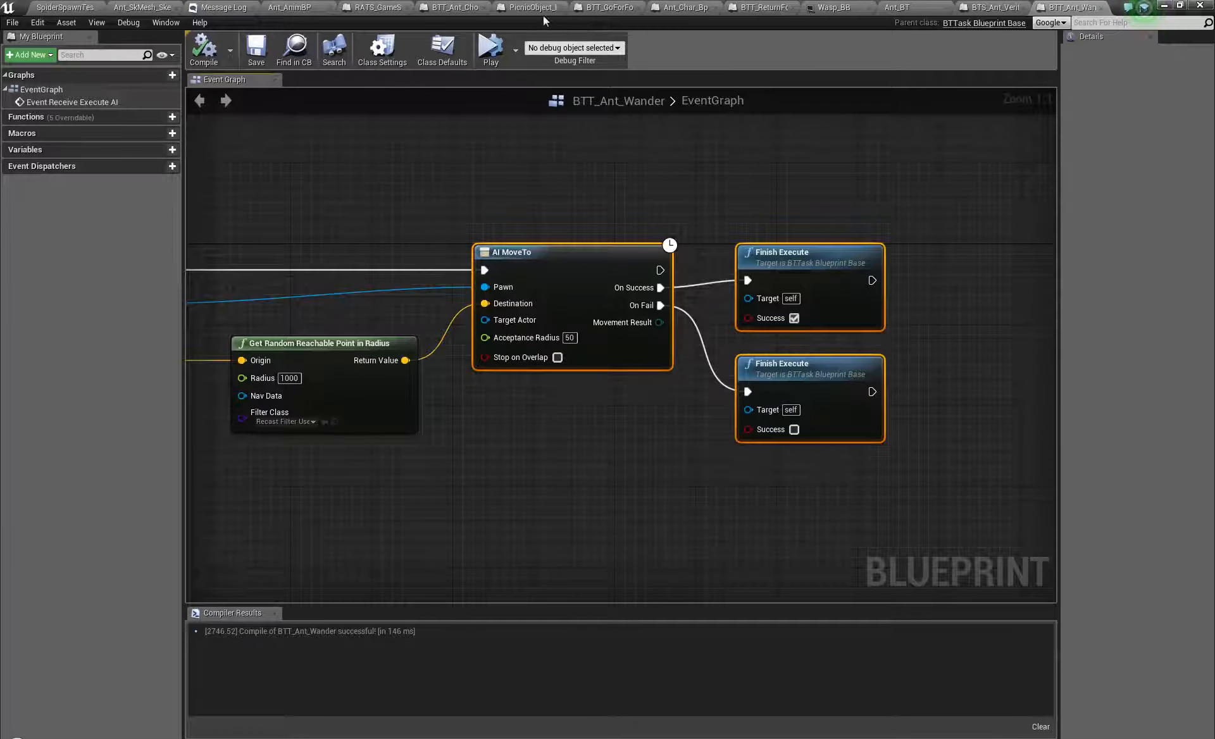
Check the BTT_Ant_ChooseFood graph and examine the Print String on the failure path of BTT_GoForFood.
left_click(470, 8)
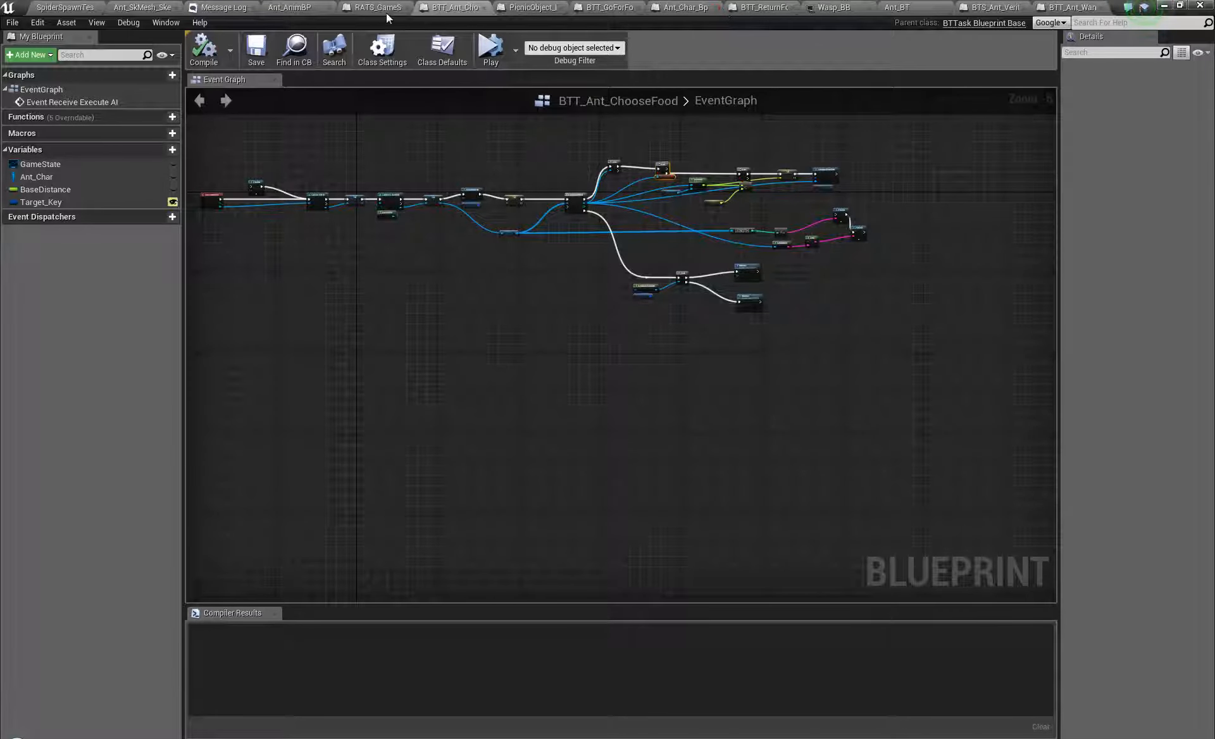
left_click(615, 8)
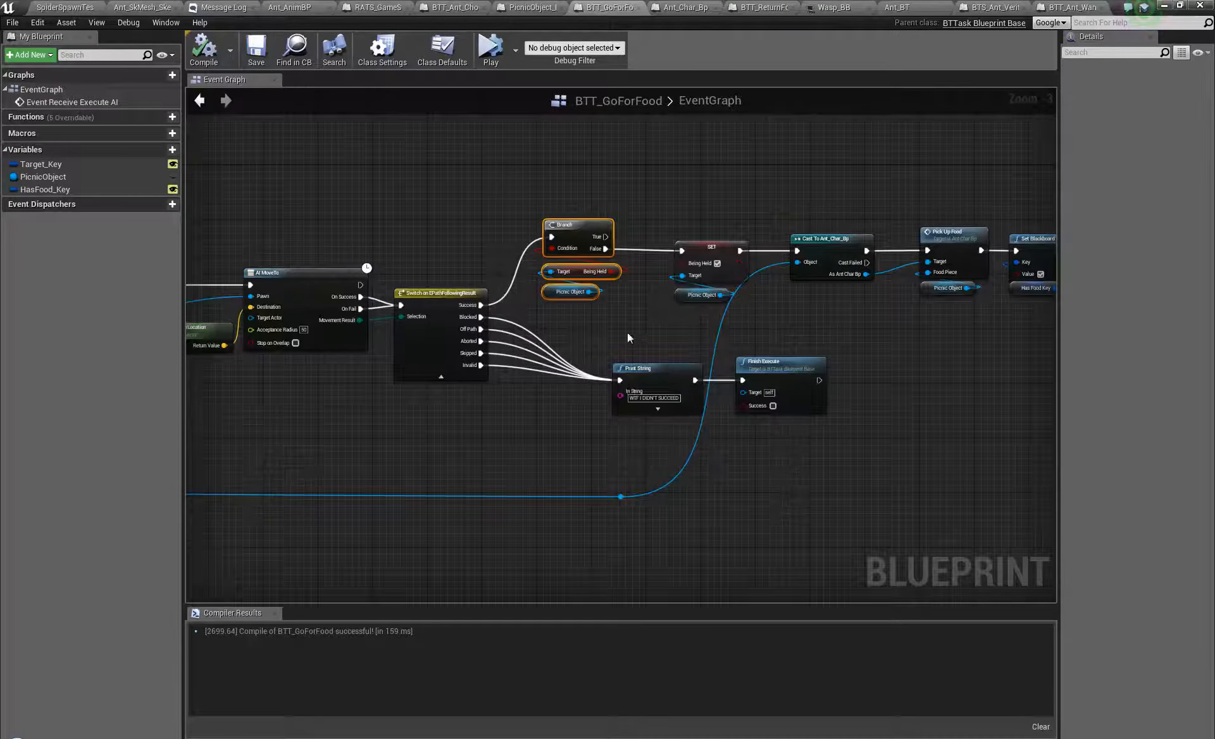
right_click_drag(628, 332, 1130, 245)
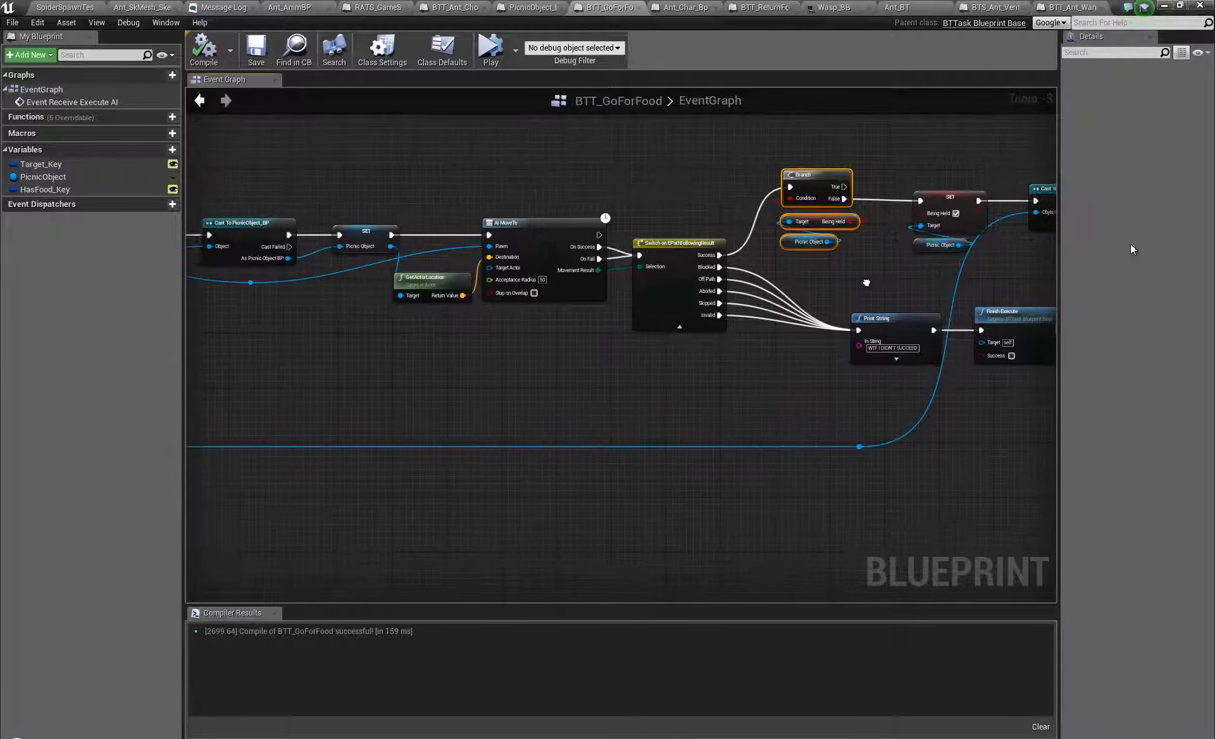
scroll(791, 340, "up", 3)
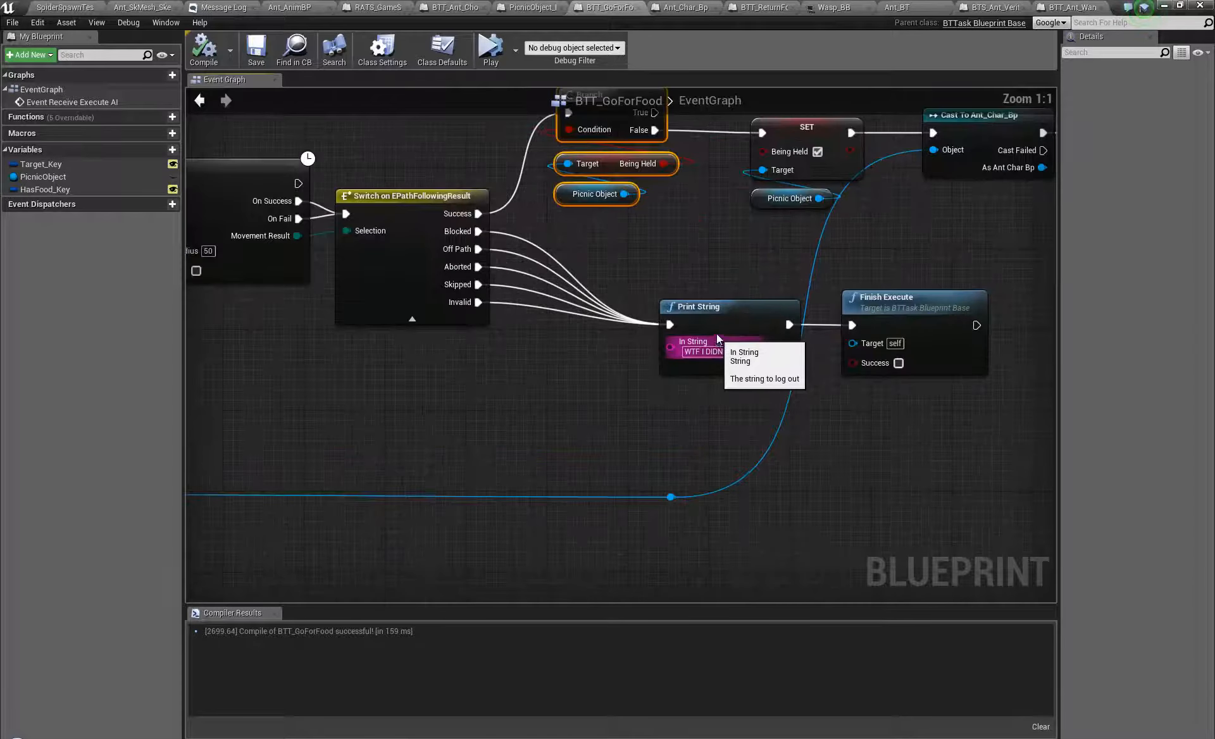
left_click(709, 368)
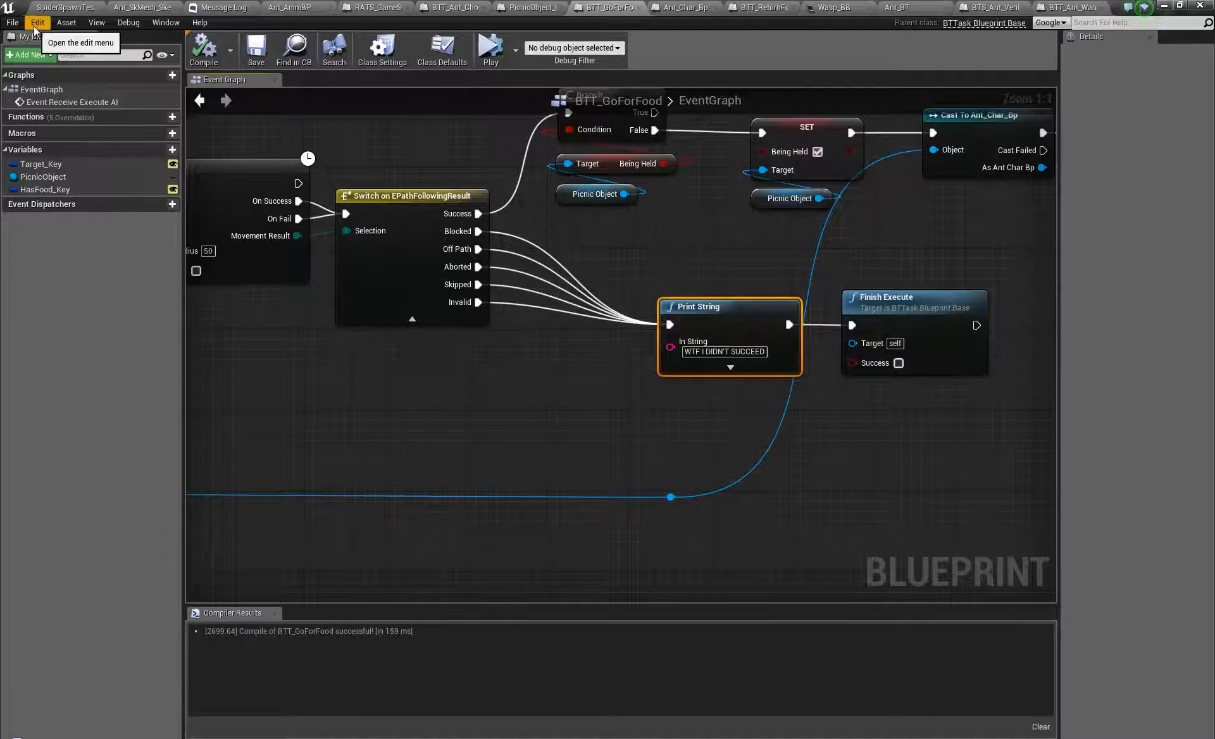
Return to the SpiderSpawnTest level, clear the output log and reframe the view on the ants and cheese blocks.
left_click(58, 8)
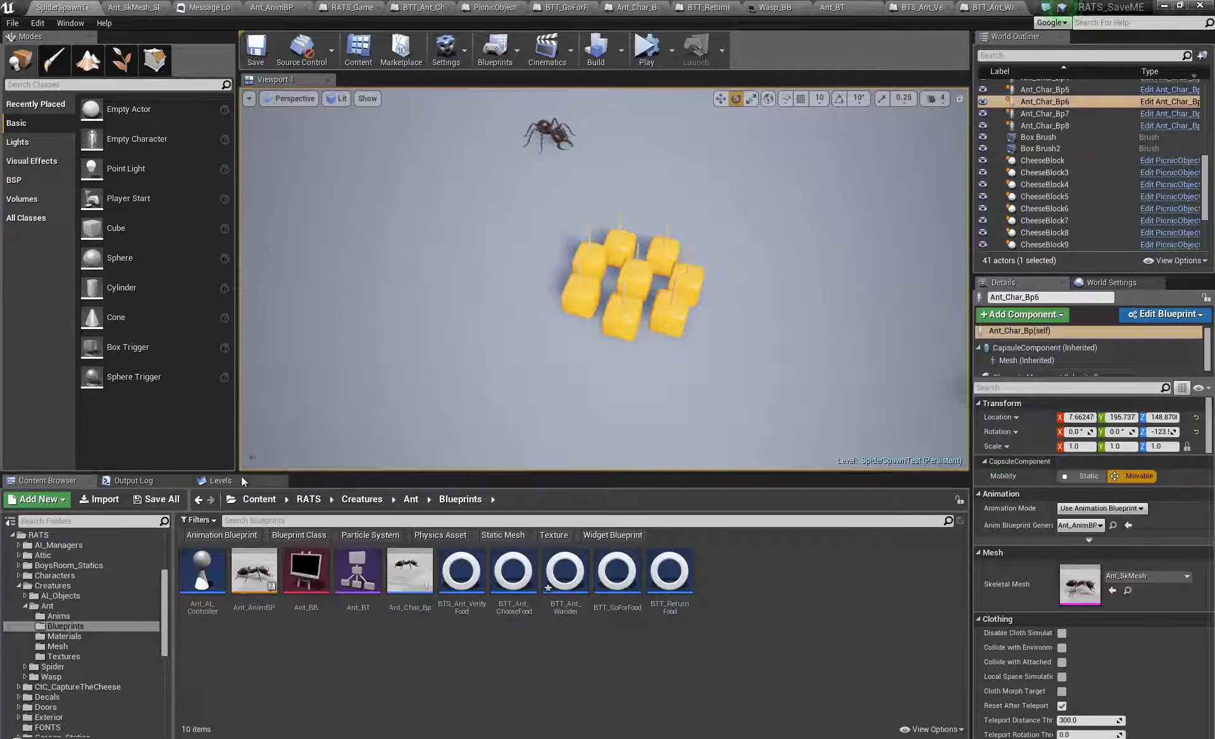
left_click(159, 481)
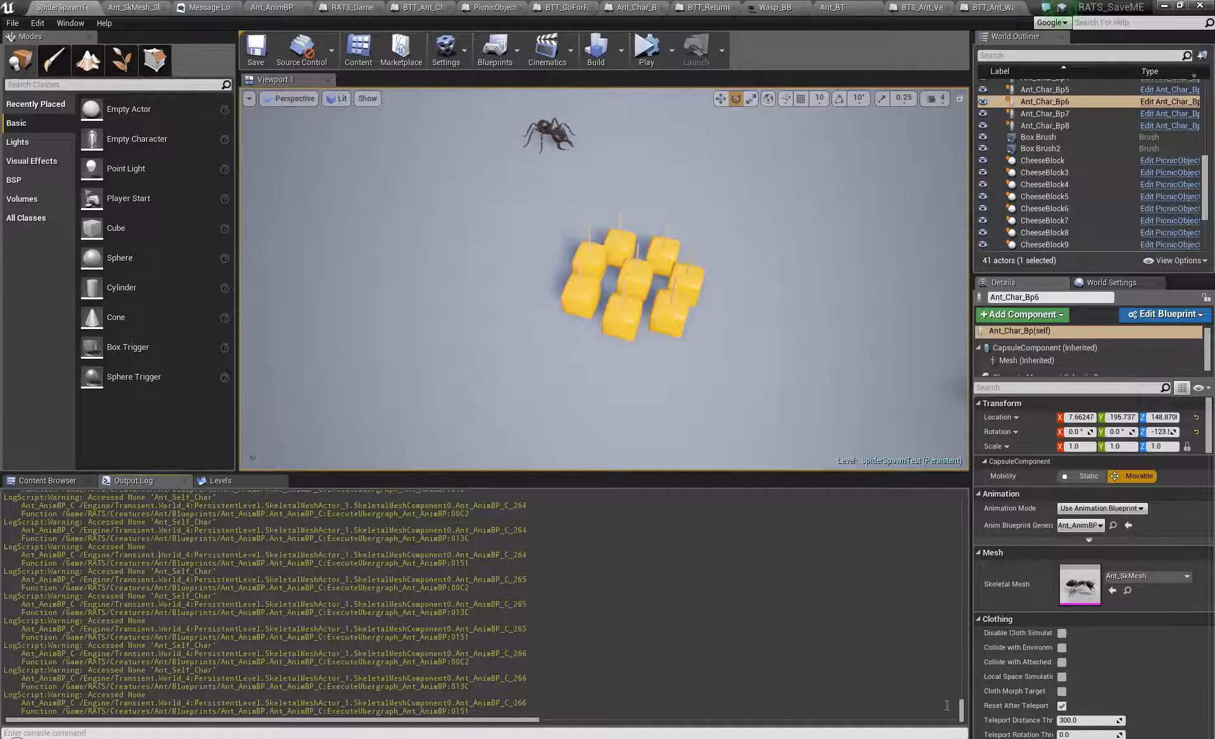
right_click(803, 582)
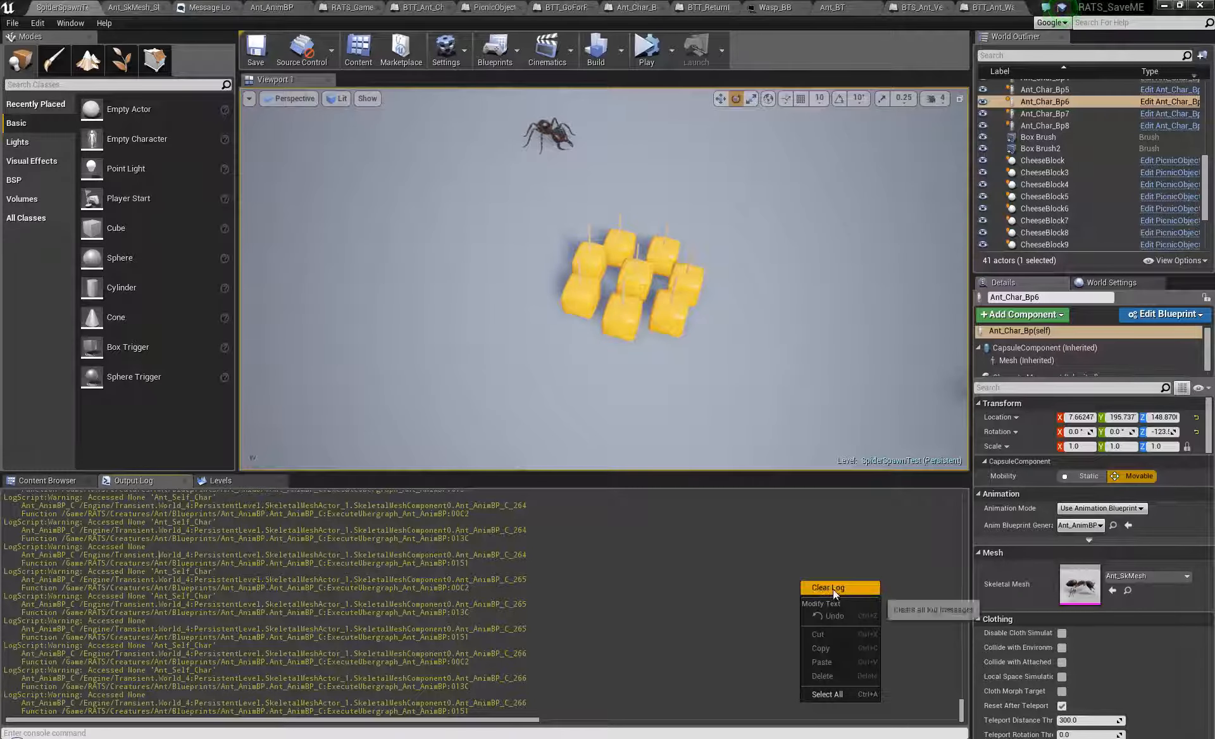
left_click(834, 593)
mouse_move(514, 208)
right_mouse_down()
mouse_move(648, 199)
mouse_move(497, 223)
right_mouse_up()
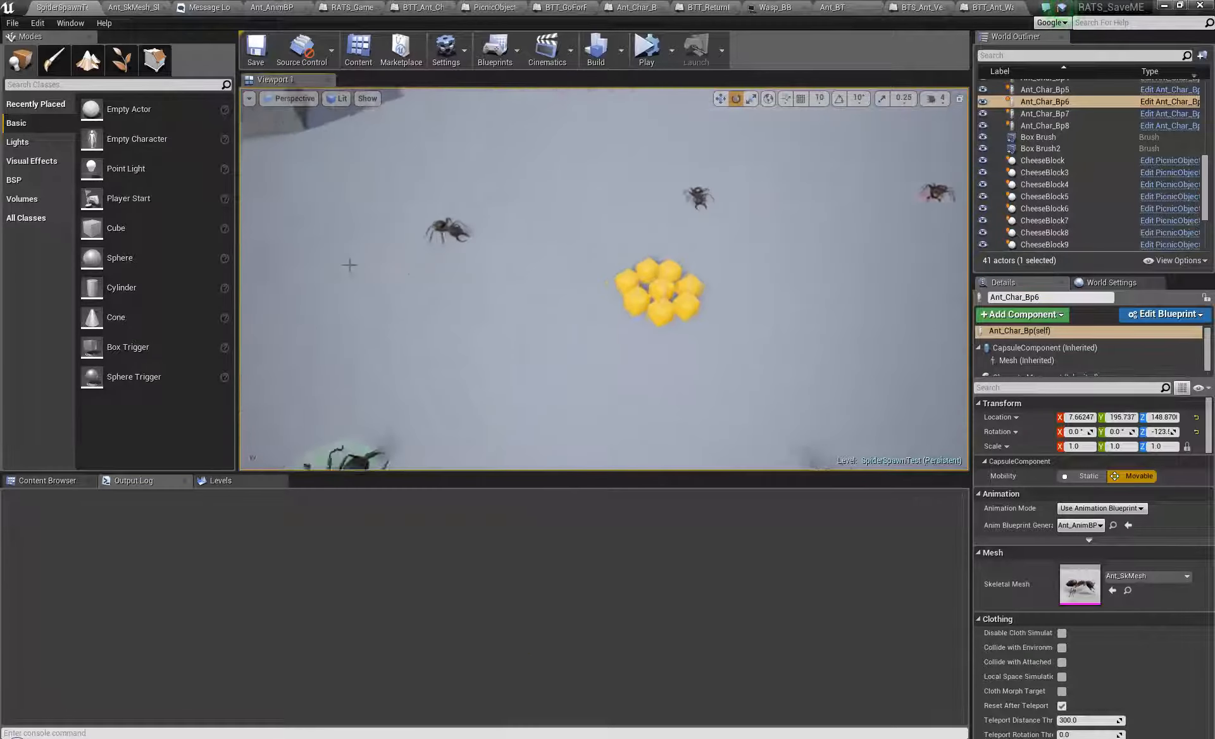
Focus on the selected ant and examine it and its neighbours around the cheese blocks from several angles.
key("f")
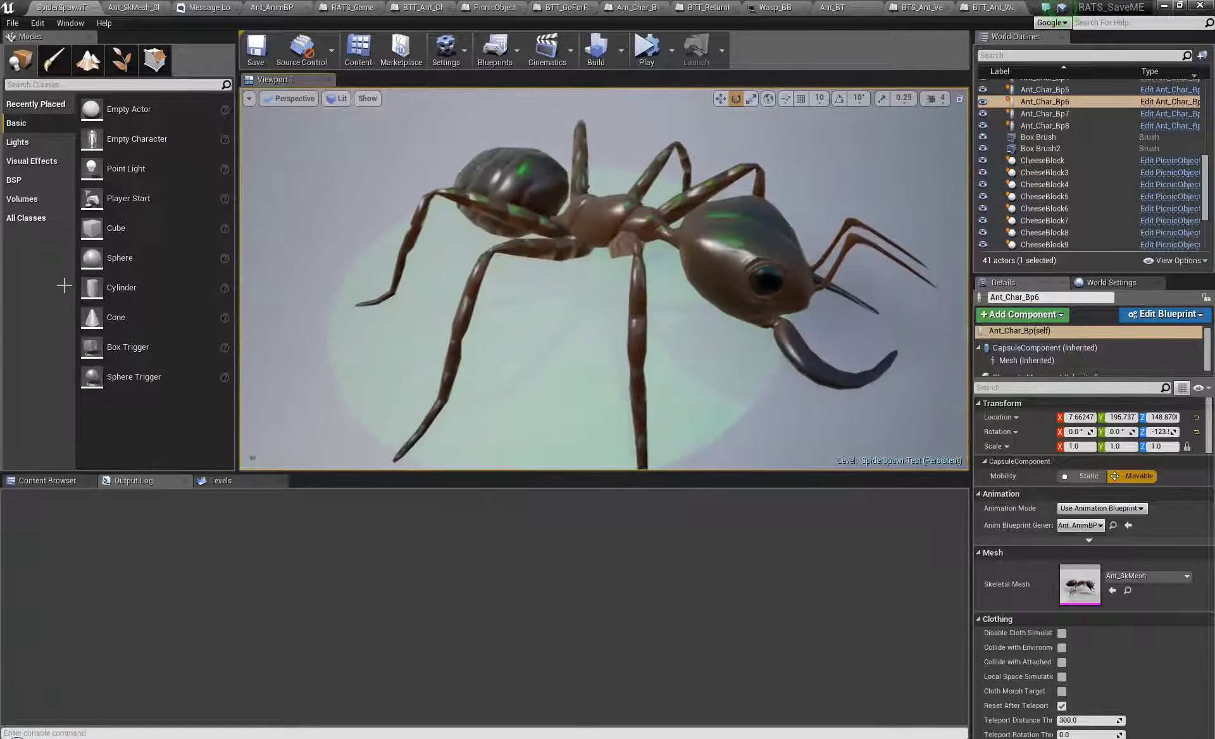
right_click_drag(415, 209, 543, 170)
key("s")
key("w")
key("d")
key("s")
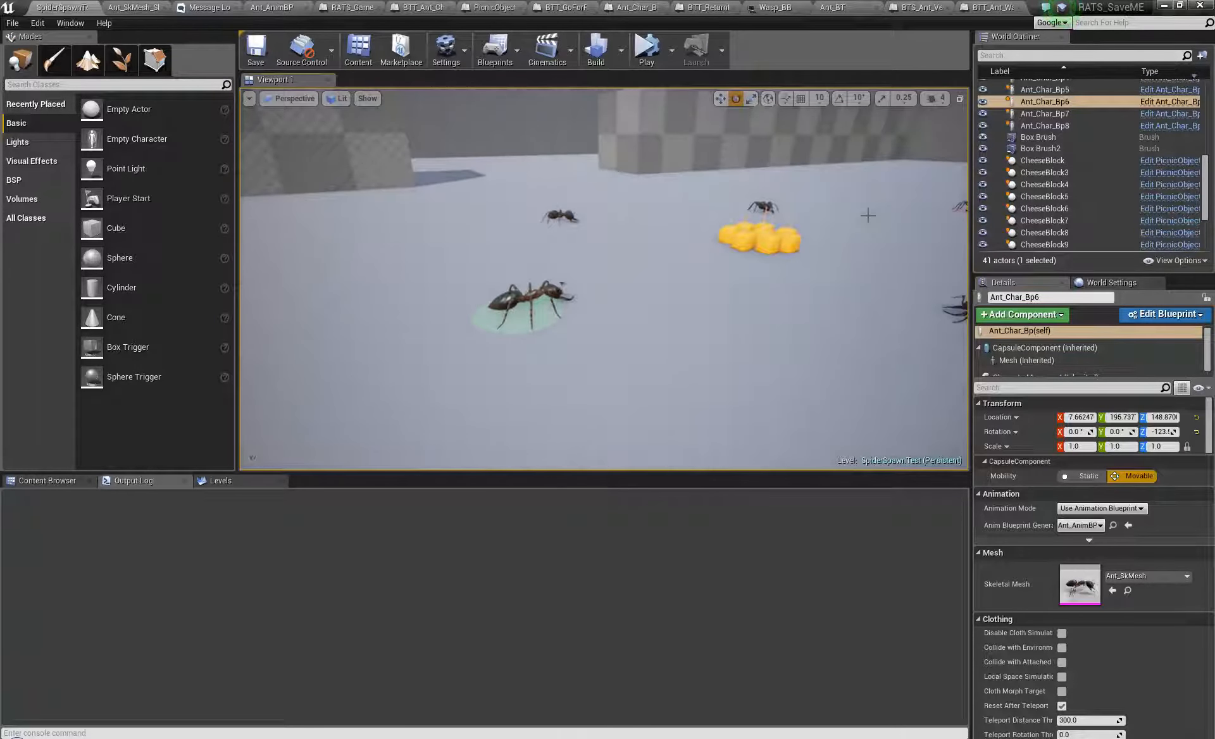
key("a")
right_click_drag(867, 216, 1120, 237)
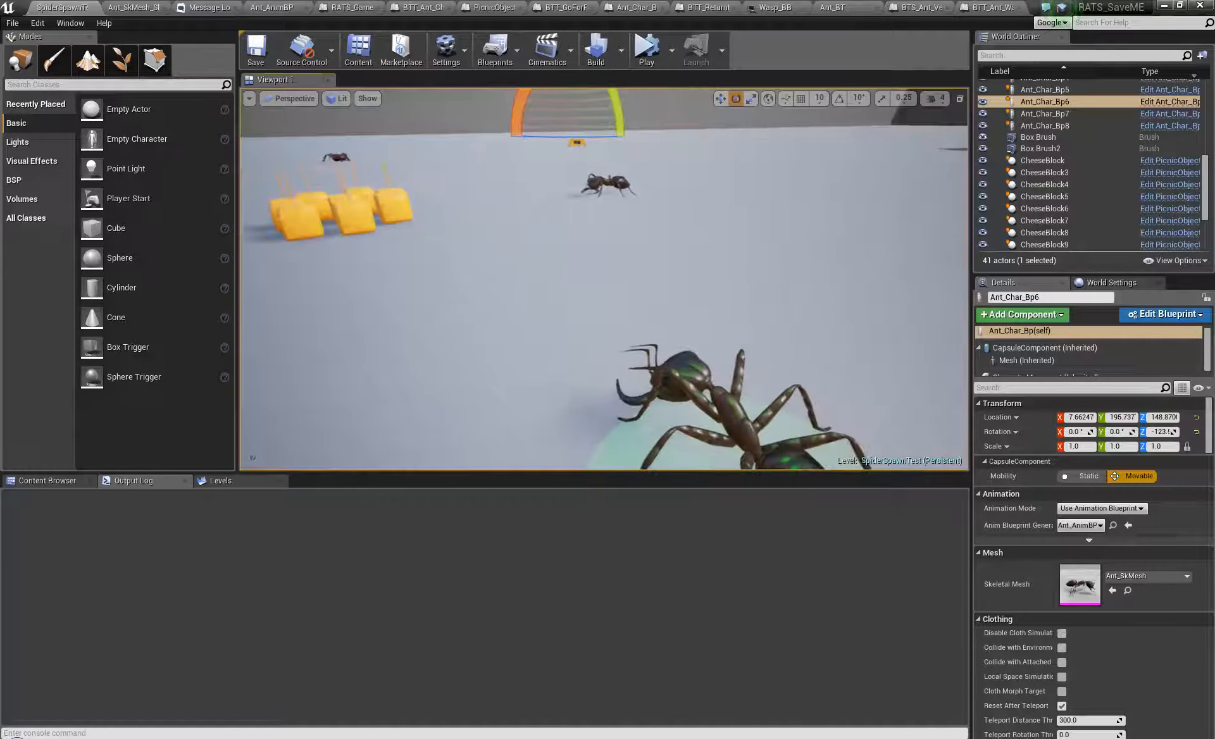
right_click_drag(523, 228, 608, 231)
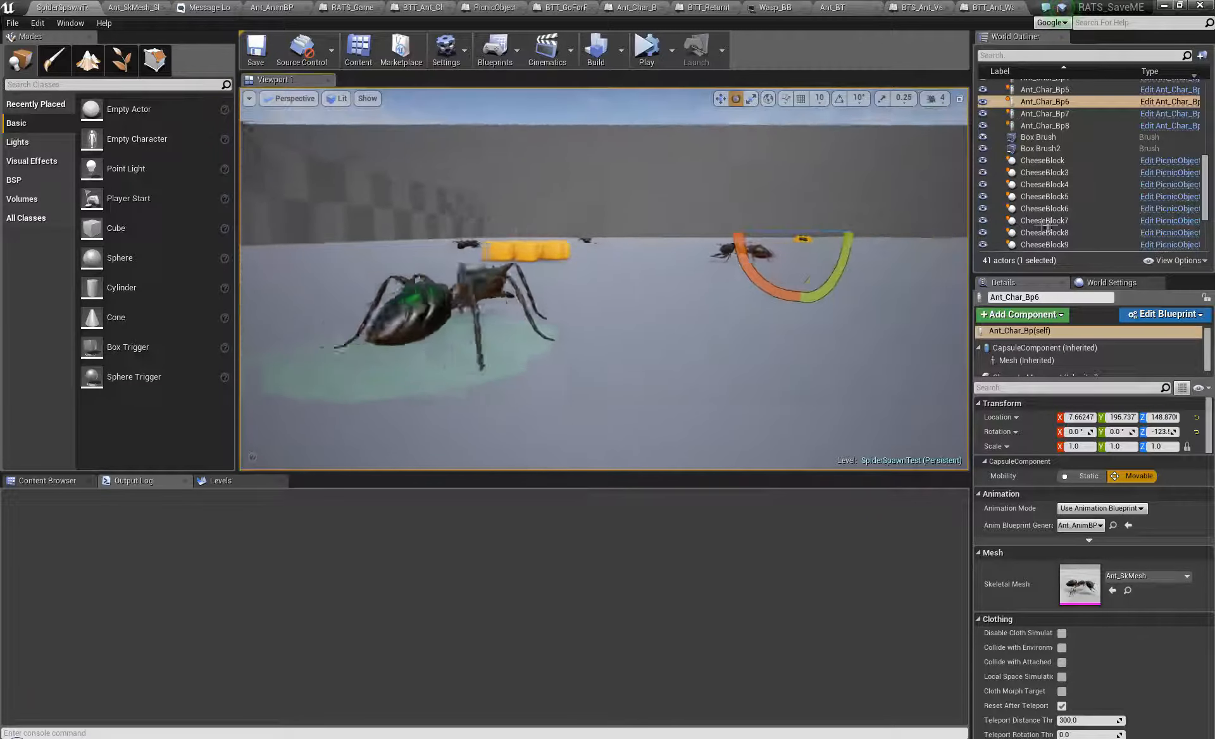
right_click_drag(1074, 220, 1040, 278)
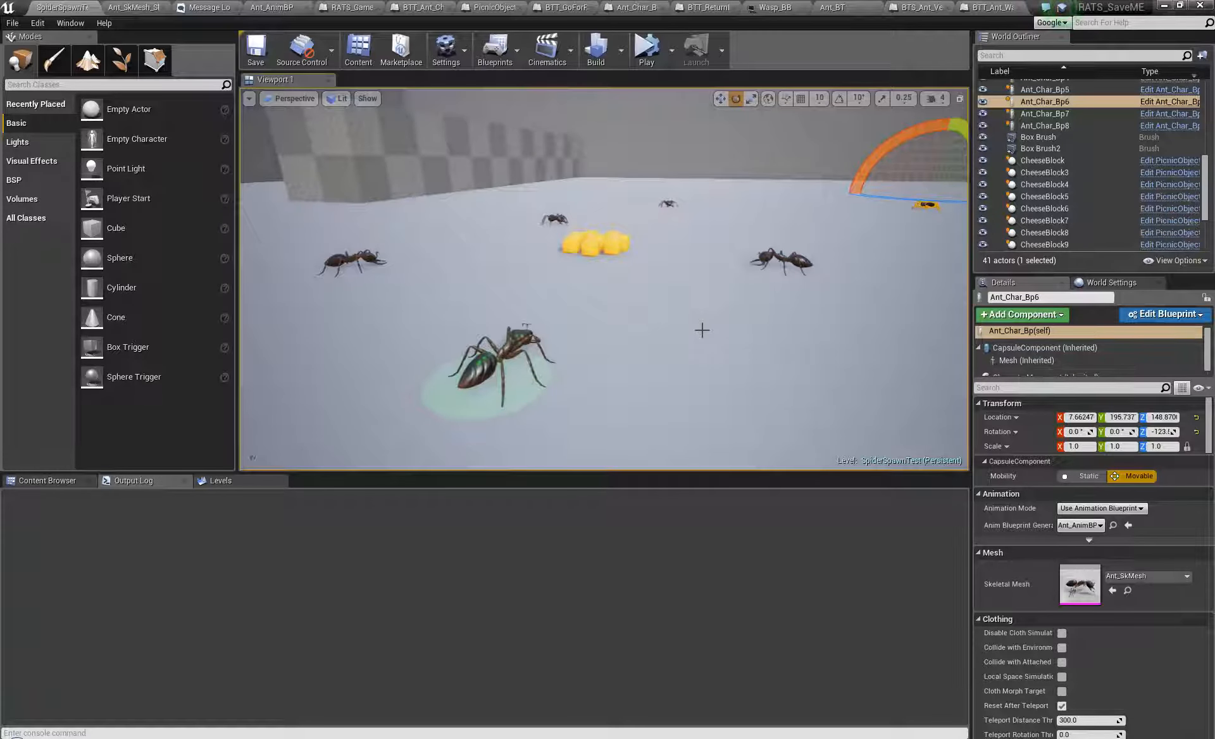
right_click_drag(649, 372, 664, 278)
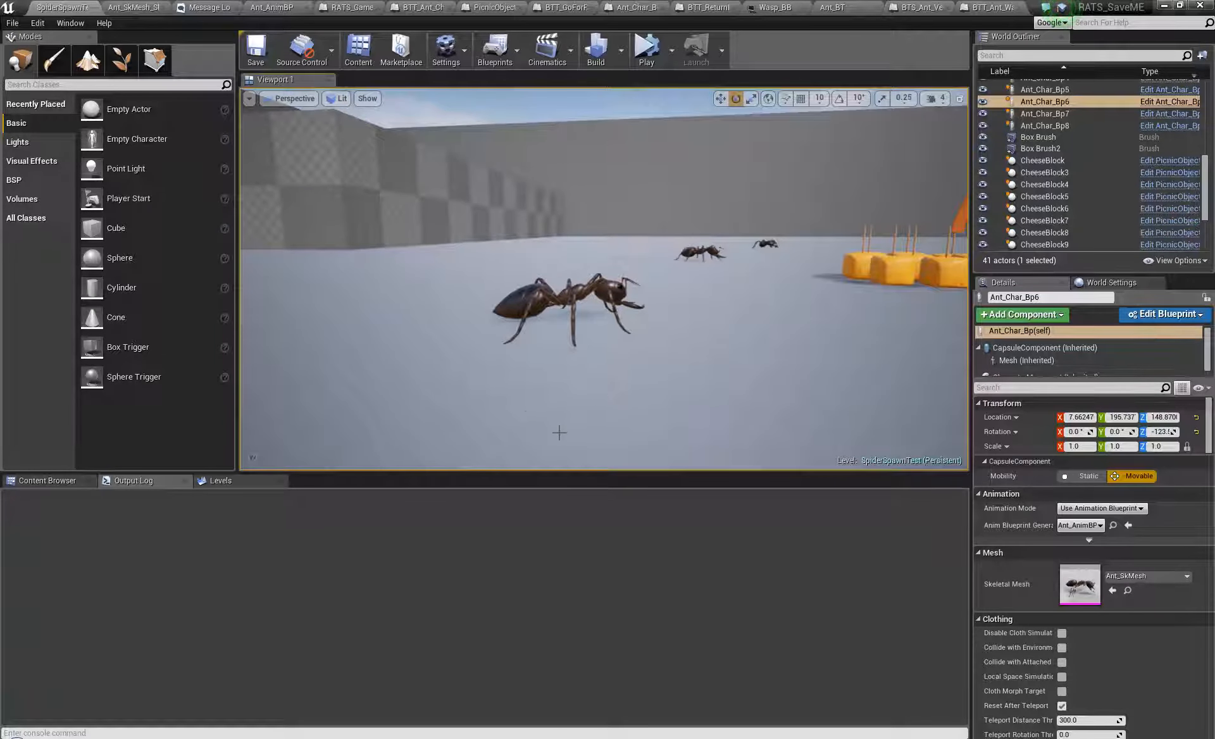
right_click_drag(560, 433, 366, 433)
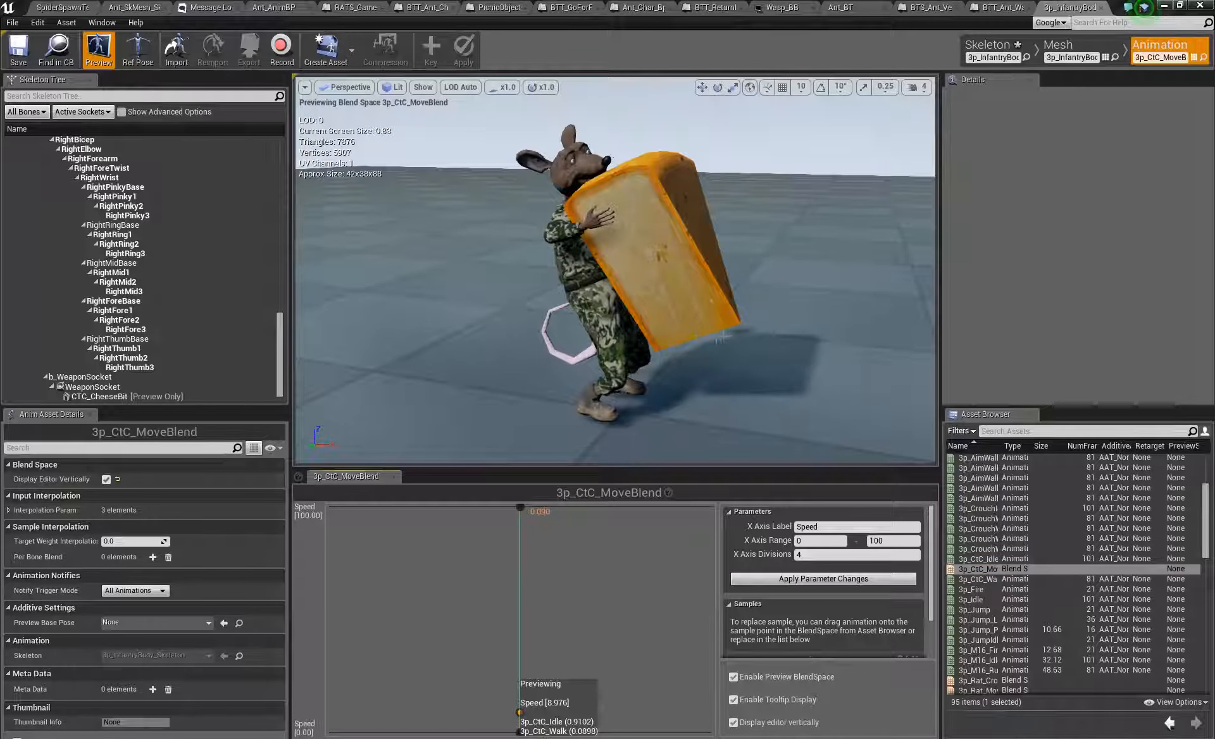
Examine the rat's cheese-carrying pose in the 3p_CtC_MoveBlend preview from several angles.
right_click_drag(722, 338, 799, 333)
key("w")
key("s")
key("a")
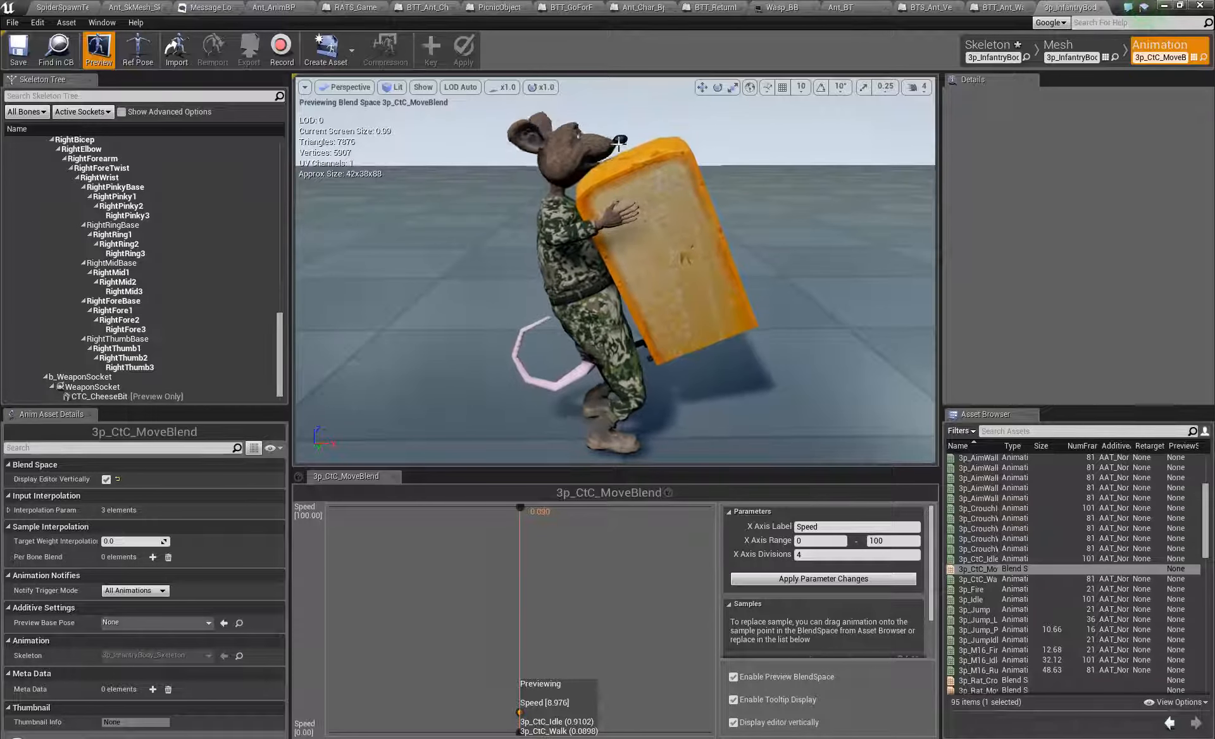
right_click_drag(614, 154, 588, 164)
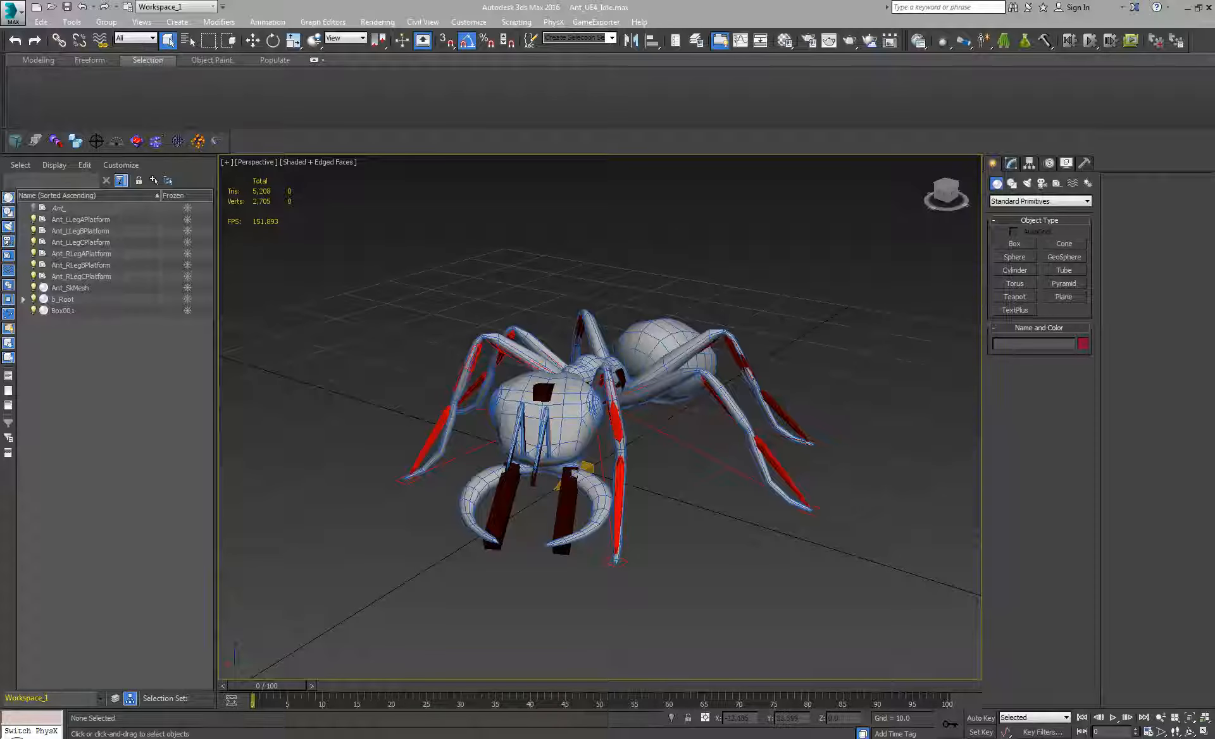
In 3ds Max, select the ant's head bone, set its Head_Look animation layer to be ignored and scrub the idle animation.
middle_click_drag(661, 409, 568, 472, "alt")
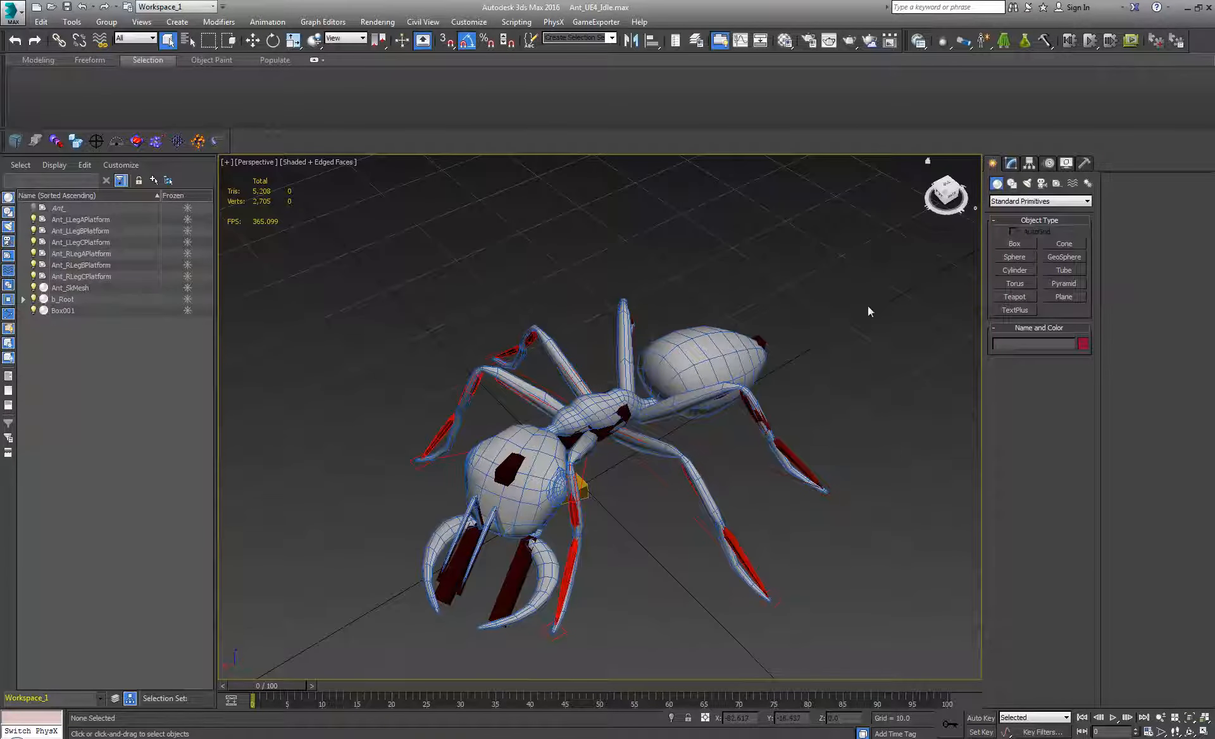
left_click(531, 467)
left_click(1030, 162)
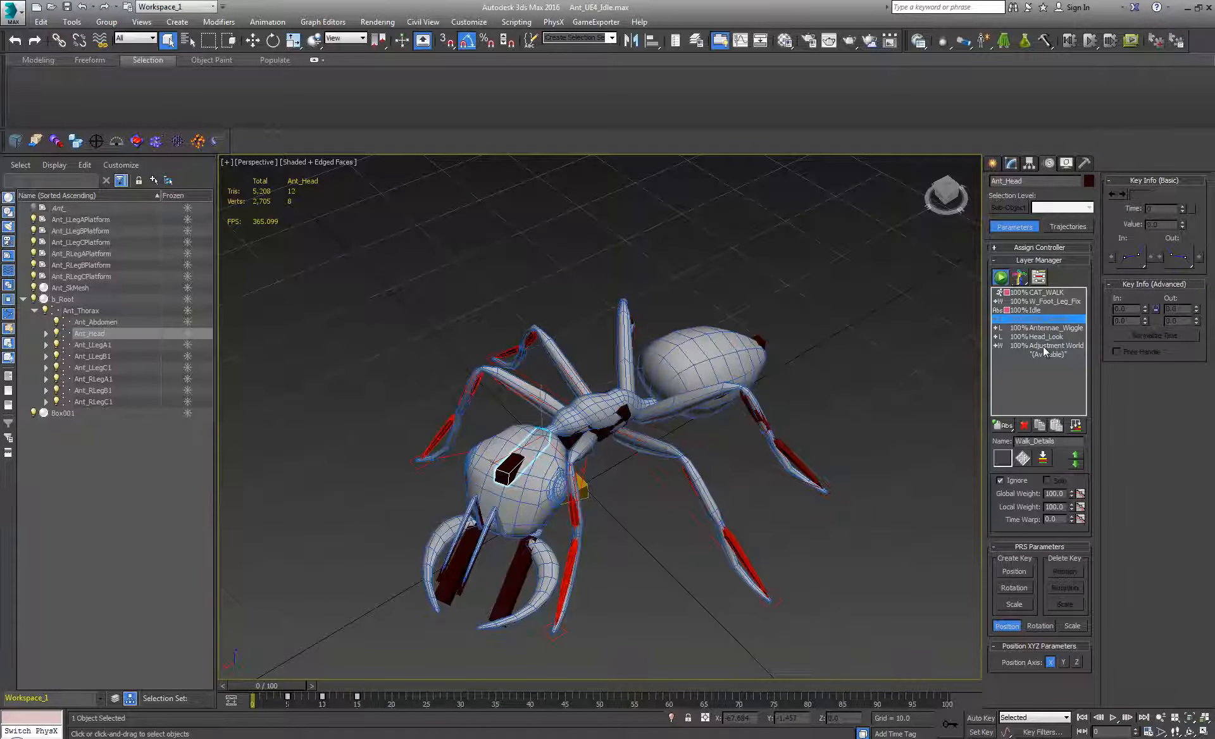
left_click(1047, 348)
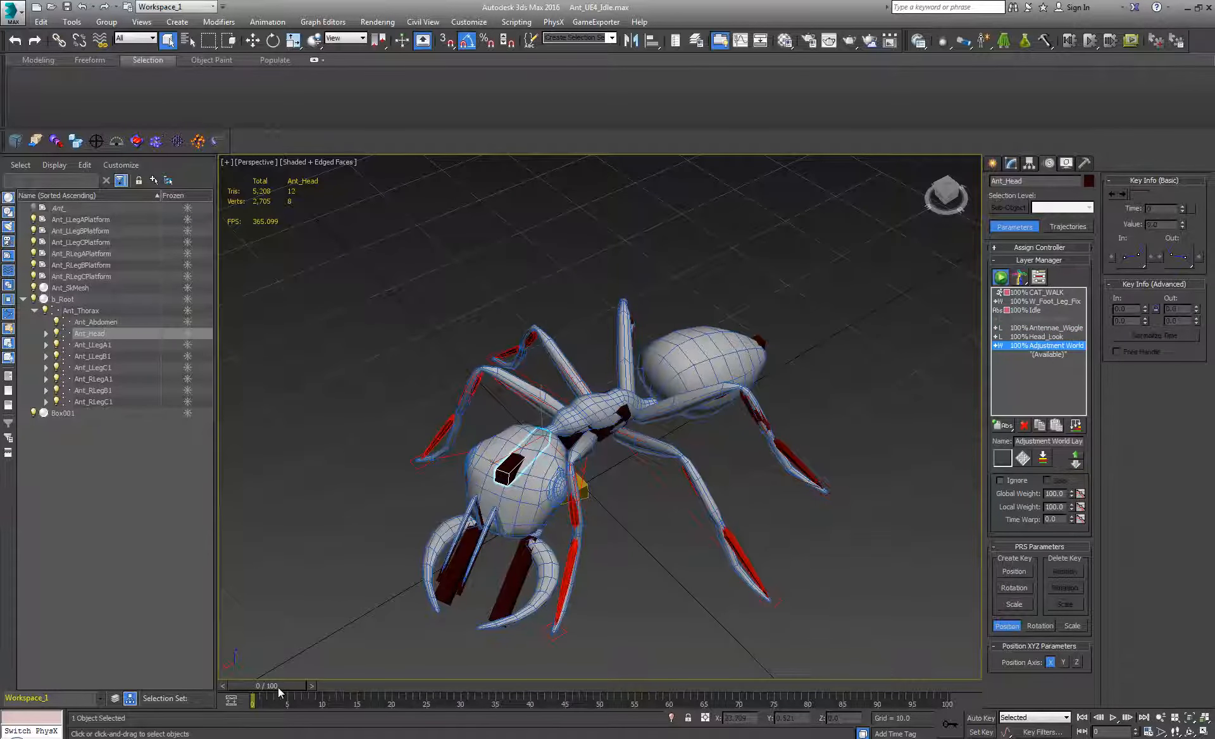
left_click_drag(278, 688, 343, 614)
left_click(1000, 480)
left_click_drag(275, 685, 93, 678)
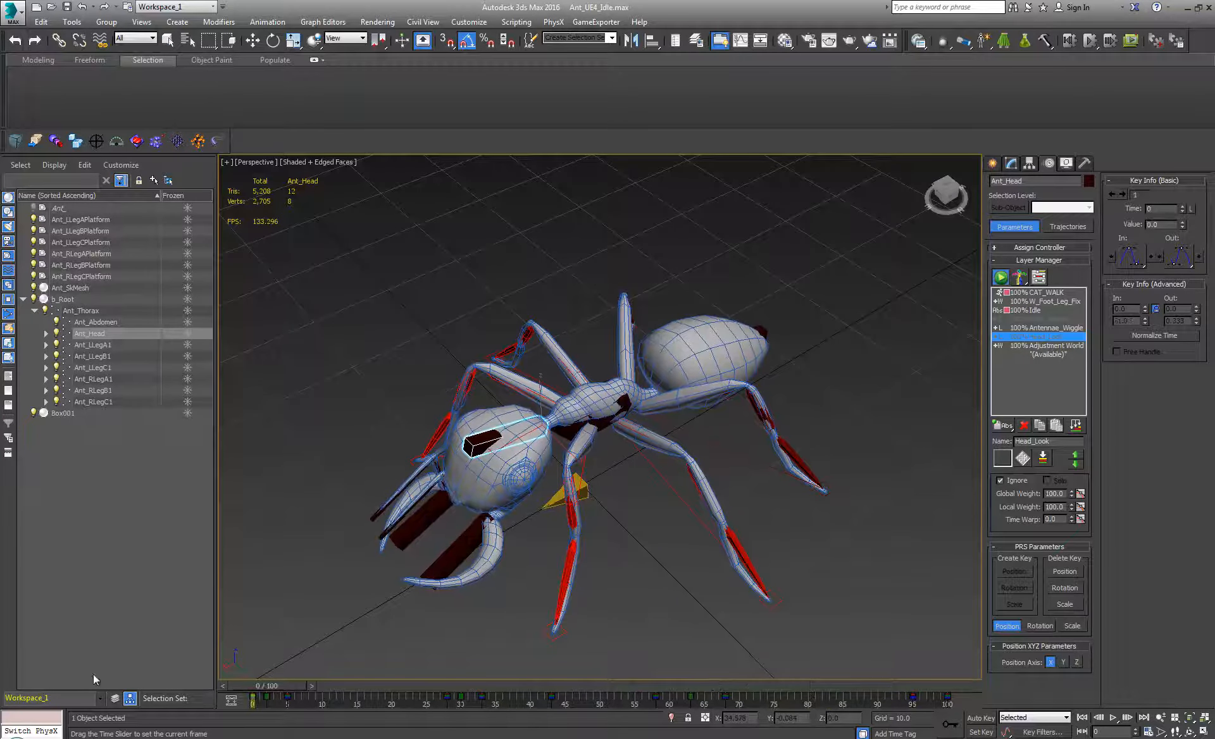
left_click_drag(455, 667, 290, 708)
Examine the ant rig's idle pose around the head and thorax, from close up and farther away.
key("q")
middle_click_drag(420, 439, 553, 315, "alt")
scroll(421, 386, "up", 3)
middle_click_drag(737, 404, 720, 400)
scroll(598, 442, "down", 3)
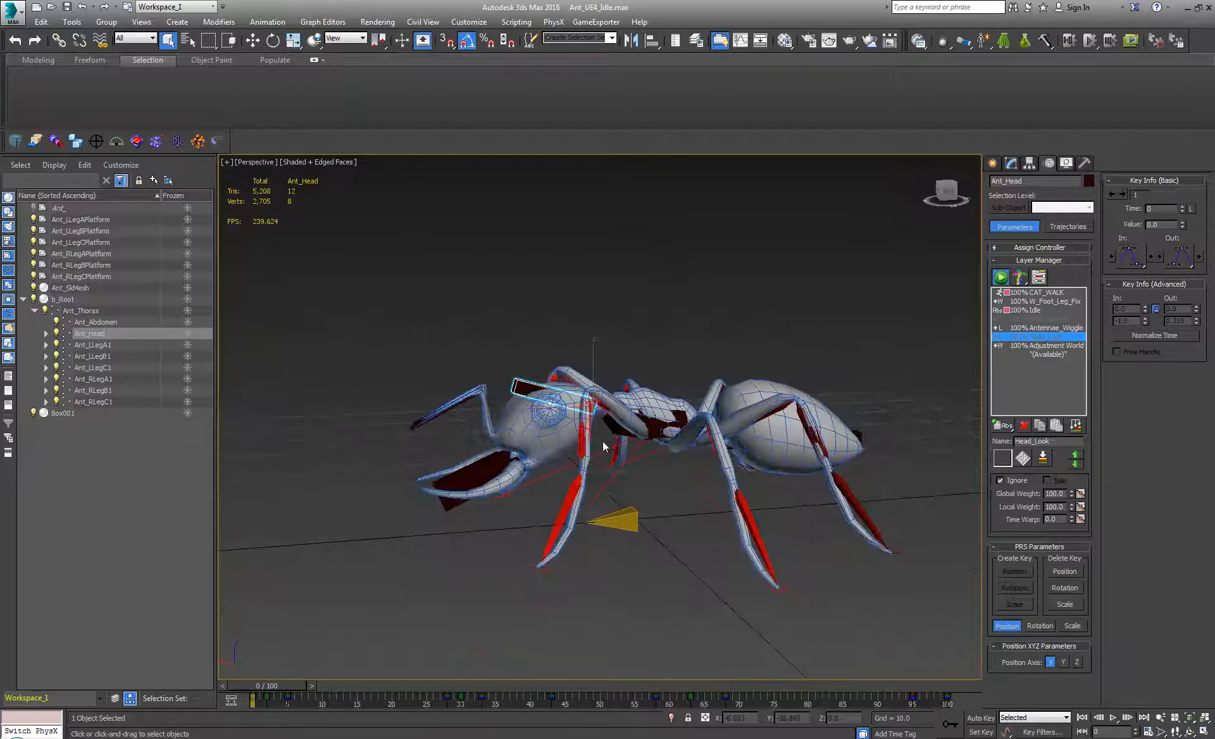
mouse_move(598, 442)
middle_mouse_down("alt")
mouse_move(672, 435)
mouse_move(586, 453)
mouse_move(578, 541)
mouse_move(697, 441)
mouse_move(605, 460)
middle_mouse_up("alt")
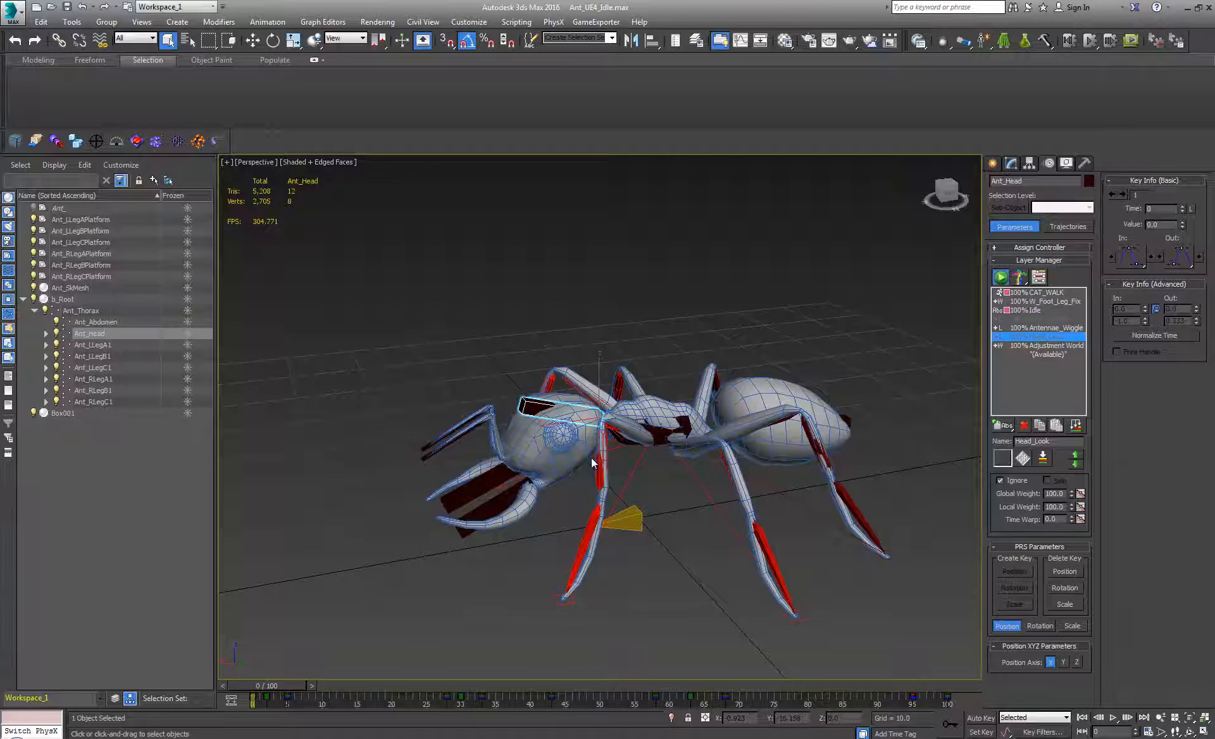
middle_click_drag(593, 462, 632, 478, "alt")
scroll(625, 475, "up", 3)
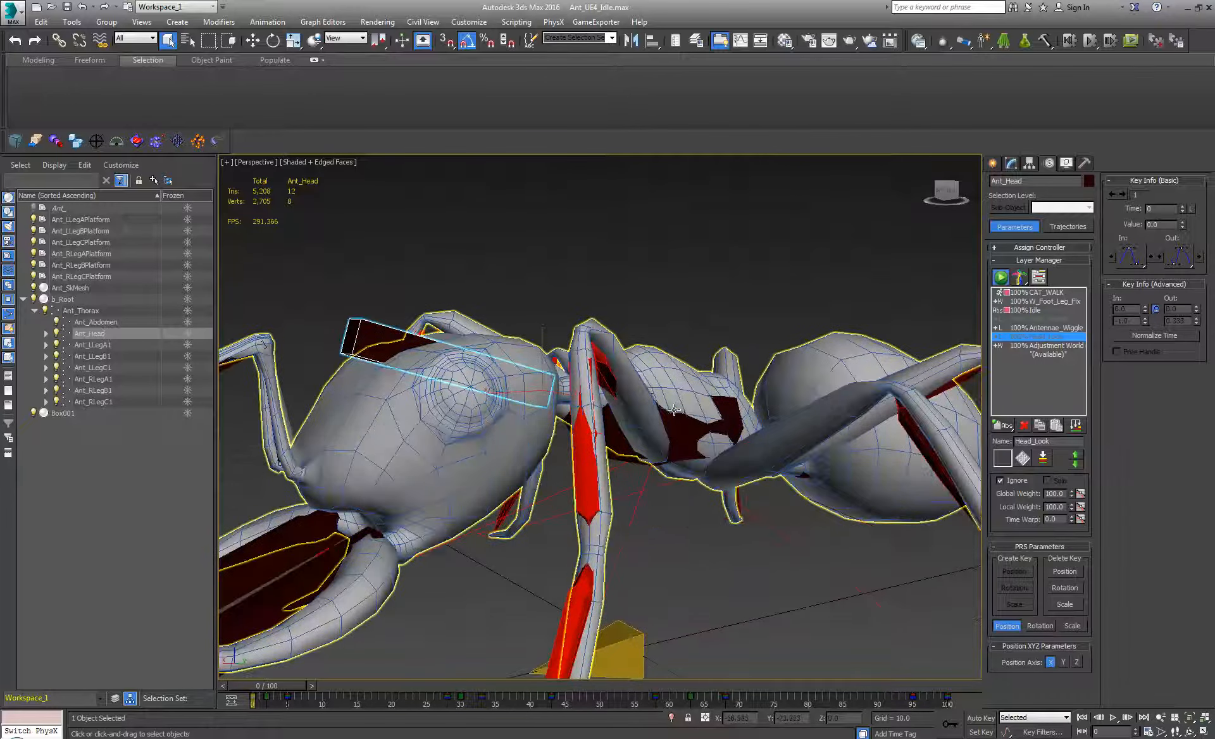
scroll(651, 380, "down", 1)
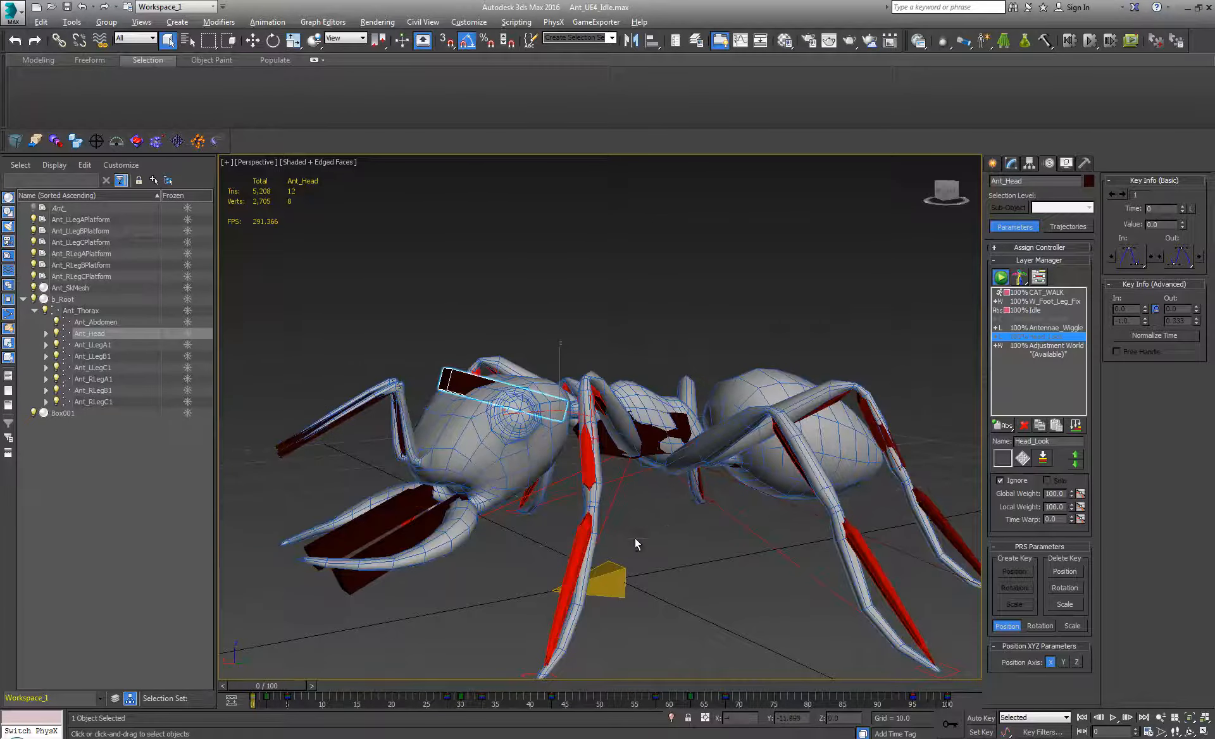
Add a local adjustment layer named Head_HasFood and rotate the ant's head upward on it.
middle_click_drag(800, 441, 594, 371, "alt")
key("e")
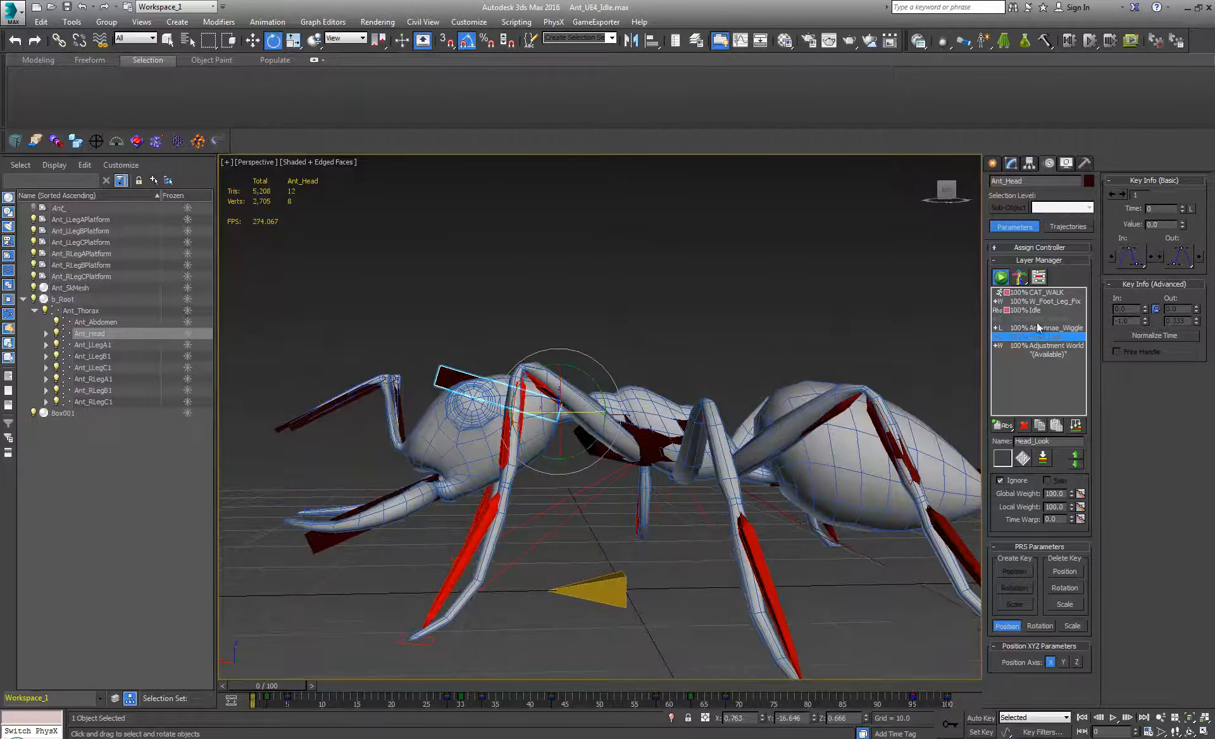
left_click(1046, 346)
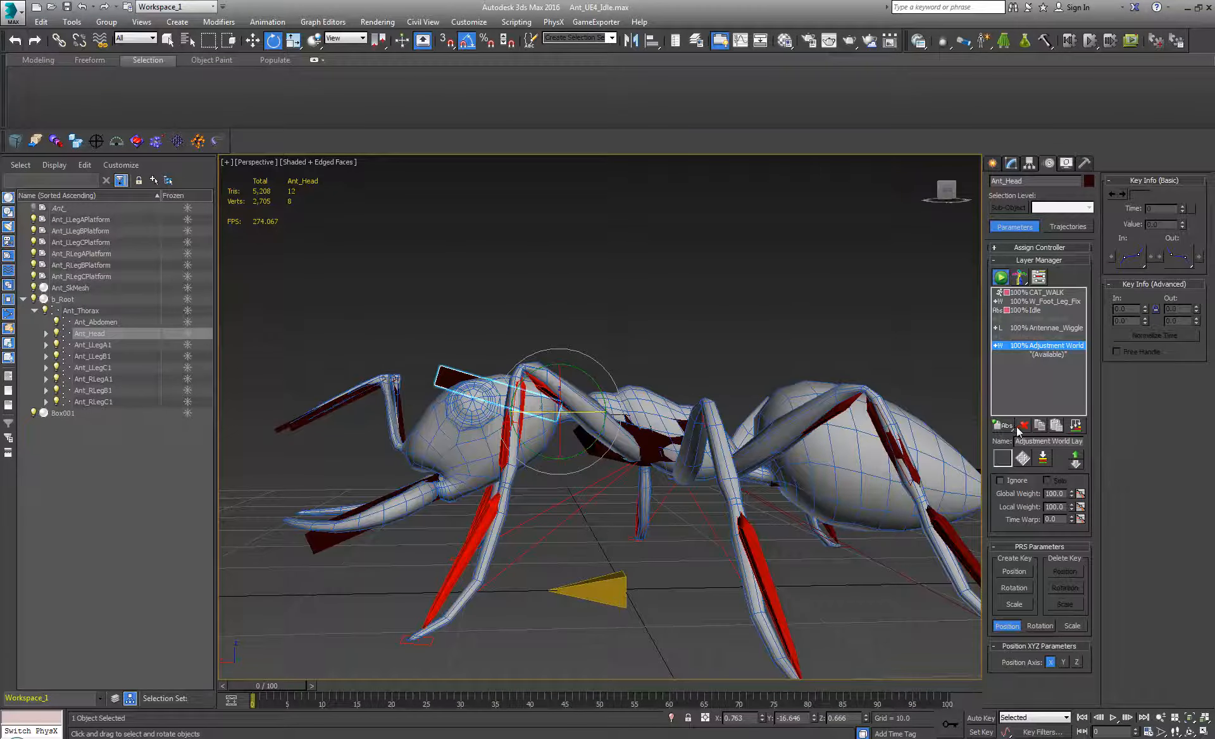
left_click(1005, 461)
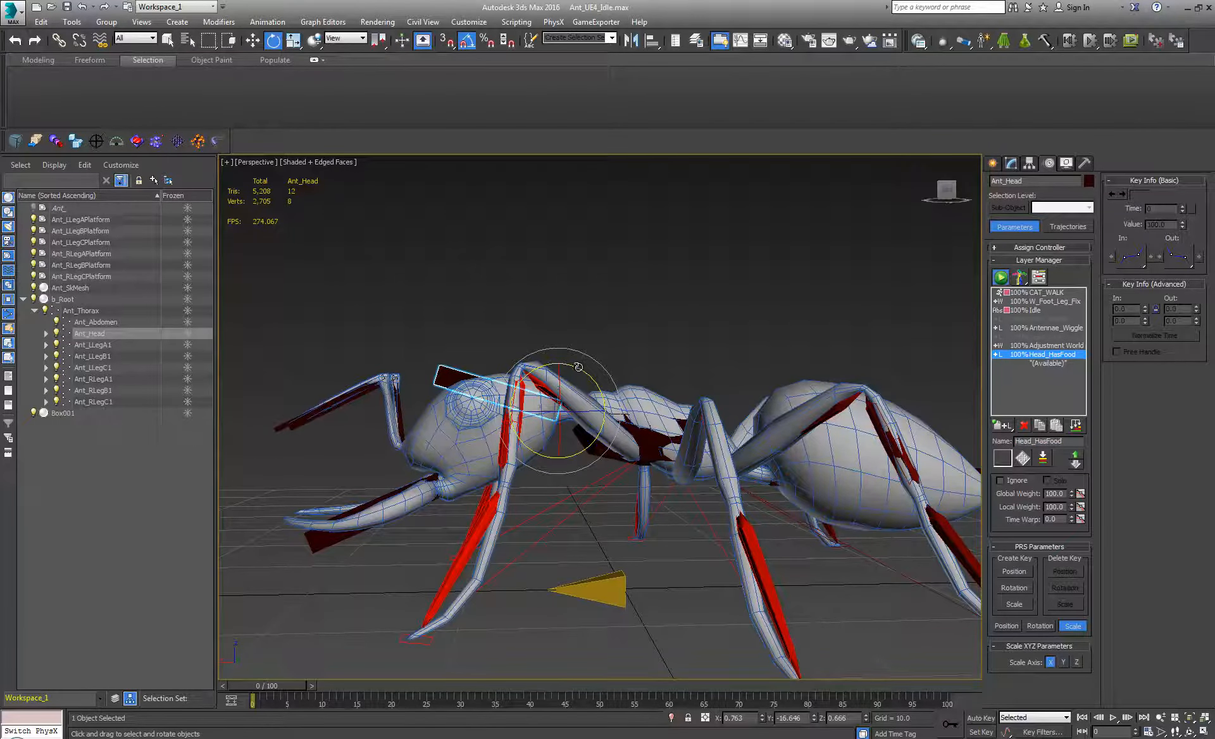
left_click_drag(578, 367, 609, 377)
Select both mandibles and rotate them apart about 30 degrees around their local Z axes, each about its own pivot.
middle_click_drag(609, 376, 538, 297, "alt")
left_click(531, 284)
left_click(626, 285, "ctrl")
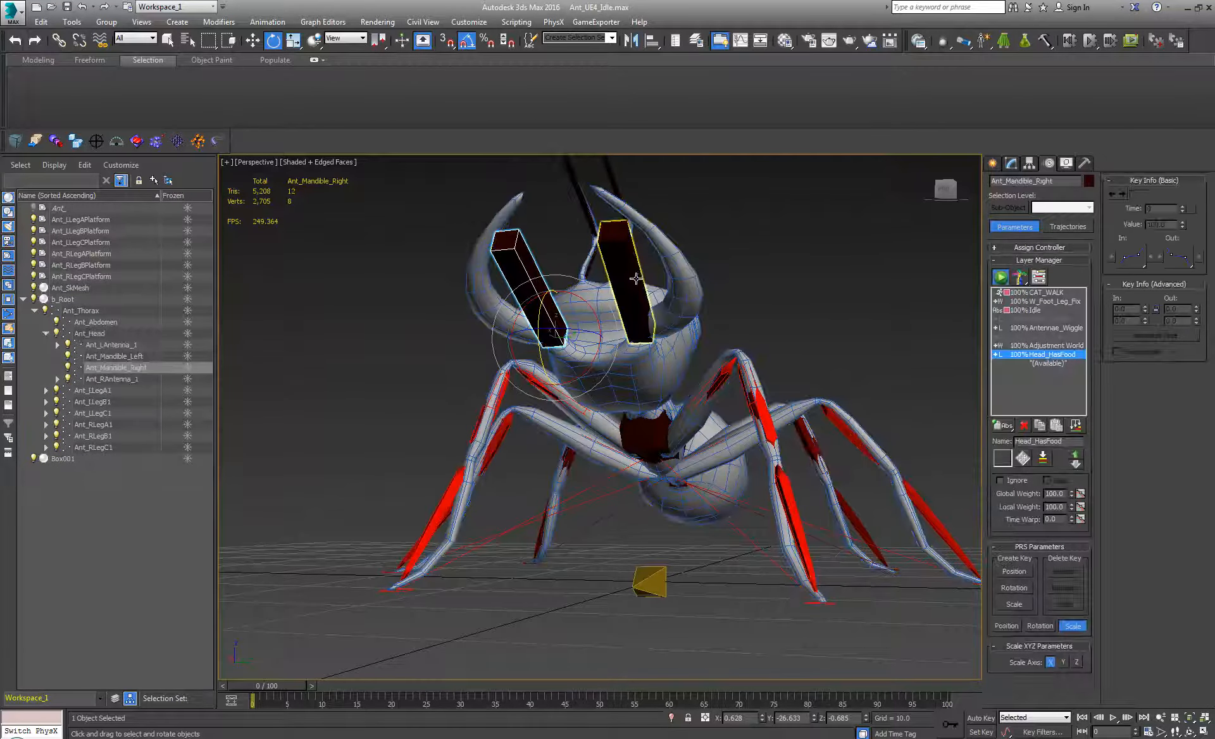
left_click(342, 38)
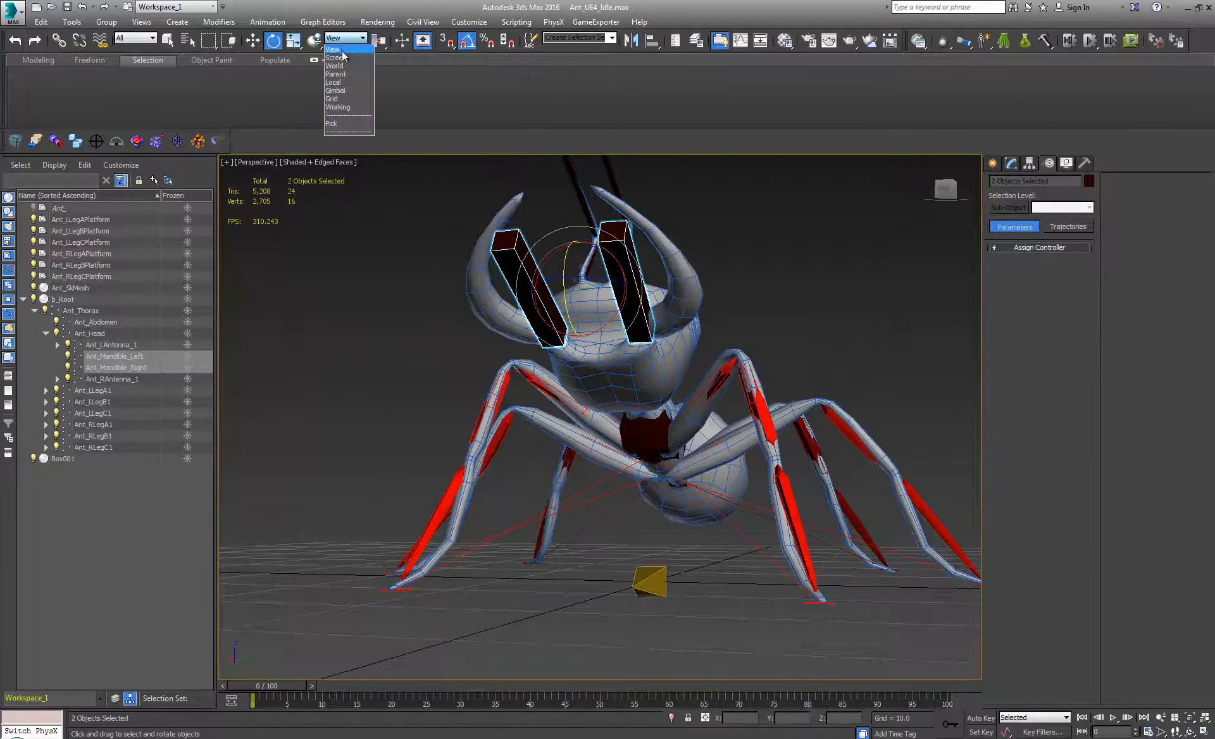
left_click(337, 82)
left_click_drag(378, 39, 382, 64)
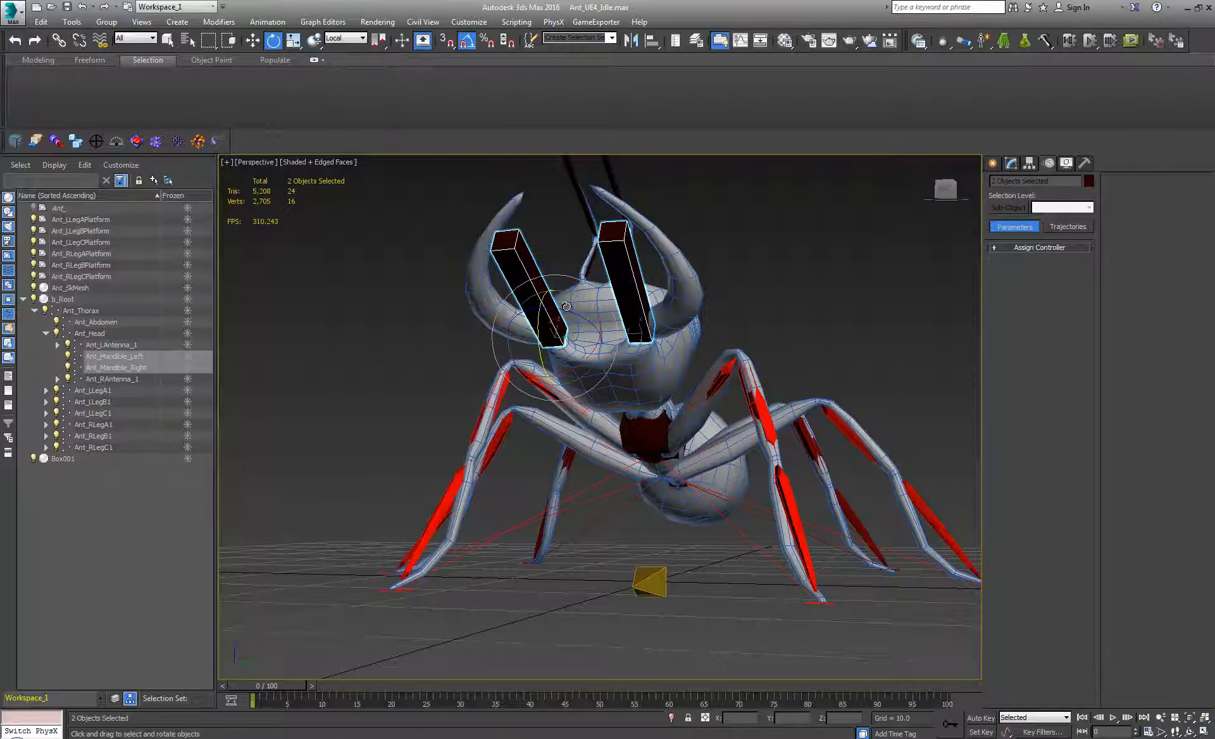
left_click_drag(563, 310, 548, 310)
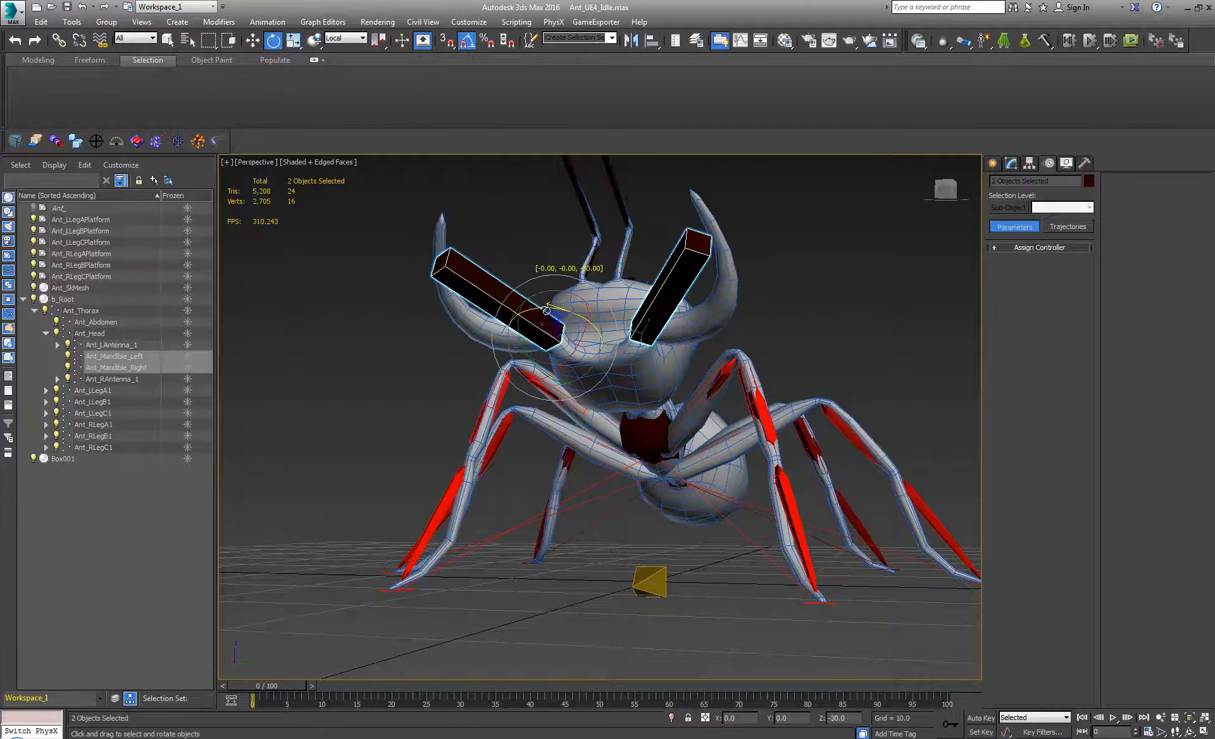
middle_click_drag(548, 310, 401, 537, "alt")
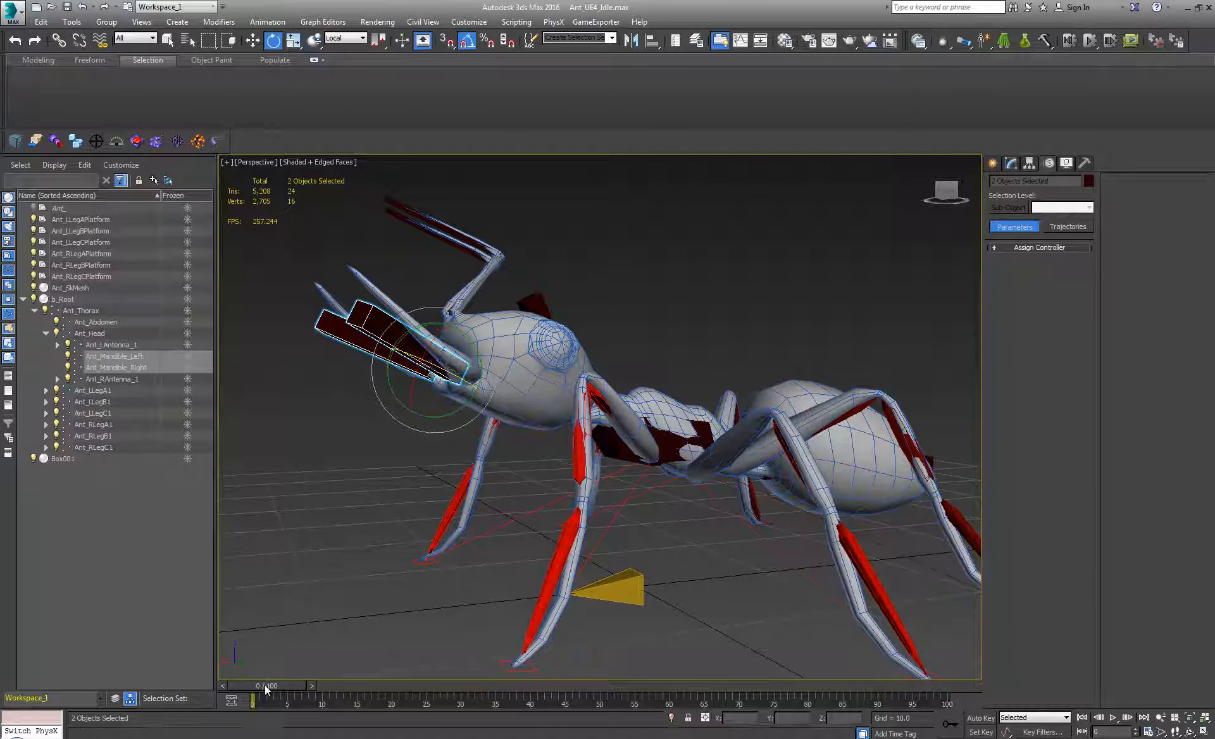
Reselect the ant's head and set the Adjustment World and Idle layers to be ignored.
middle_click_drag(475, 408, 538, 462, "alt")
left_click(491, 347)
scroll(551, 458, "down", 3)
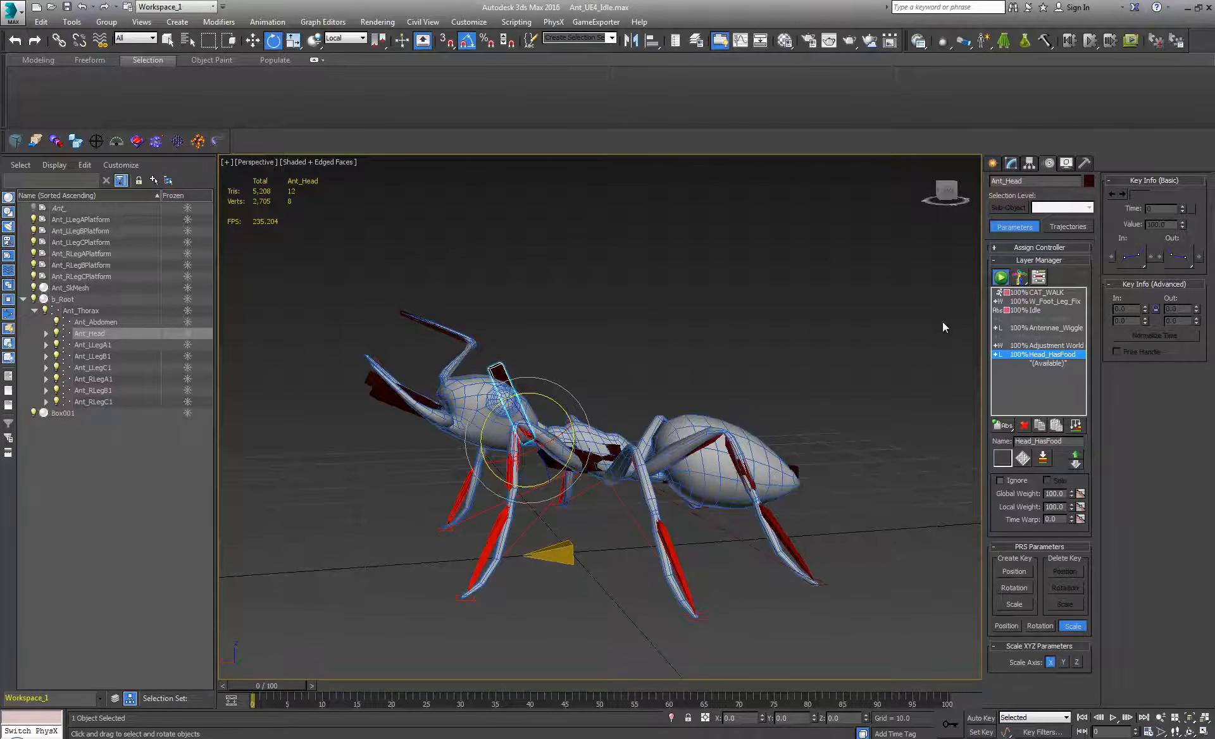
left_click(1021, 347)
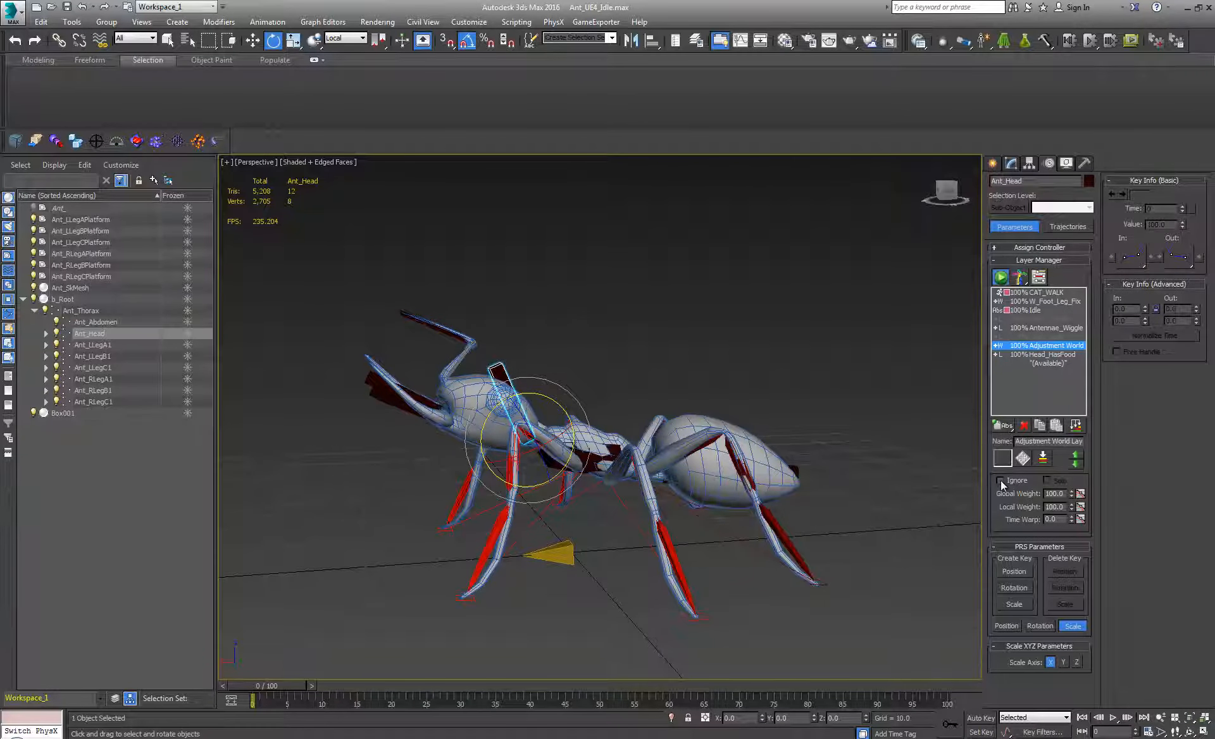
left_click(1000, 481)
left_click(1027, 310)
left_click(1000, 480)
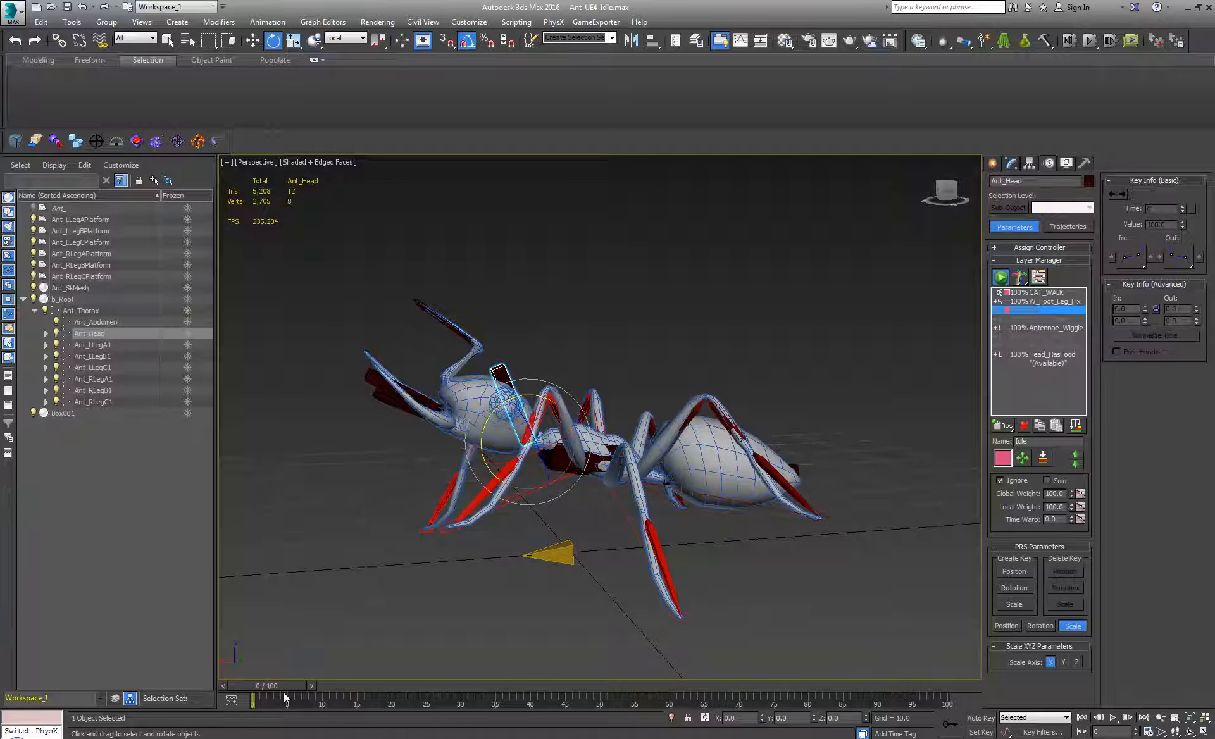
Scrub the walk to frame 2, make Head_HasFood the active layer and move the ant's thorax downward.
left_click_drag(290, 687, 266, 685)
key("e")
left_click(1048, 353)
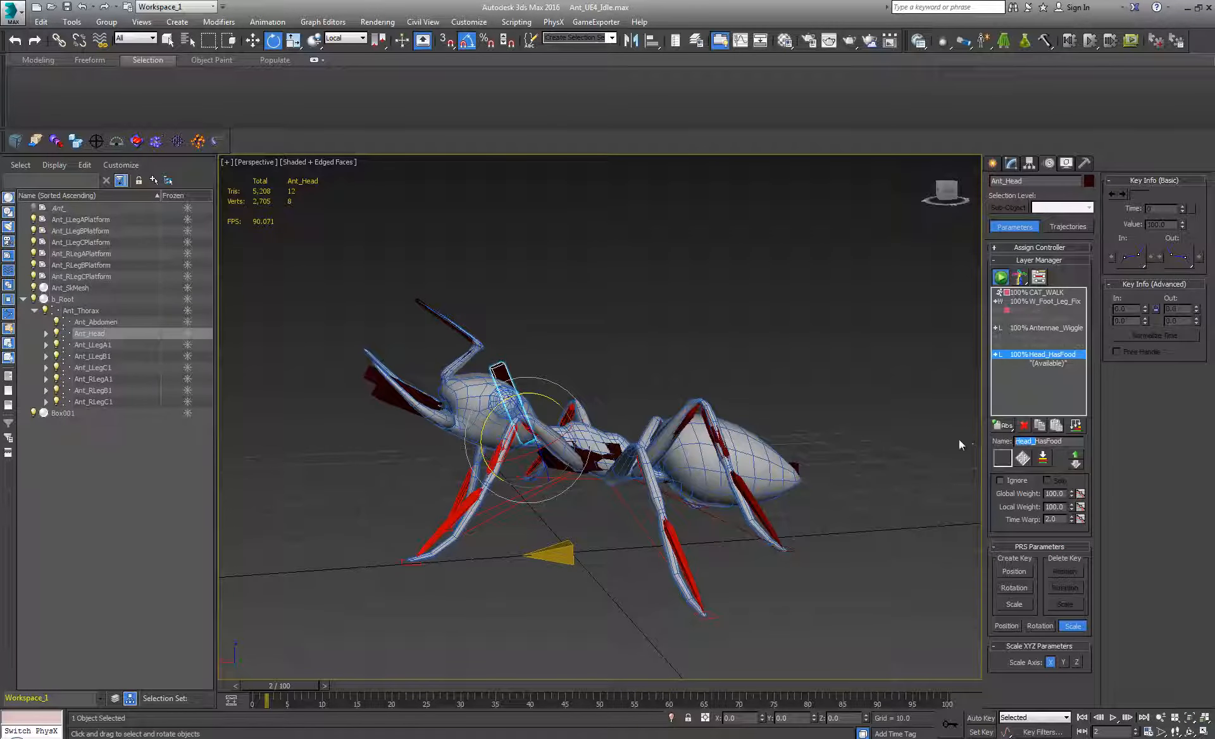
key("BackSpace")
left_click(616, 454)
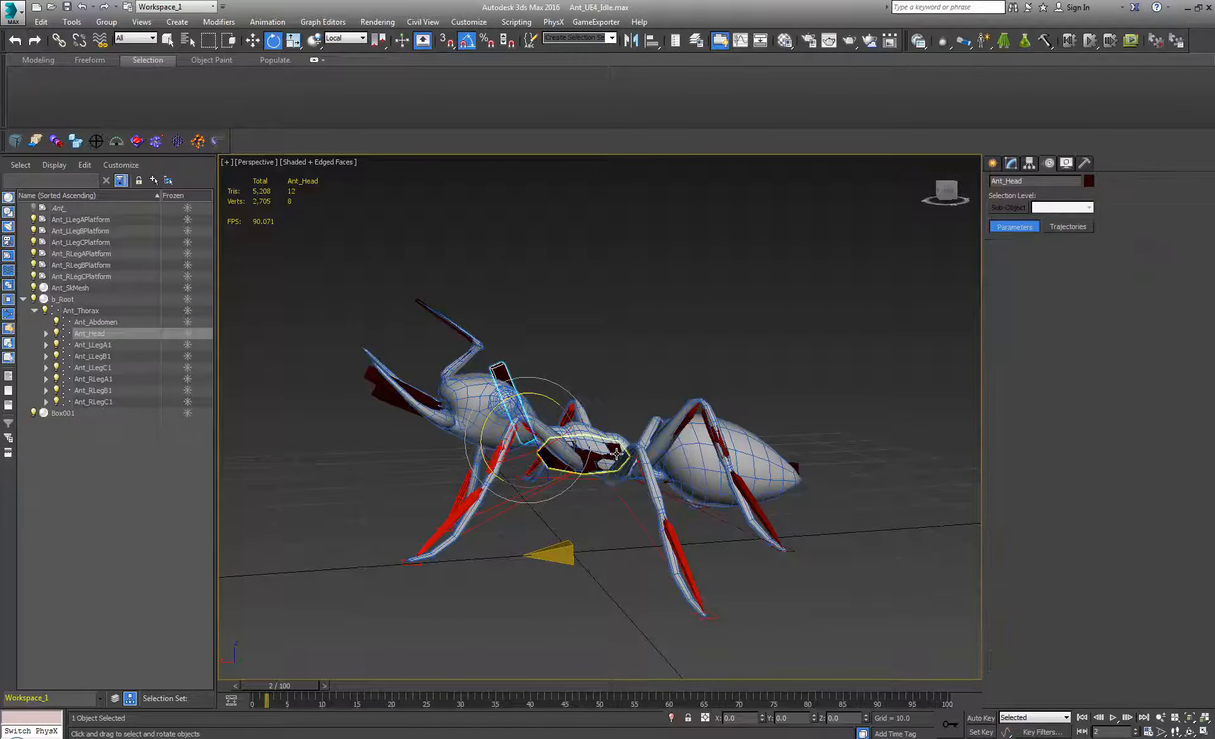
key("w")
left_click_drag(583, 407, 710, 468)
Rotate the ant's abdomen upward on the Head_HasFood layer and scrub back to frame 0 to check the walk.
left_click(791, 492)
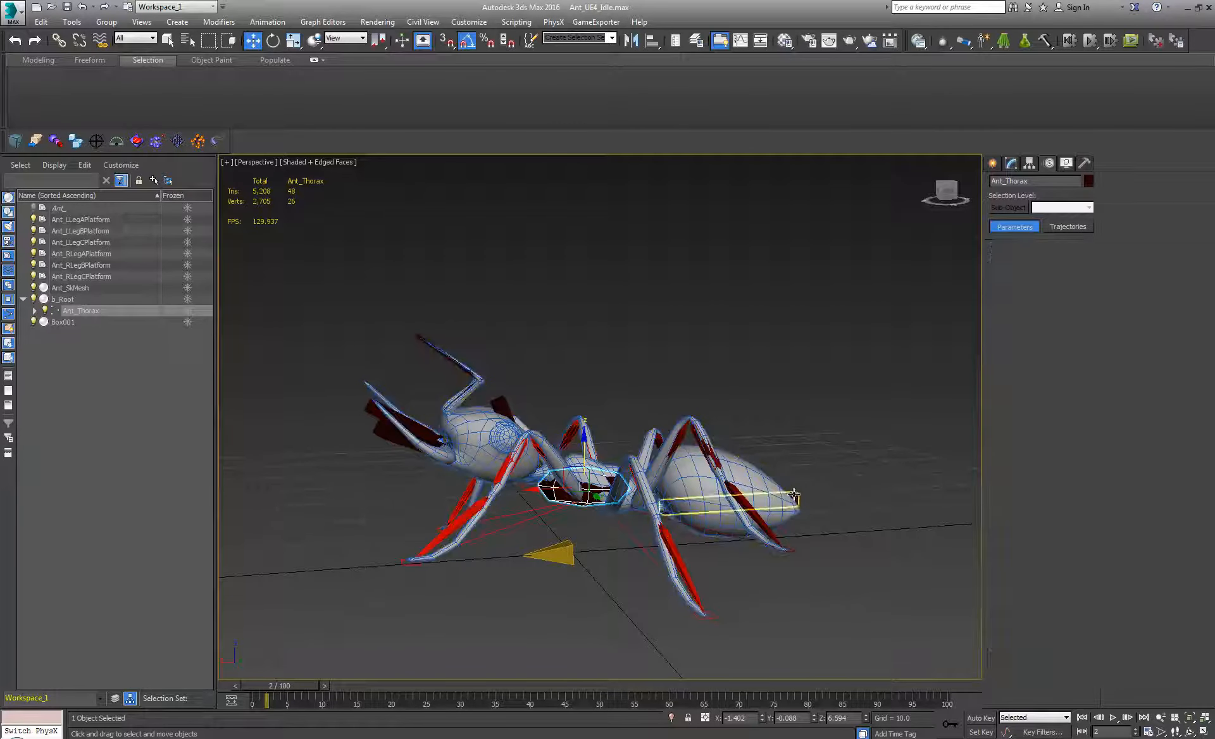
key("e")
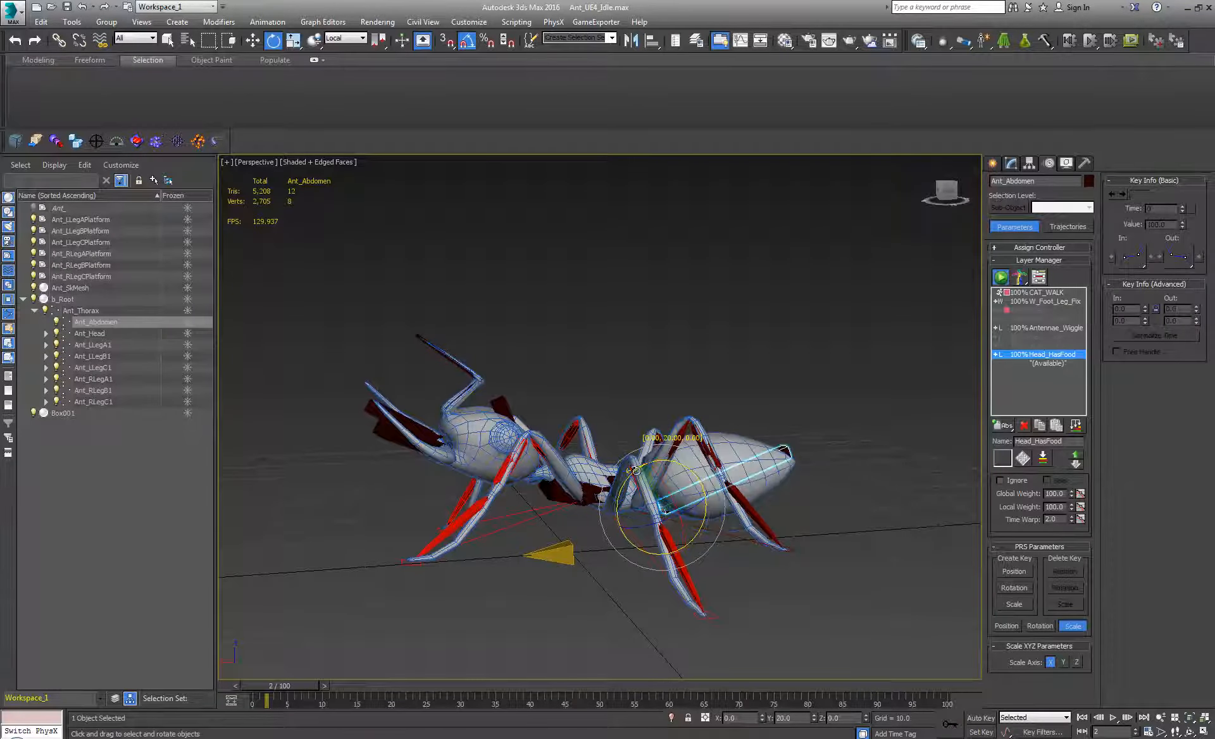
middle_click_drag(642, 467, 454, 495, "alt")
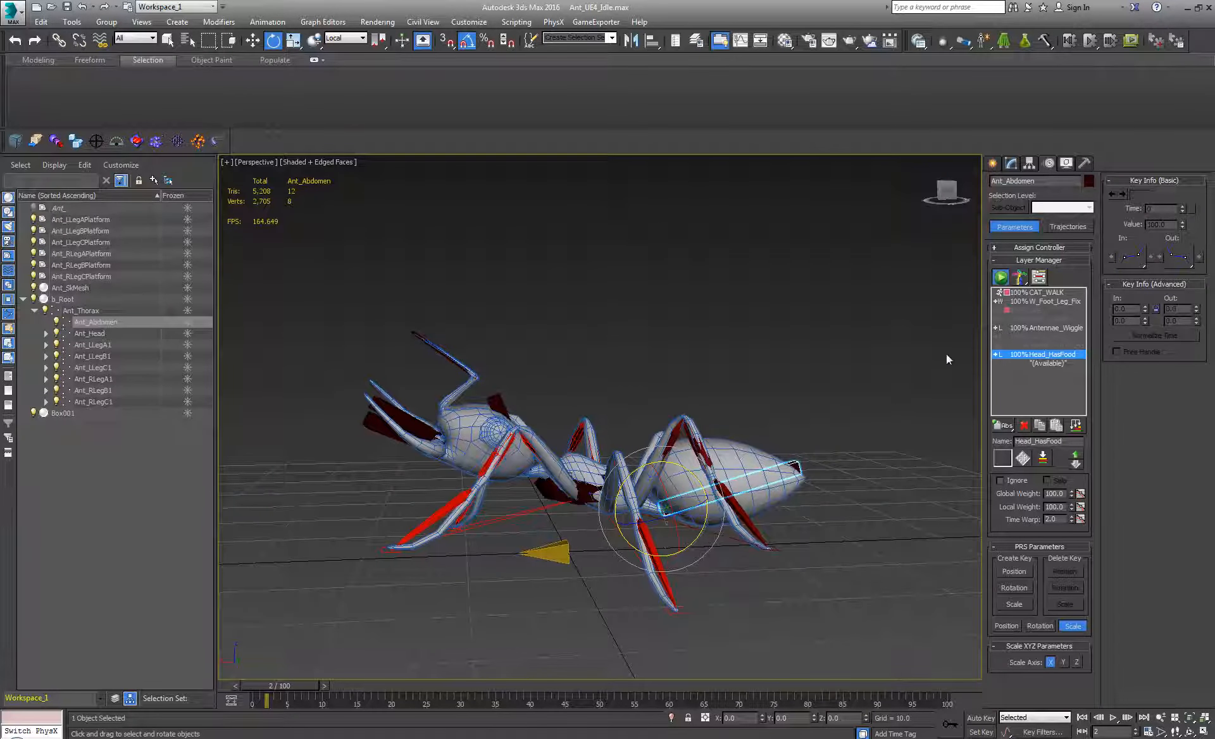
middle_click_drag(598, 538, 632, 512, "alt")
left_click_drag(296, 689, 260, 647)
Rotate the base segment of the ant's right antenna slightly around its local Z axis.
key("e")
middle_click_drag(405, 412, 659, 428, "alt")
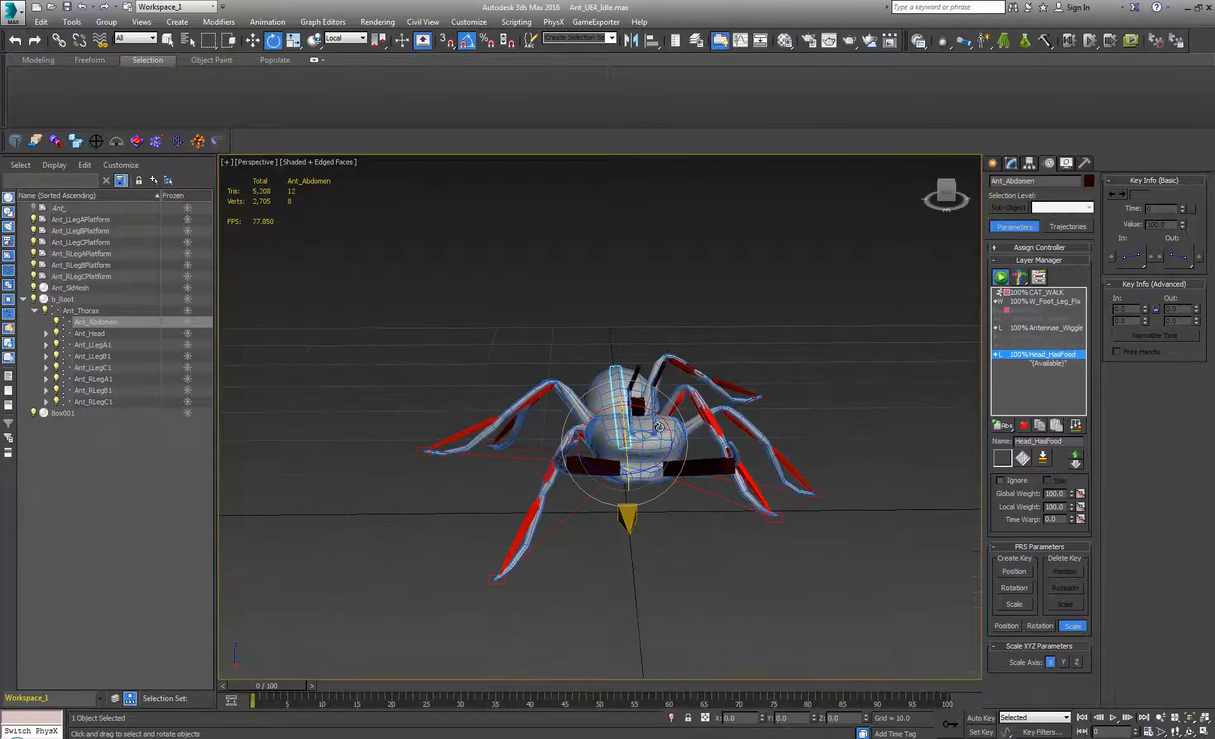
left_click(633, 424)
left_click(632, 425)
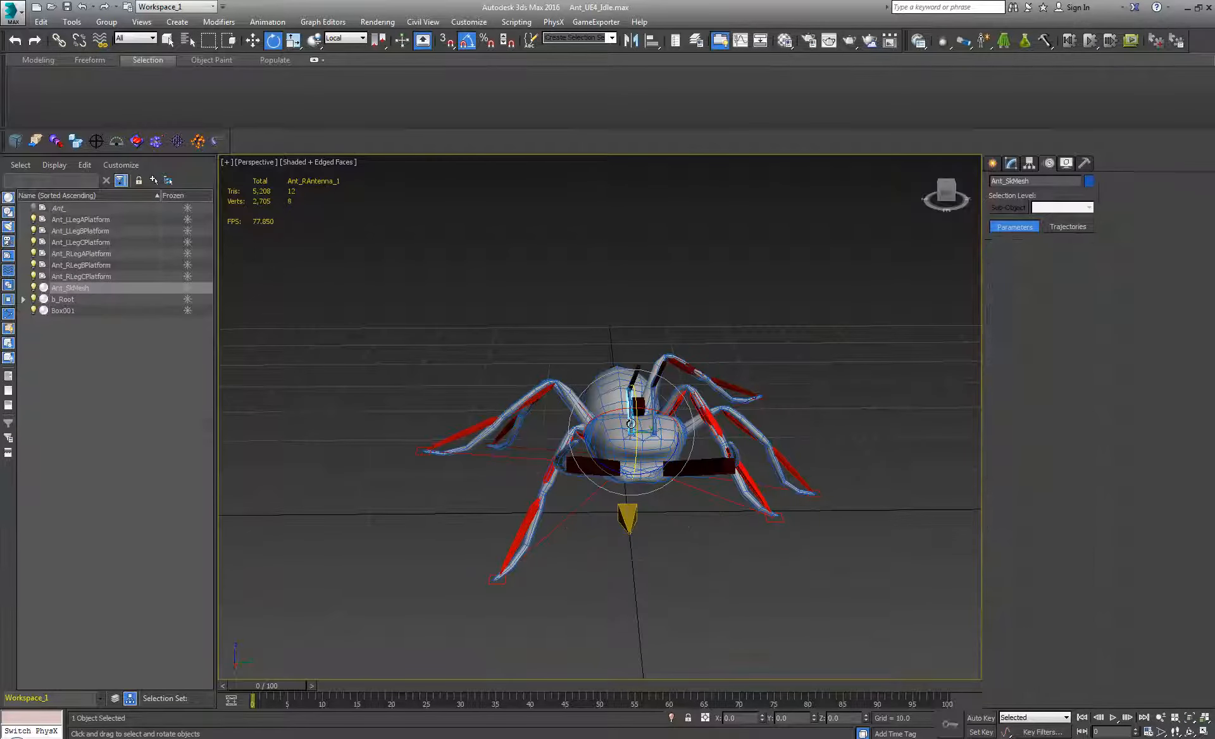
left_click(631, 427)
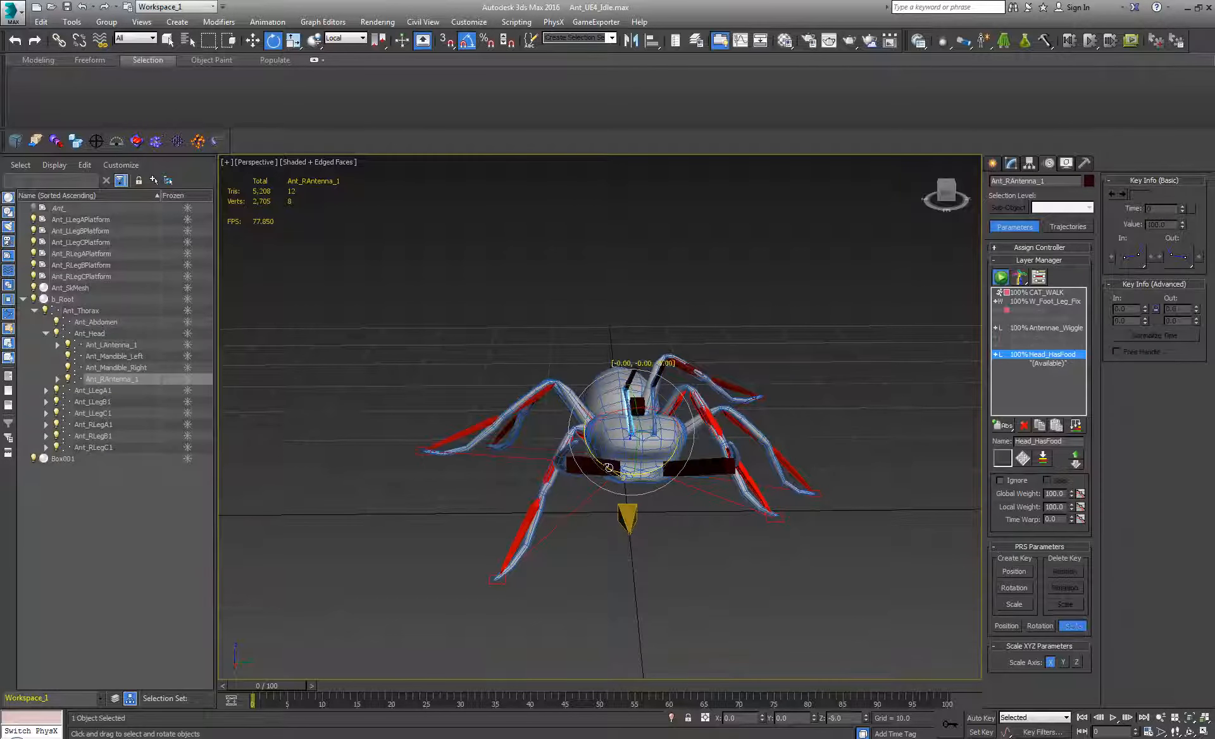
left_click_drag(610, 470, 600, 468)
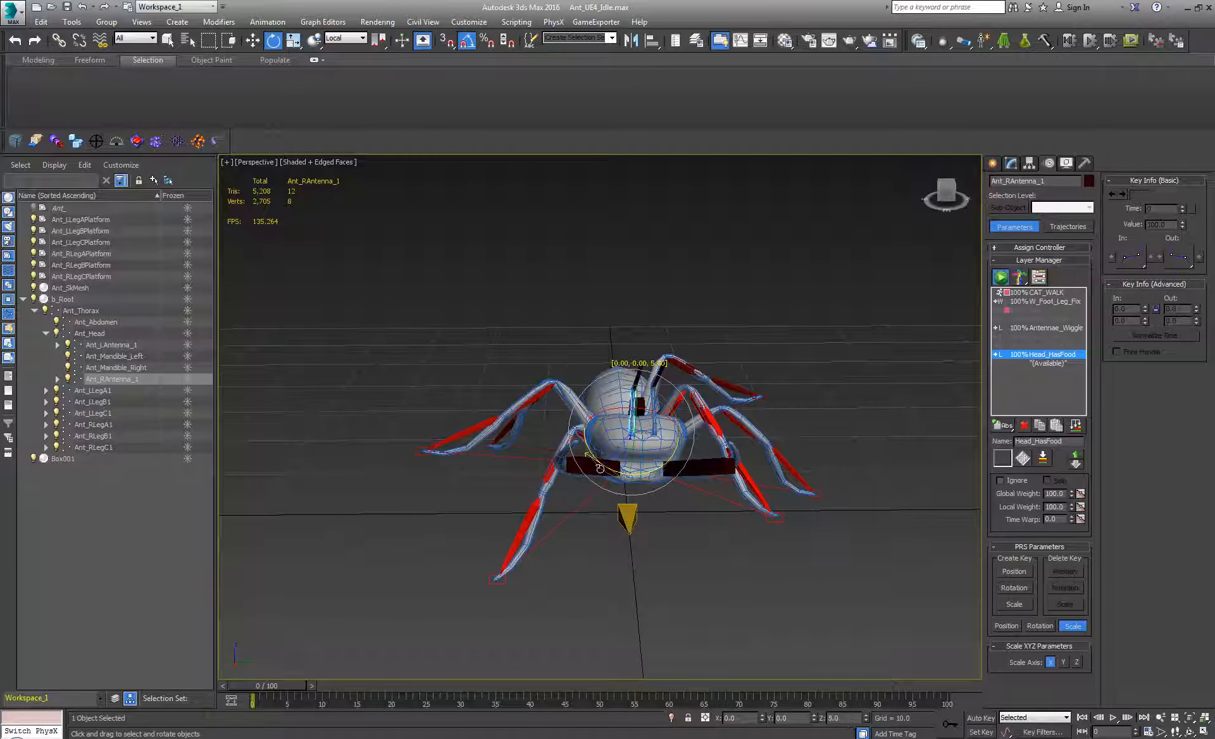
left_click(656, 422)
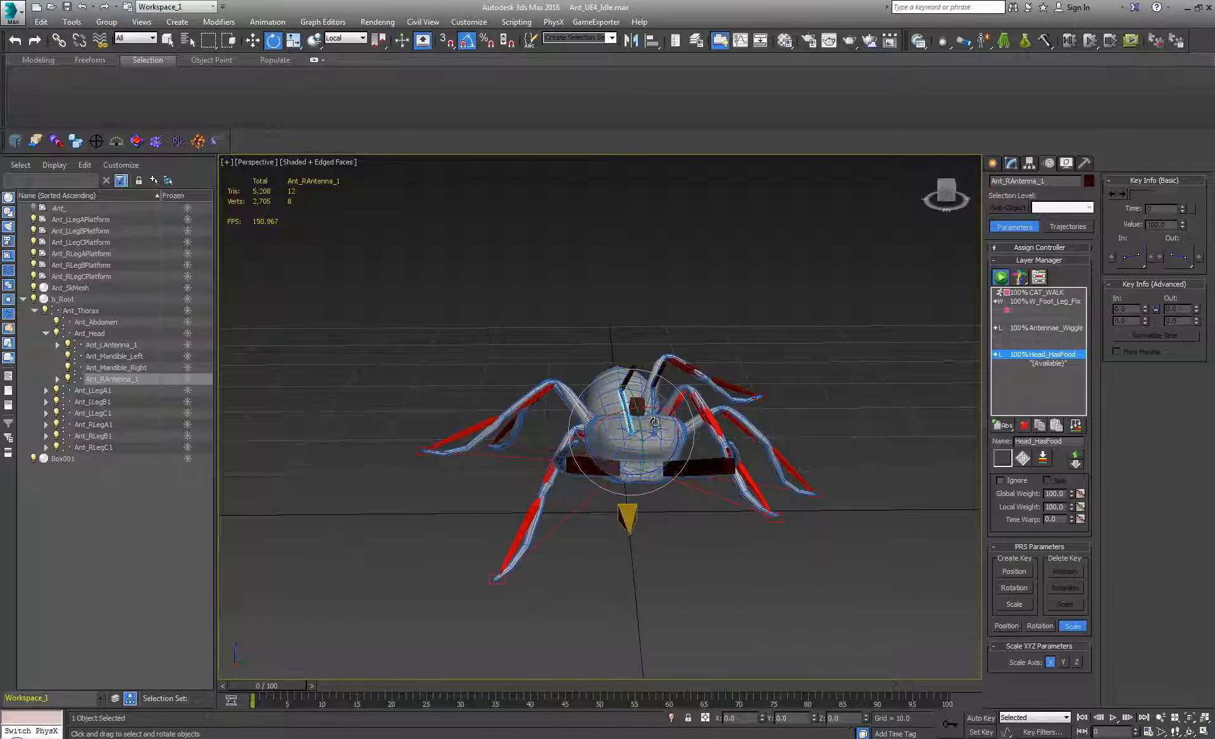
Try to rotate the base segment of the ant's left antenna around its local axis.
left_click(655, 422)
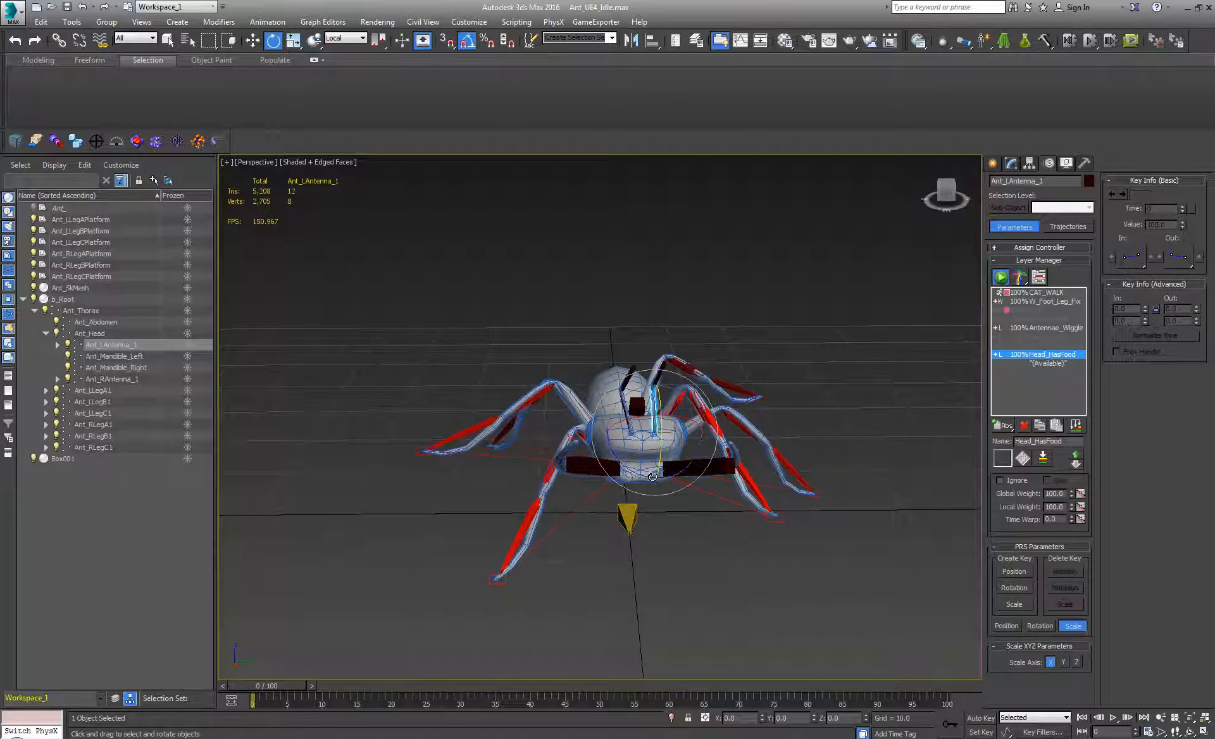
middle_click_drag(639, 476, 595, 481, "alt")
scroll(511, 367, "up", 5)
middle_click_drag(511, 367, 537, 376, "alt")
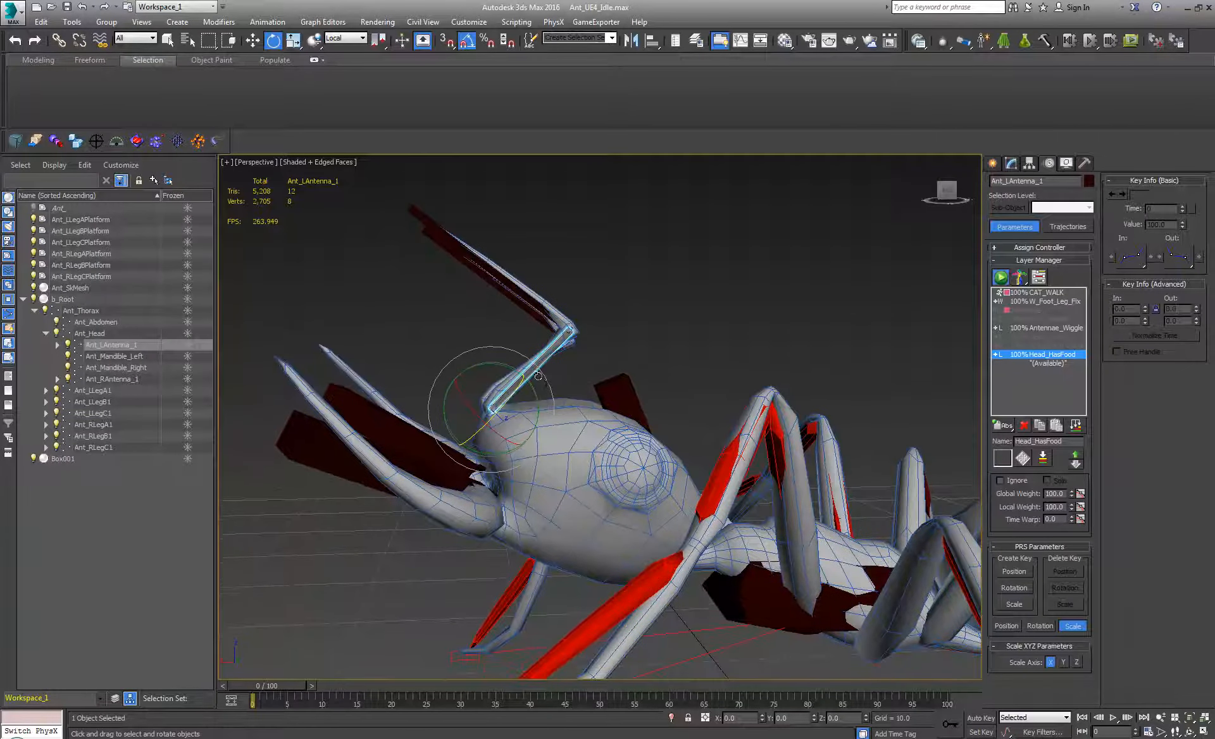
left_click_drag(512, 370, 531, 324)
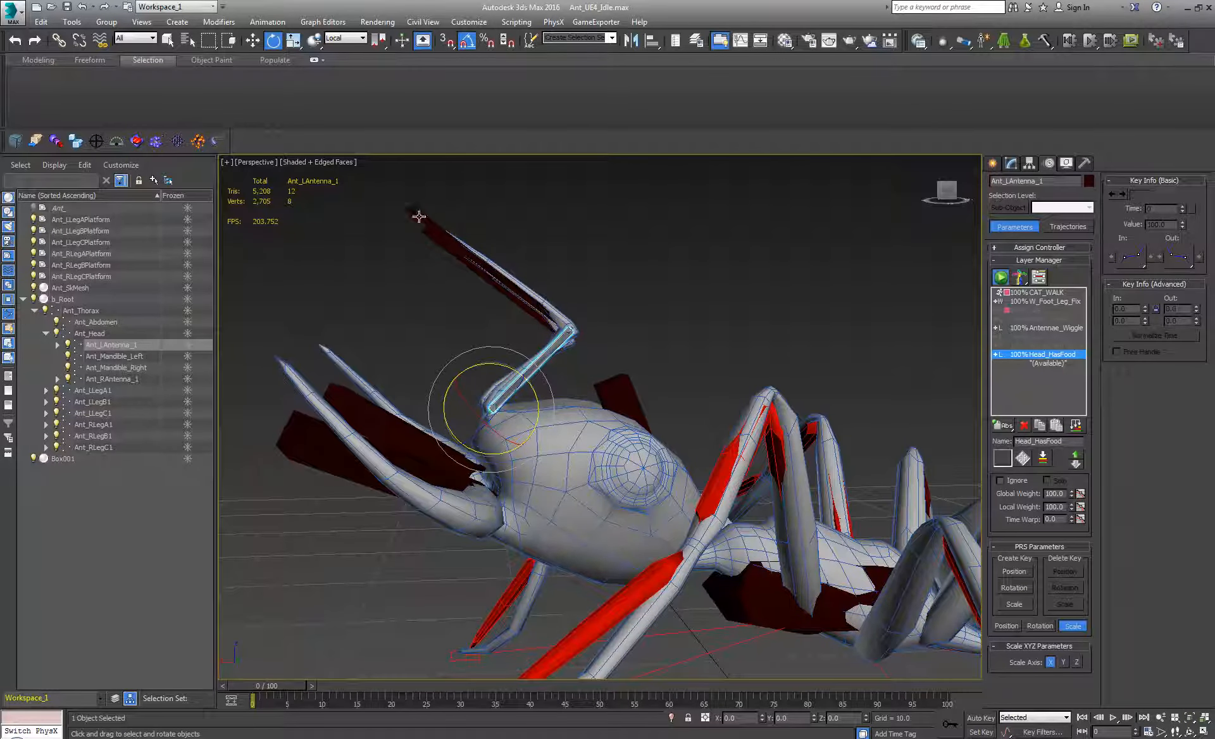
middle_click_drag(567, 190, 513, 286, "alt")
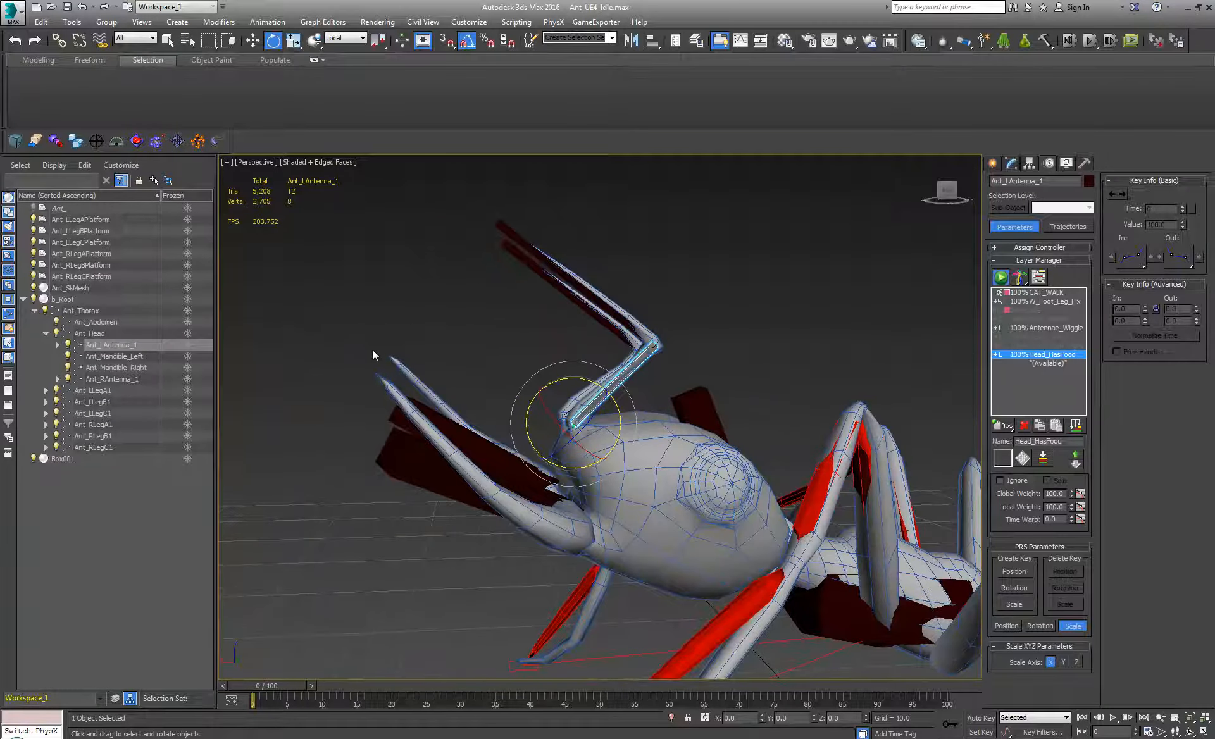
middle_click_drag(302, 277, 499, 405, "alt")
scroll(482, 377, "down", 3)
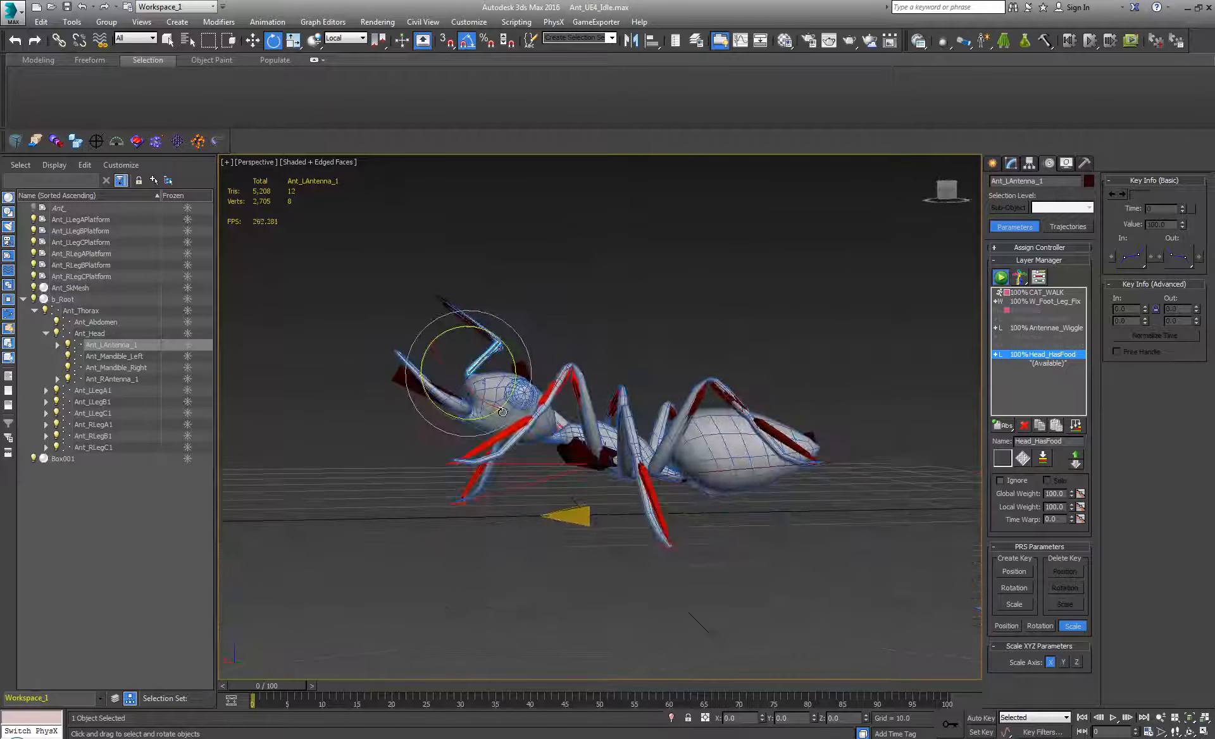
Scrub to frame 42, raise the ant's thorax and pitch it about 35 degrees so that the head lifts.
left_click(570, 450)
middle_click_drag(570, 449, 589, 461, "alt")
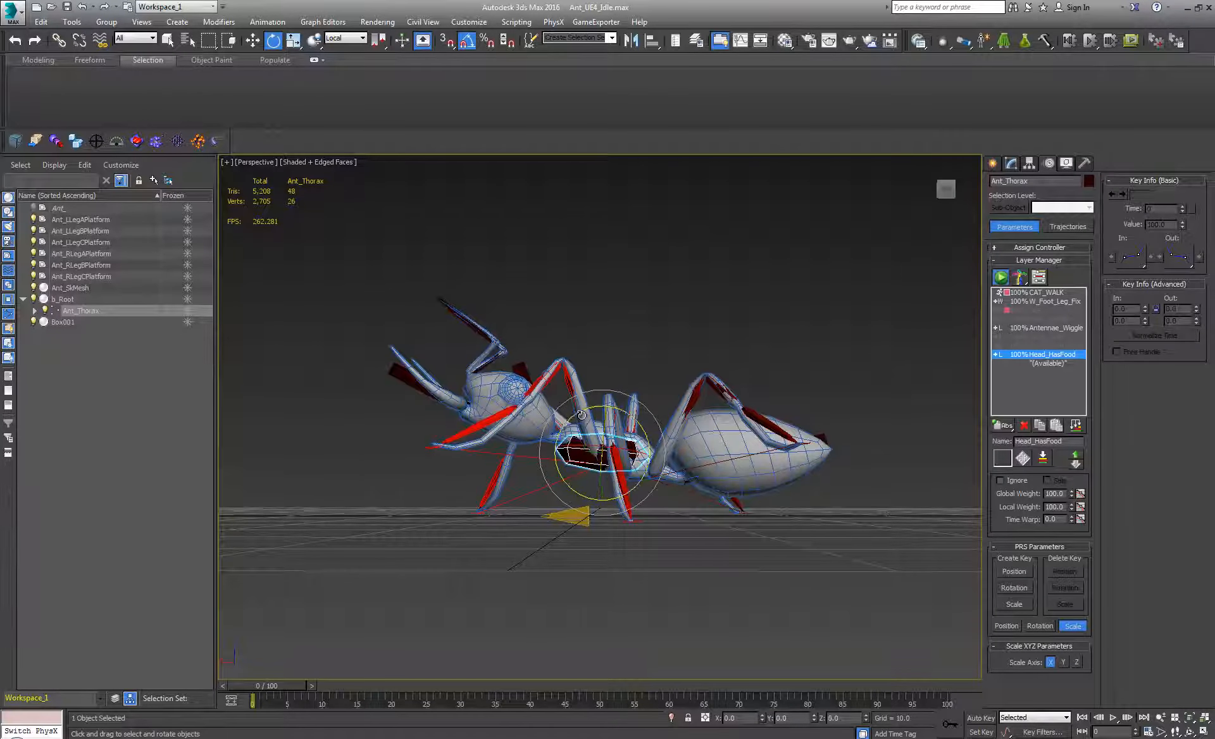
left_click_drag(581, 415, 600, 428)
key("w")
left_click_drag(274, 690, 546, 678)
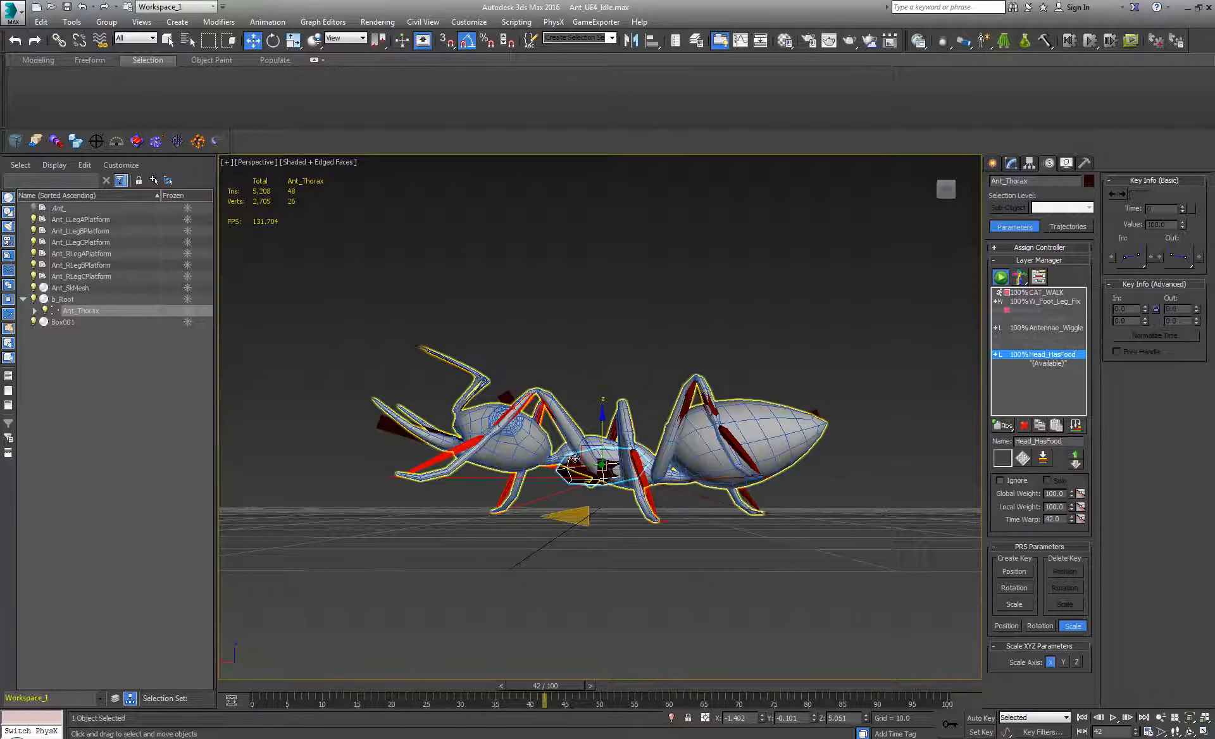
left_click_drag(602, 450, 600, 400)
key("e")
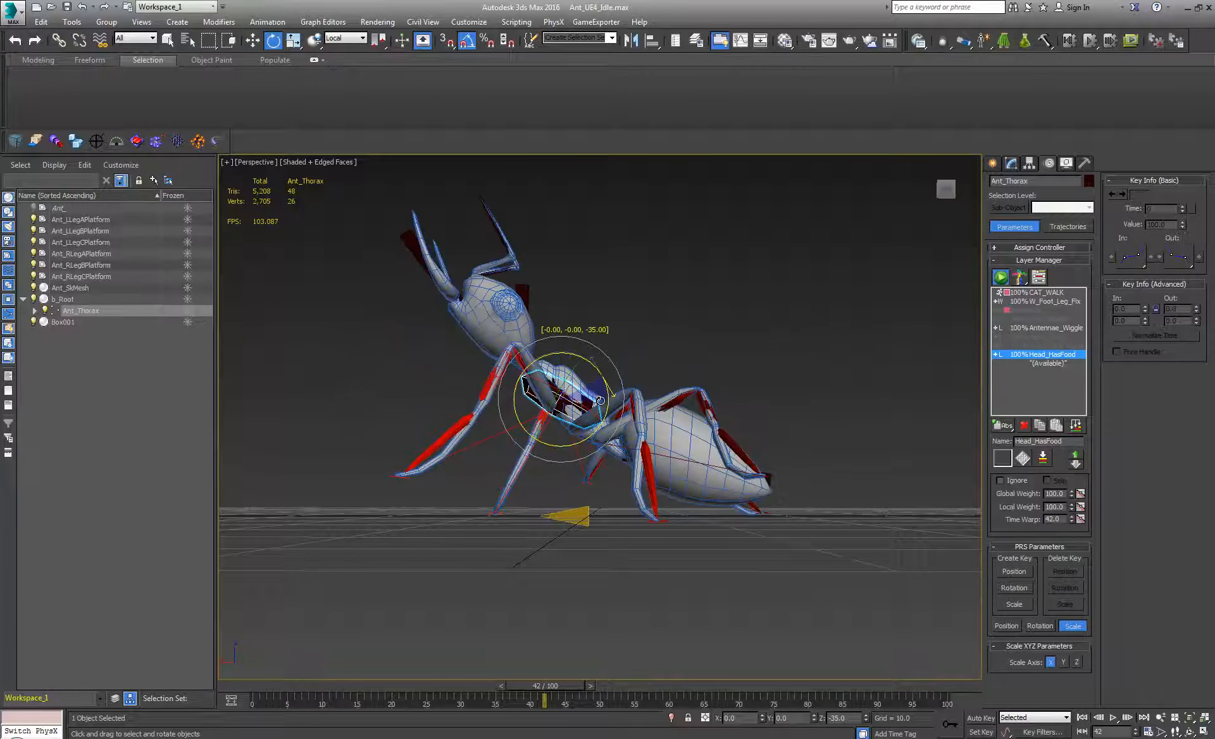
Rotate the ant's abdomen upward about 25 degrees around its local Y axis and scrub back to frame 0.
left_click(769, 478)
left_click_drag(667, 434, 668, 428)
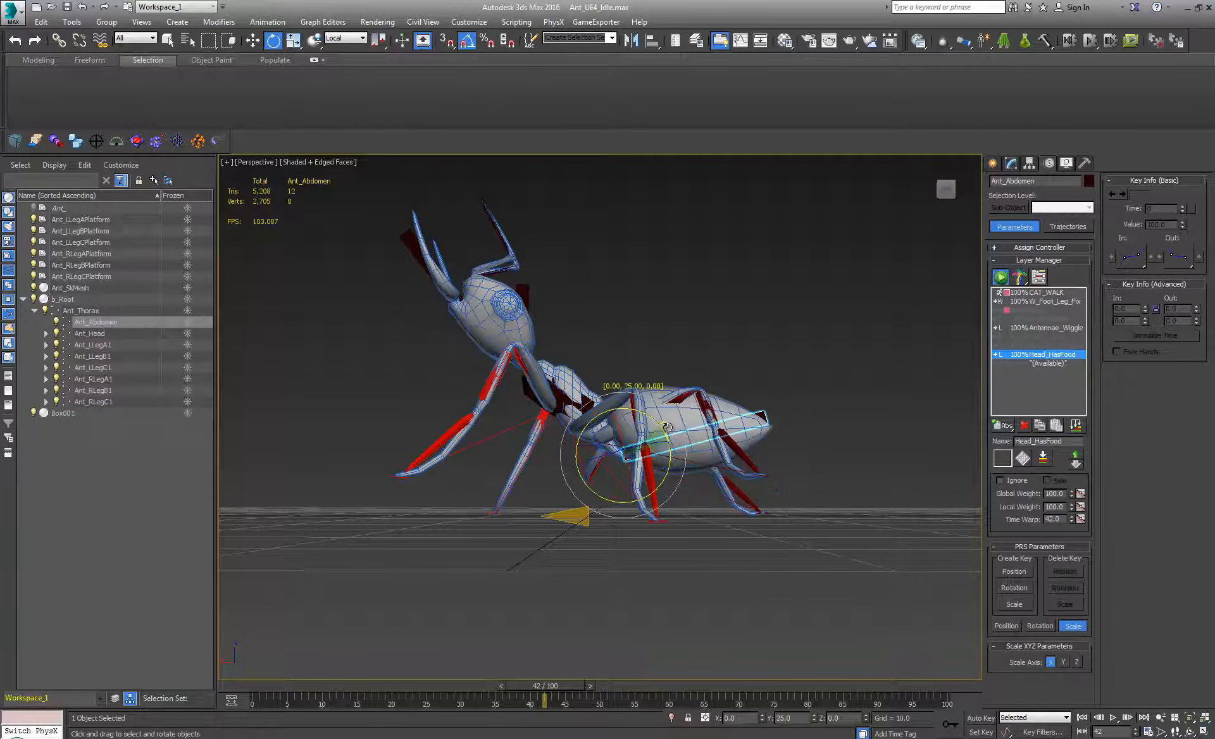
left_click_drag(525, 685, 248, 682)
Move the ant's thorax backward along the X axis on the Head_HasFood layer.
left_click(523, 403)
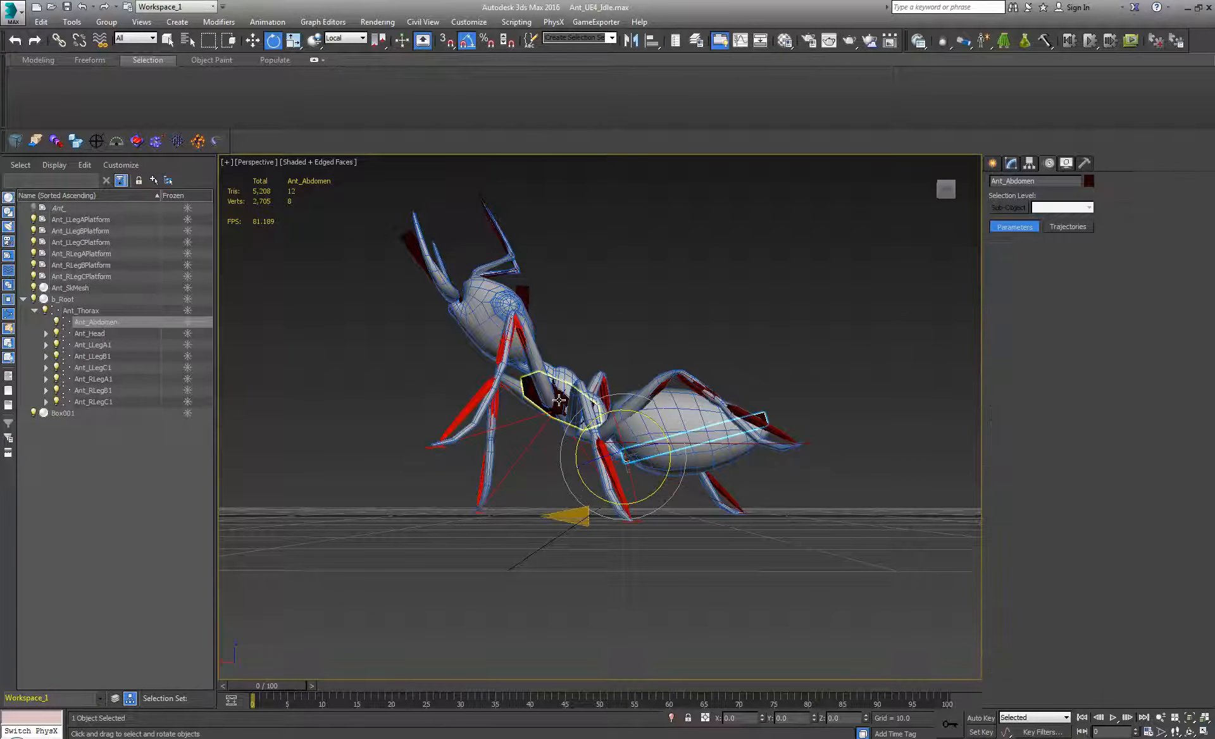
key("w")
left_click_drag(520, 401, 567, 403)
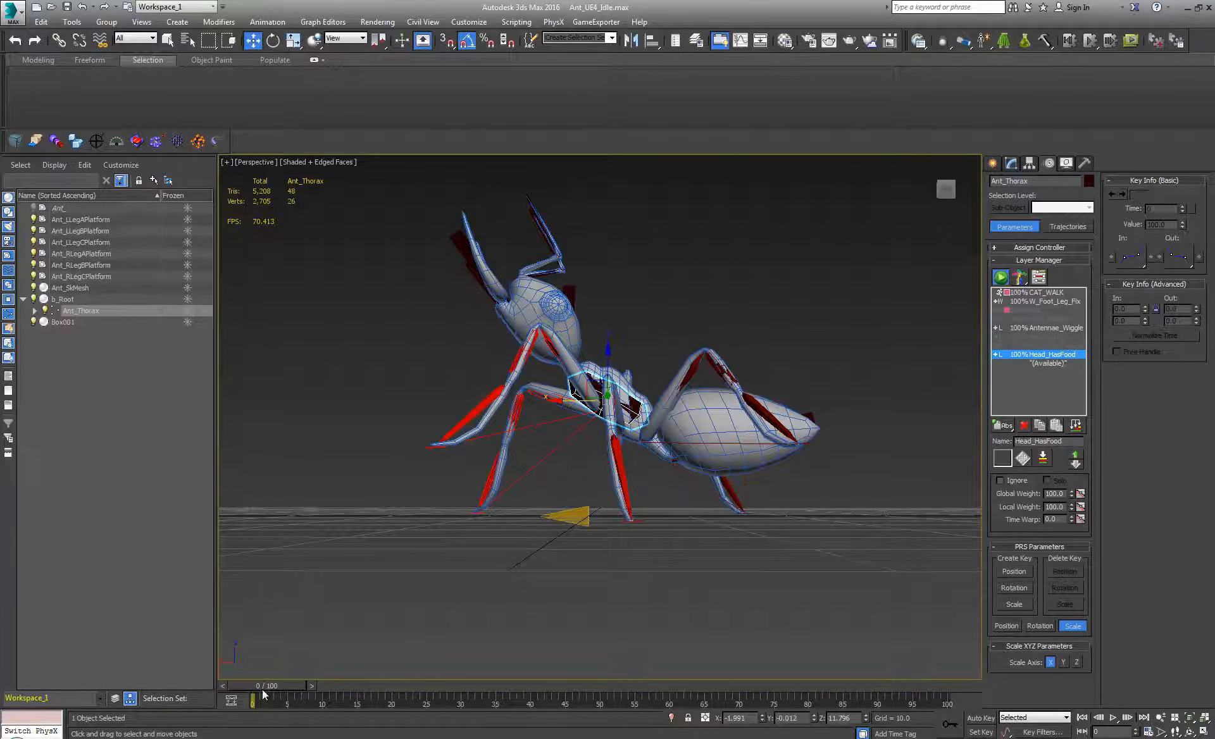
Scrub through the walk and back to frame 0, examining the raised food-carrying pose from the side, front and above.
left_click_drag(268, 689, 516, 680)
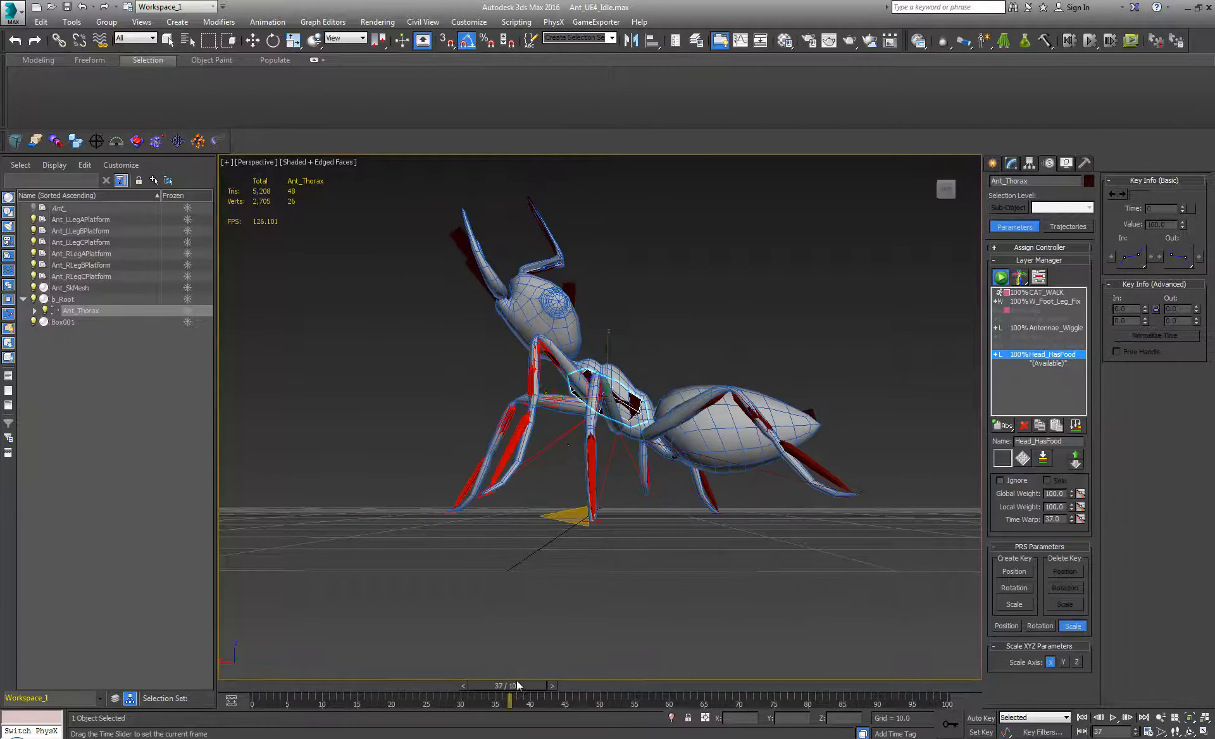
middle_click_drag(588, 569, 678, 451, "alt")
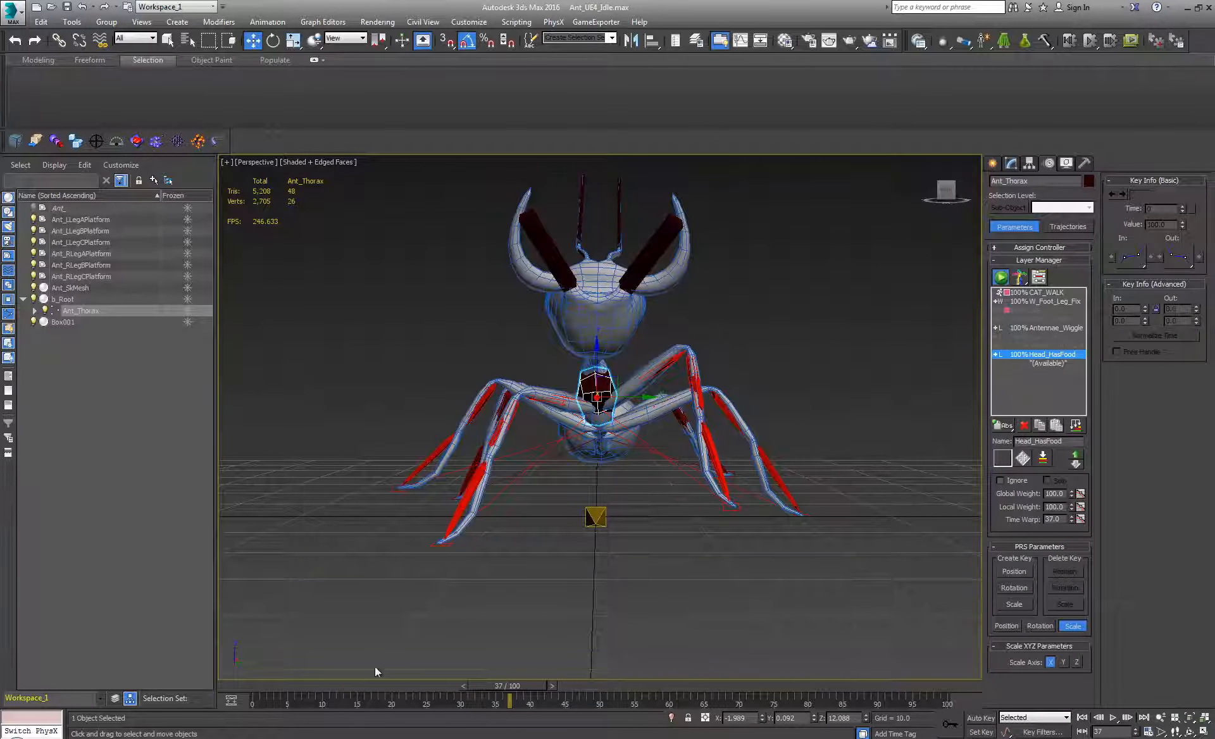
scroll(591, 466, "up", 12)
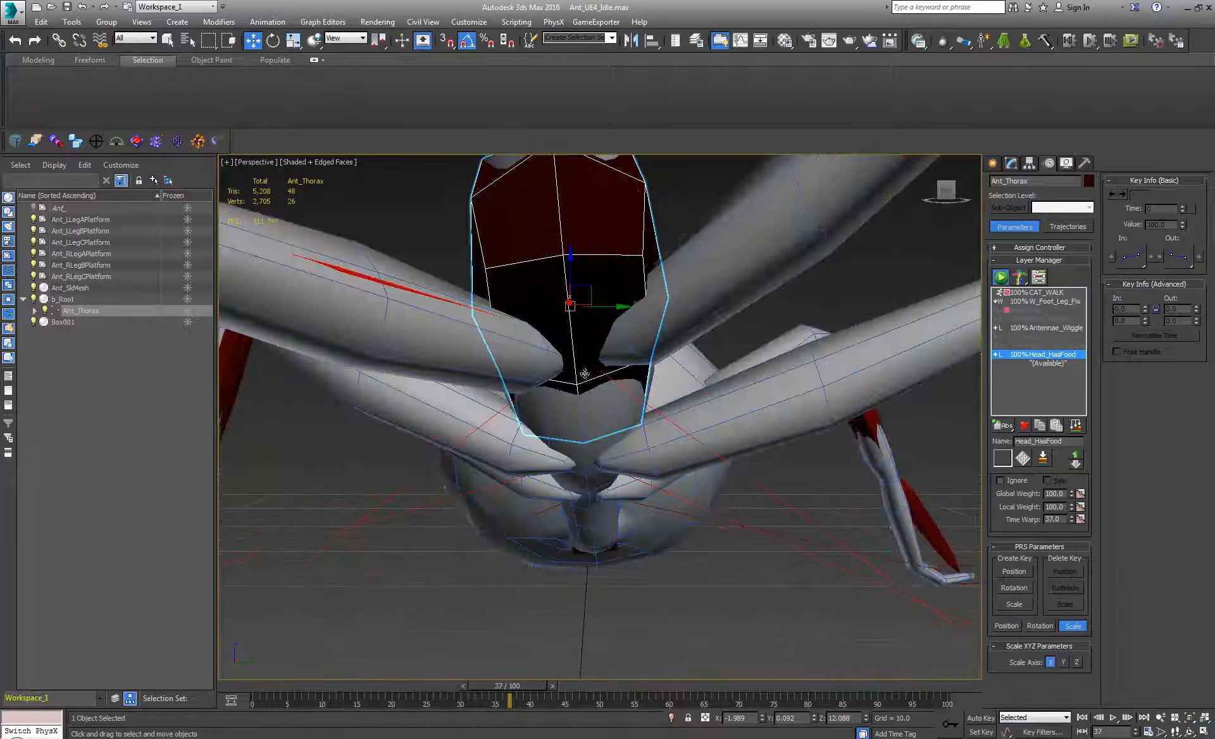
scroll(574, 471, "down", 10)
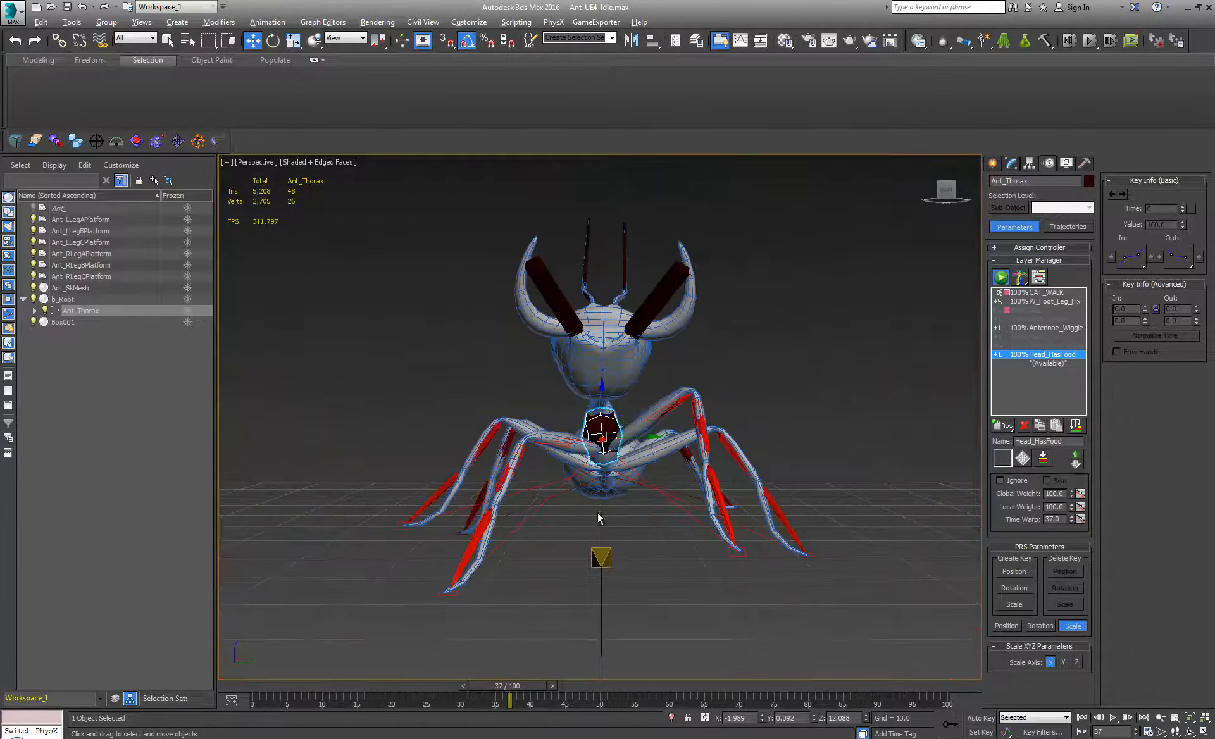
mouse_move(574, 470)
middle_mouse_down("alt")
mouse_move(556, 532)
mouse_move(569, 427)
mouse_move(564, 477)
middle_mouse_up("alt")
scroll(572, 437, "down", 3)
left_click_drag(537, 689, 831, 681)
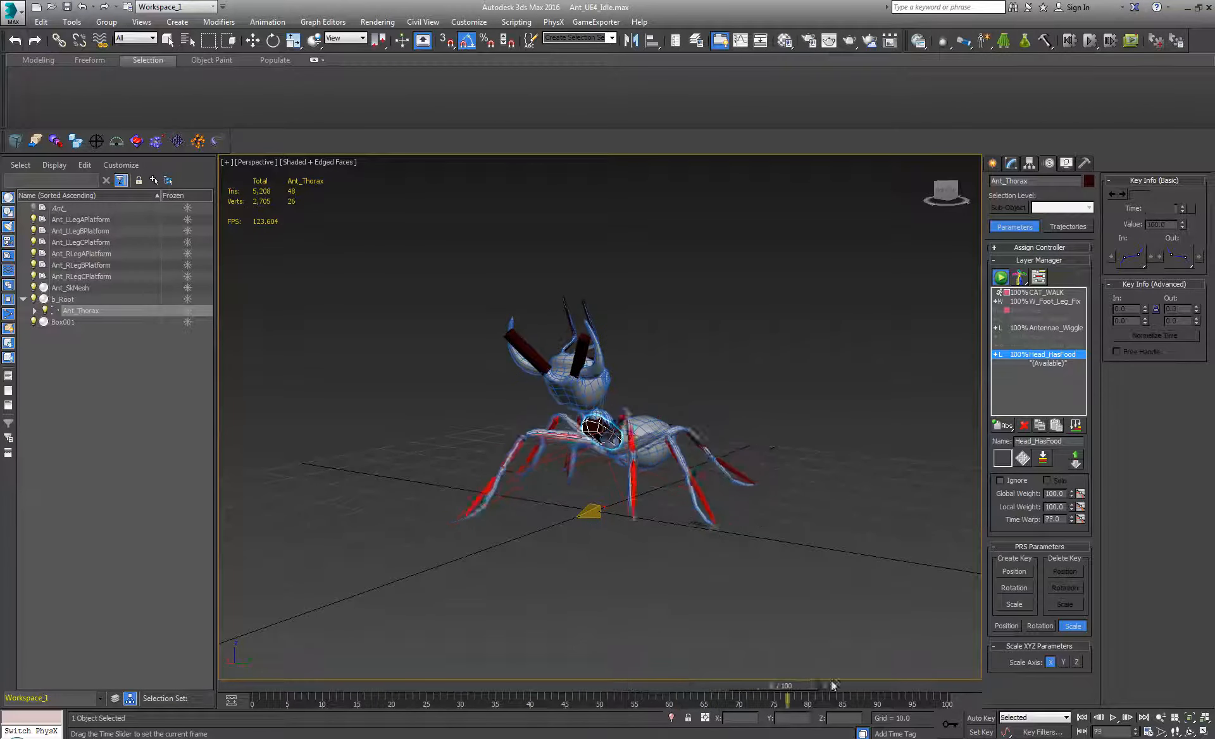
key("w")
middle_click_drag(799, 640, 561, 553, "alt")
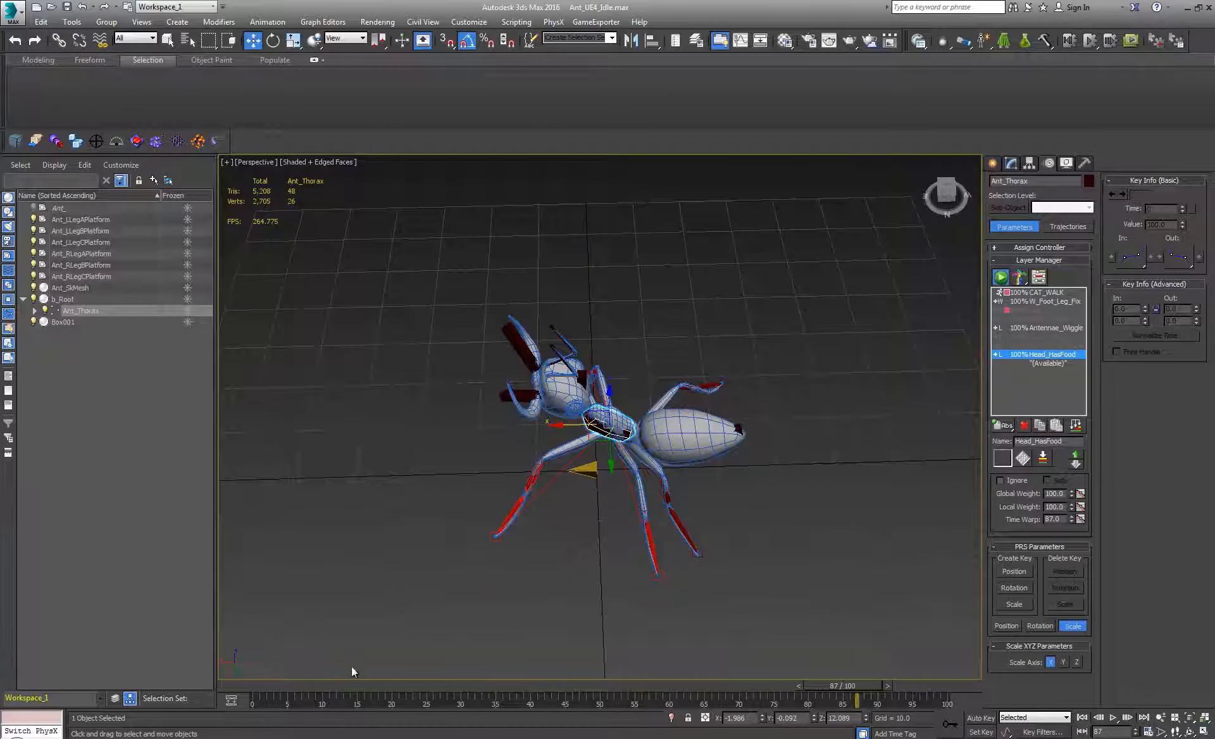
left_click_drag(863, 685, 184, 591)
key("w")
middle_click_drag(465, 421, 667, 326, "alt")
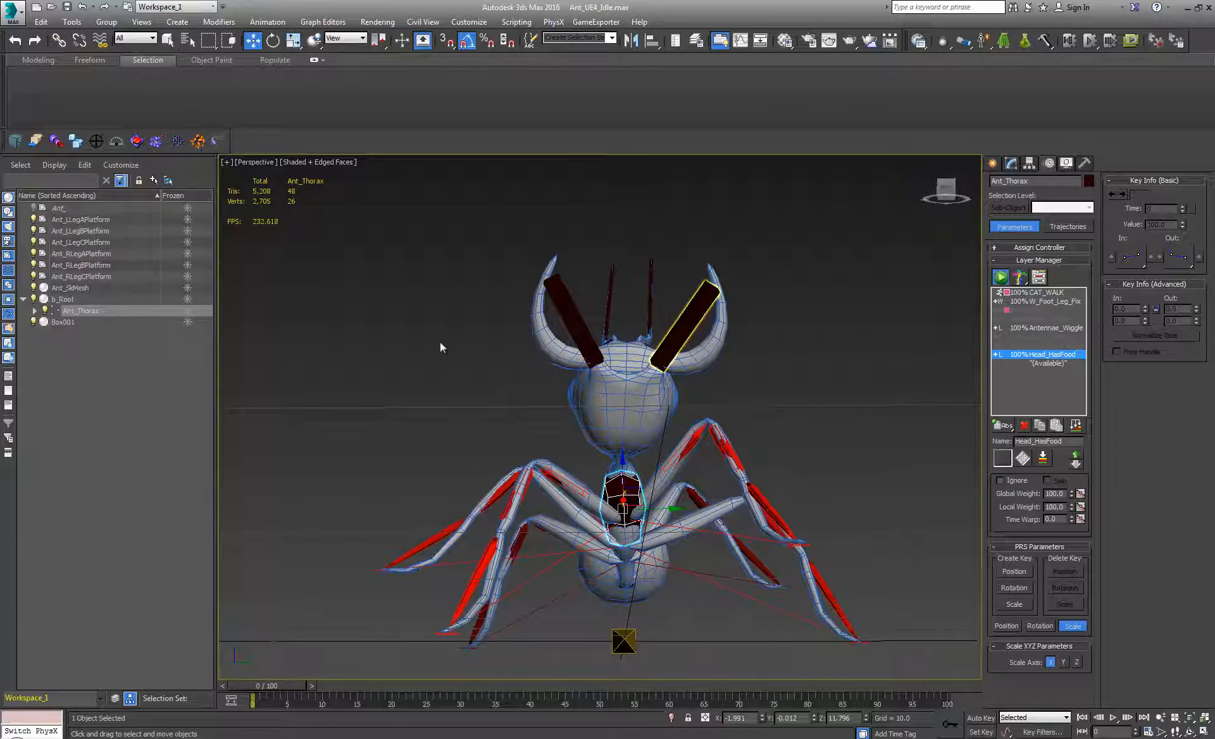
Rename the Head_HasFood animation layer to HasFood.
middle_click_drag(755, 338, 595, 436, "alt")
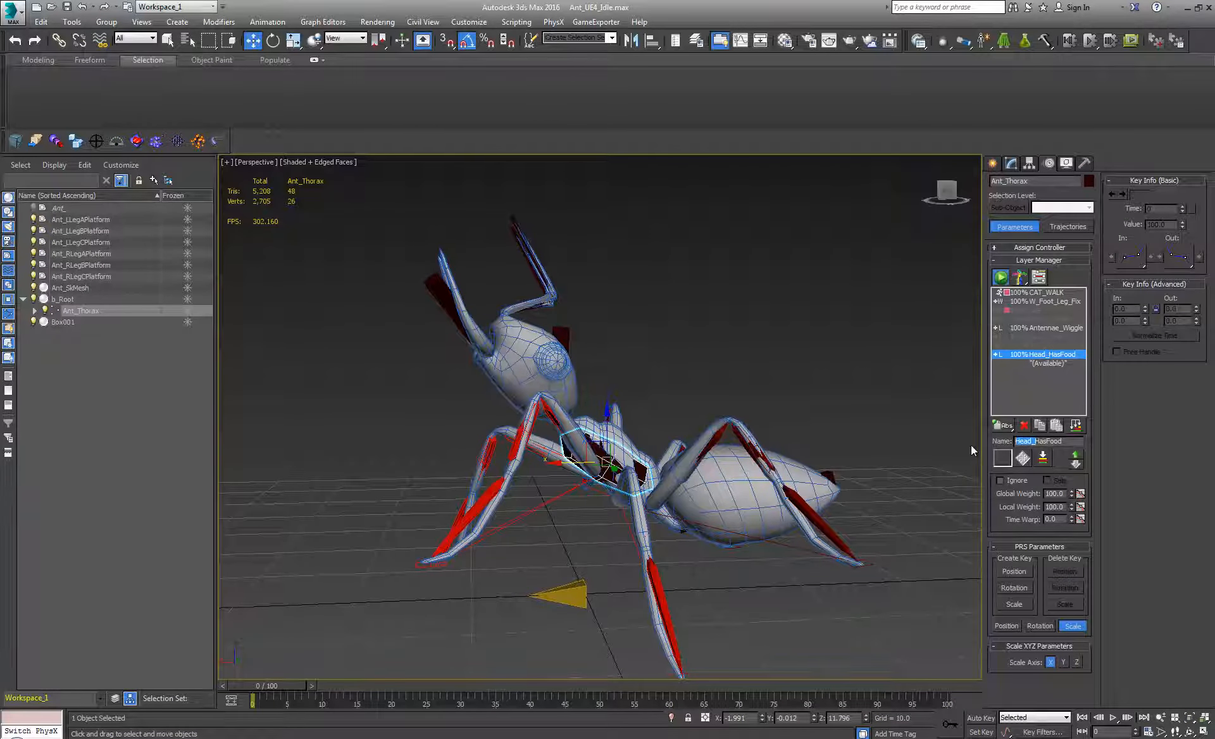
key("BackSpace")
key("Return")
middle_click_drag(691, 480, 702, 495)
middle_click_drag(659, 425, 643, 420, "alt")
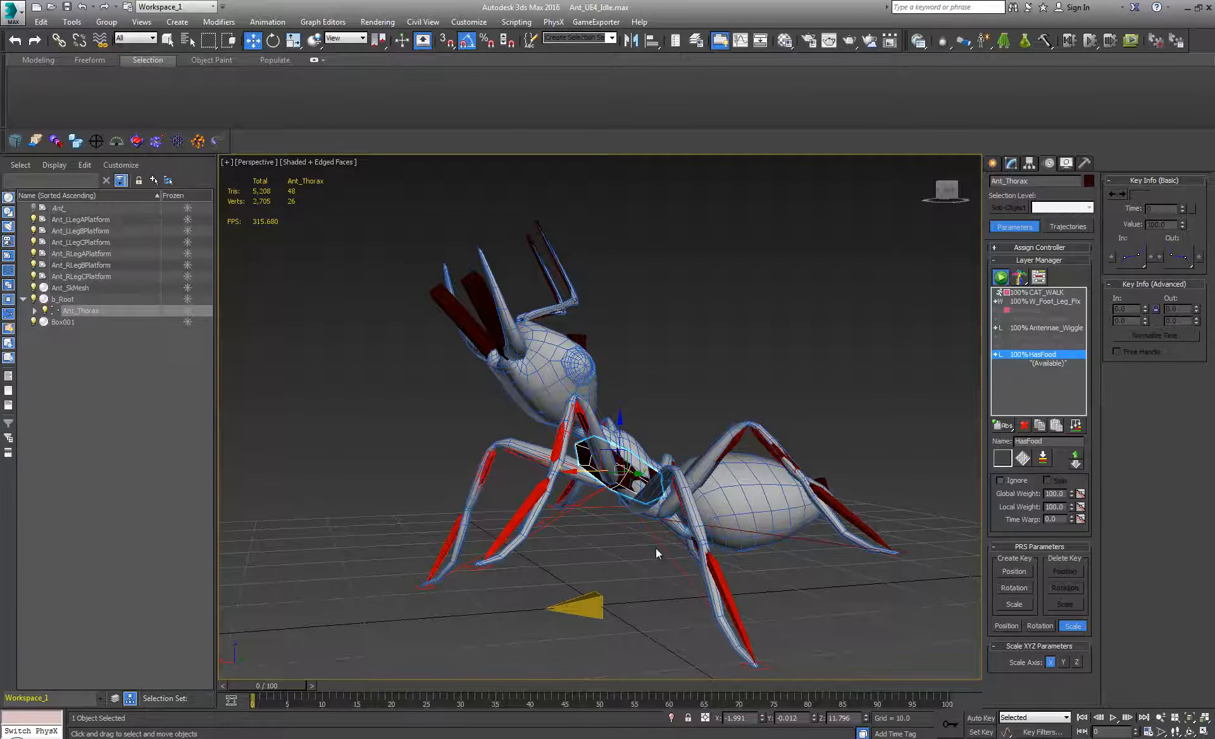
middle_click_drag(654, 550, 687, 523, "alt")
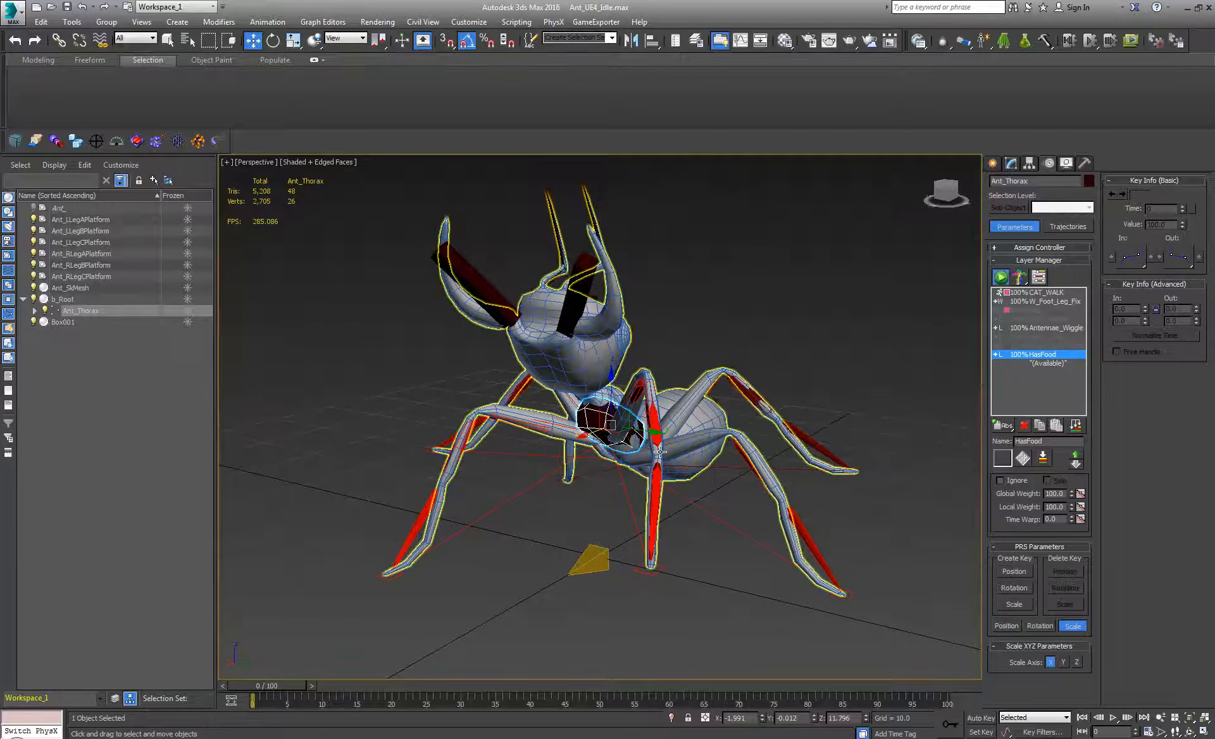
Select the ant's root bone, turn on Auto Key and set a key for it at frame 100.
left_click(575, 563)
middle_click_drag(574, 562, 681, 509, "alt")
scroll(504, 509, "down", 3)
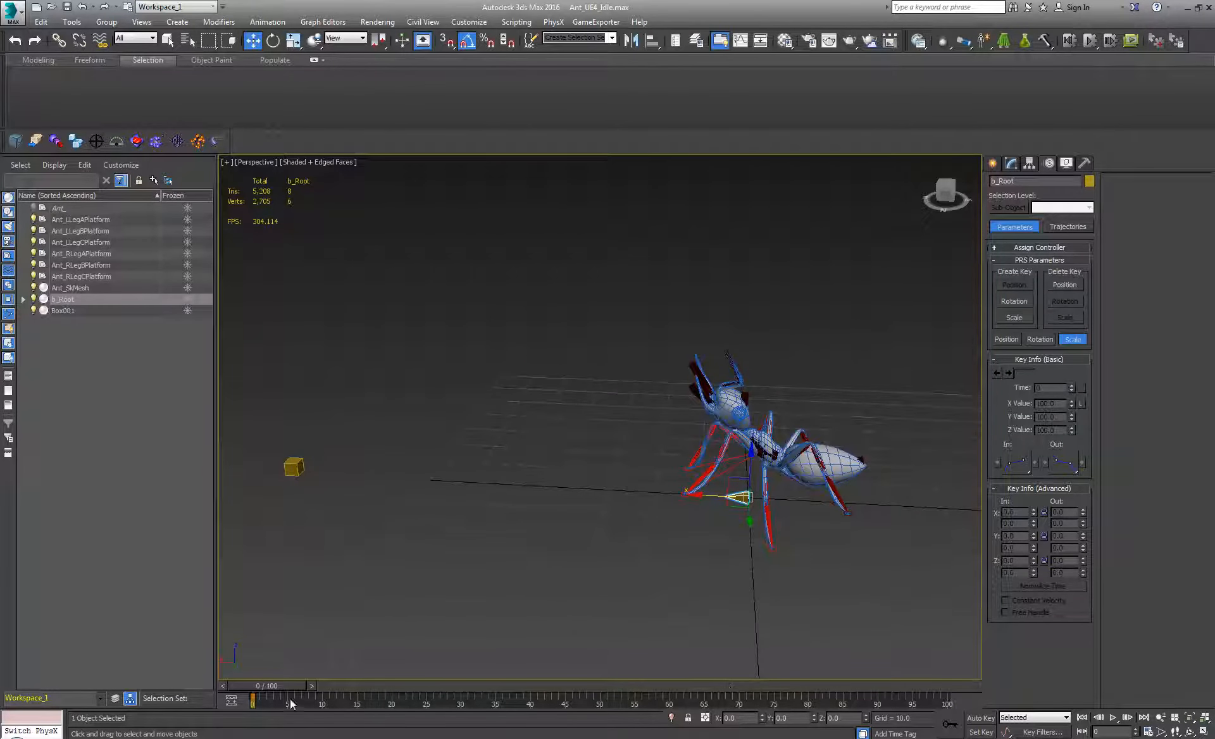
left_click_drag(281, 686, 140, 667)
left_click(981, 718)
left_click(963, 683)
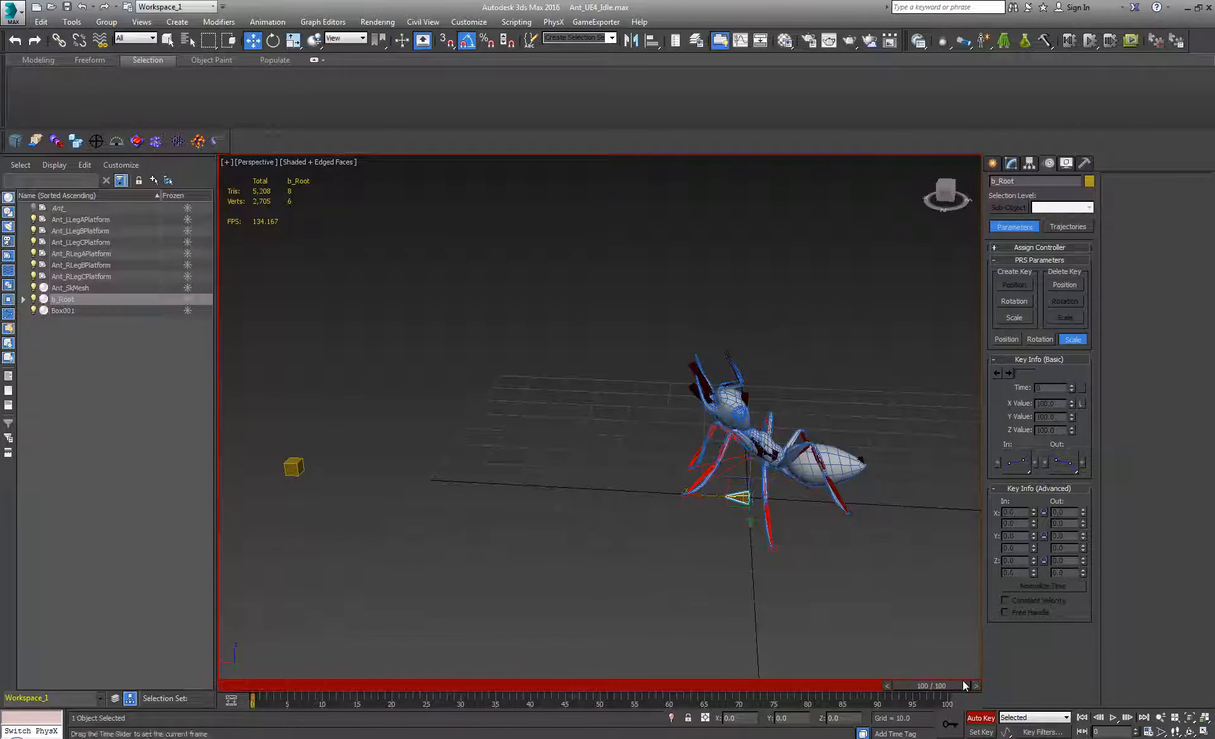
left_click(954, 725)
Align the root bone to Box001 in X and Y position, pivot point to pivot point, and turn off Auto Key.
key("alt+a")
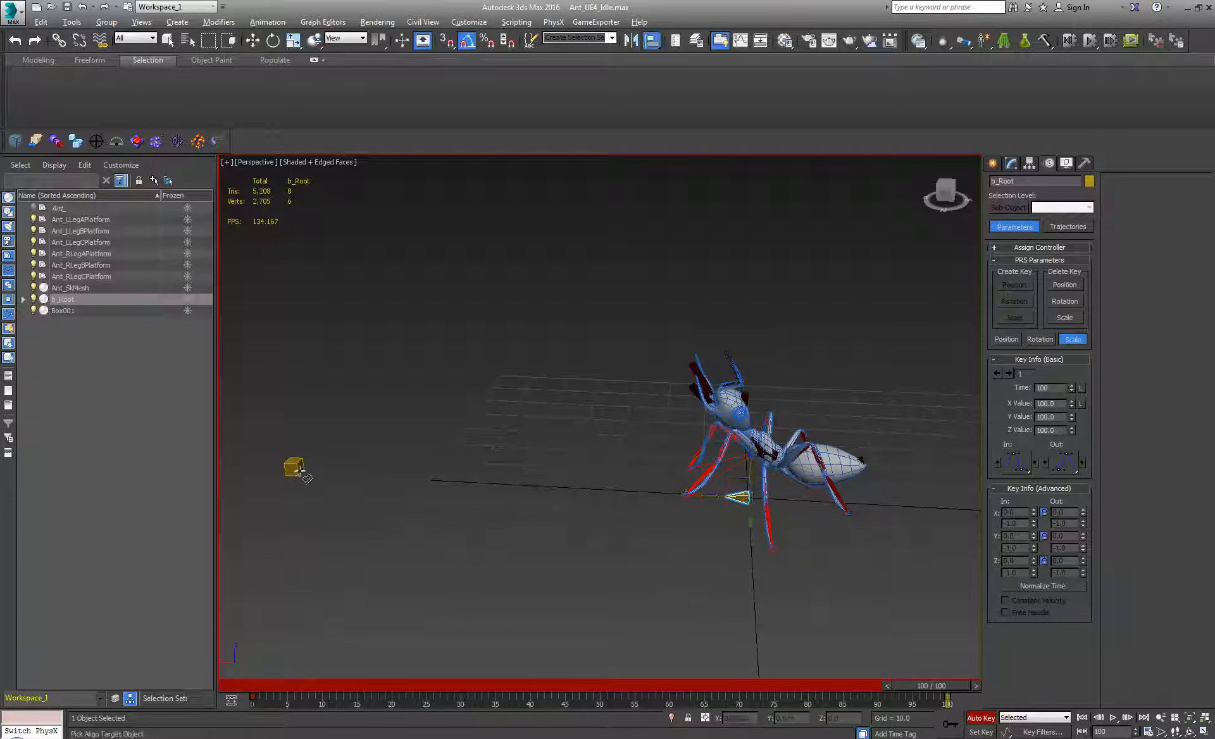
left_click(294, 468)
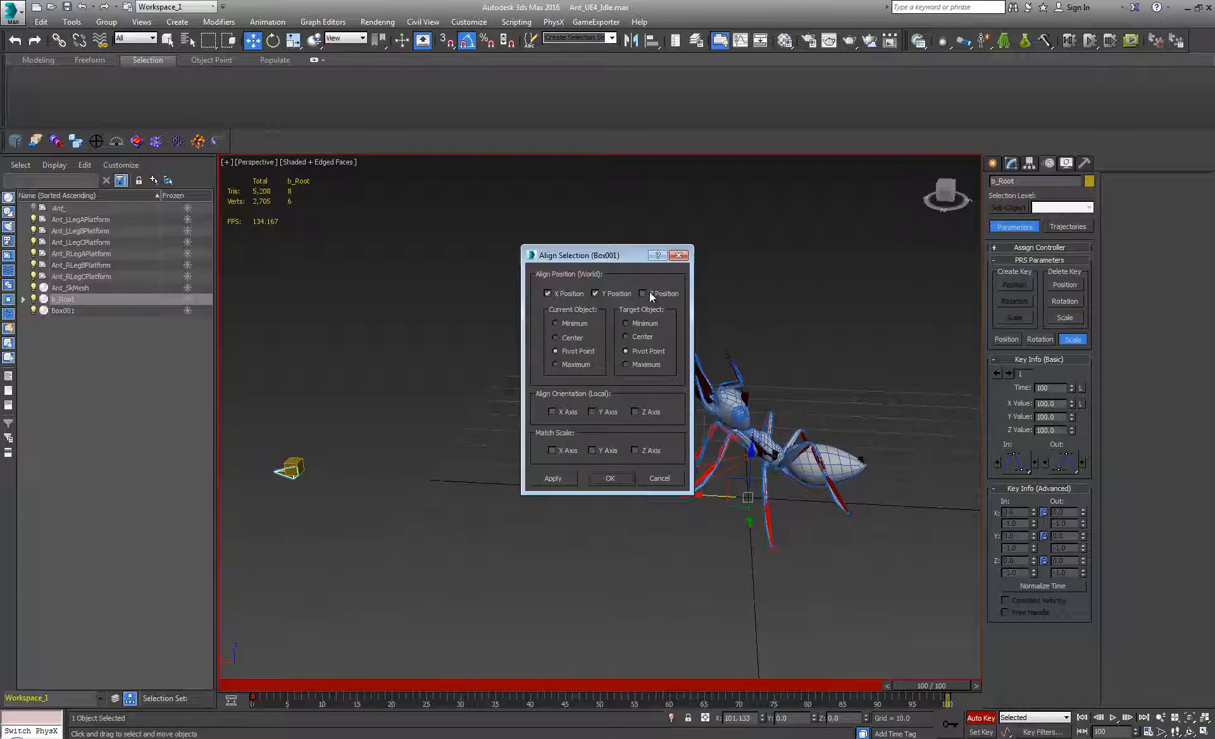
left_click(616, 479)
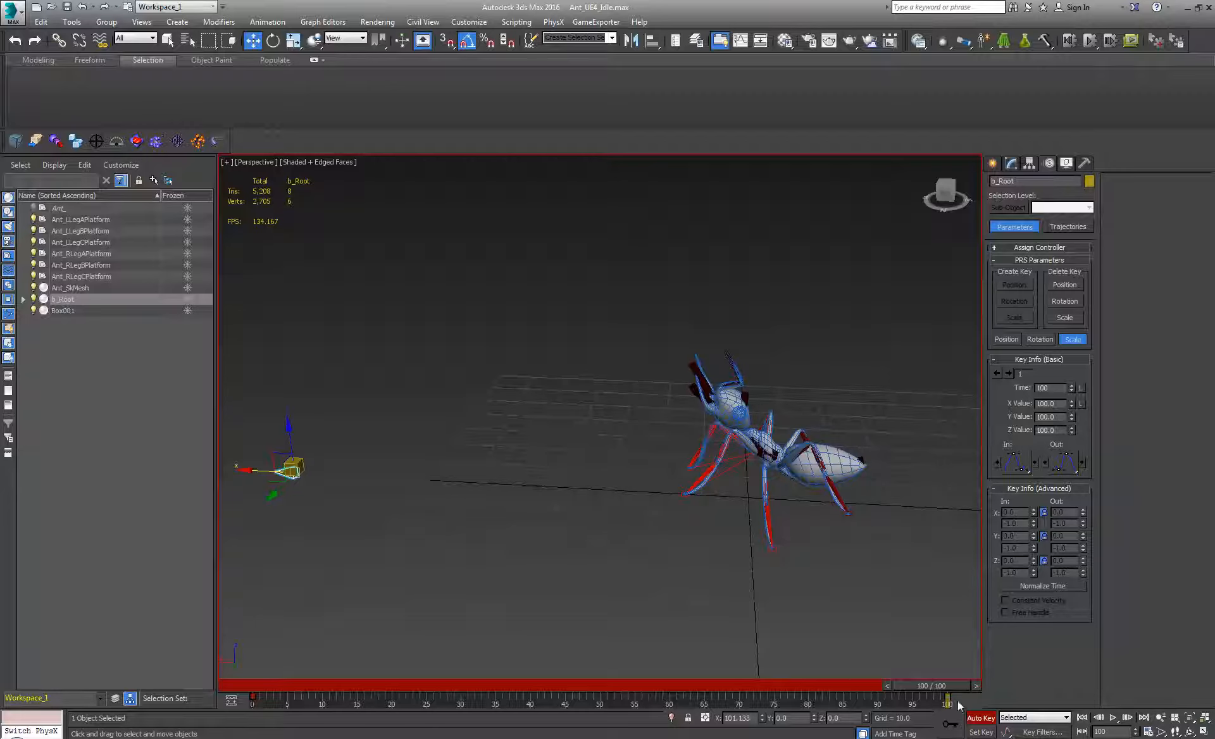
left_click(980, 720)
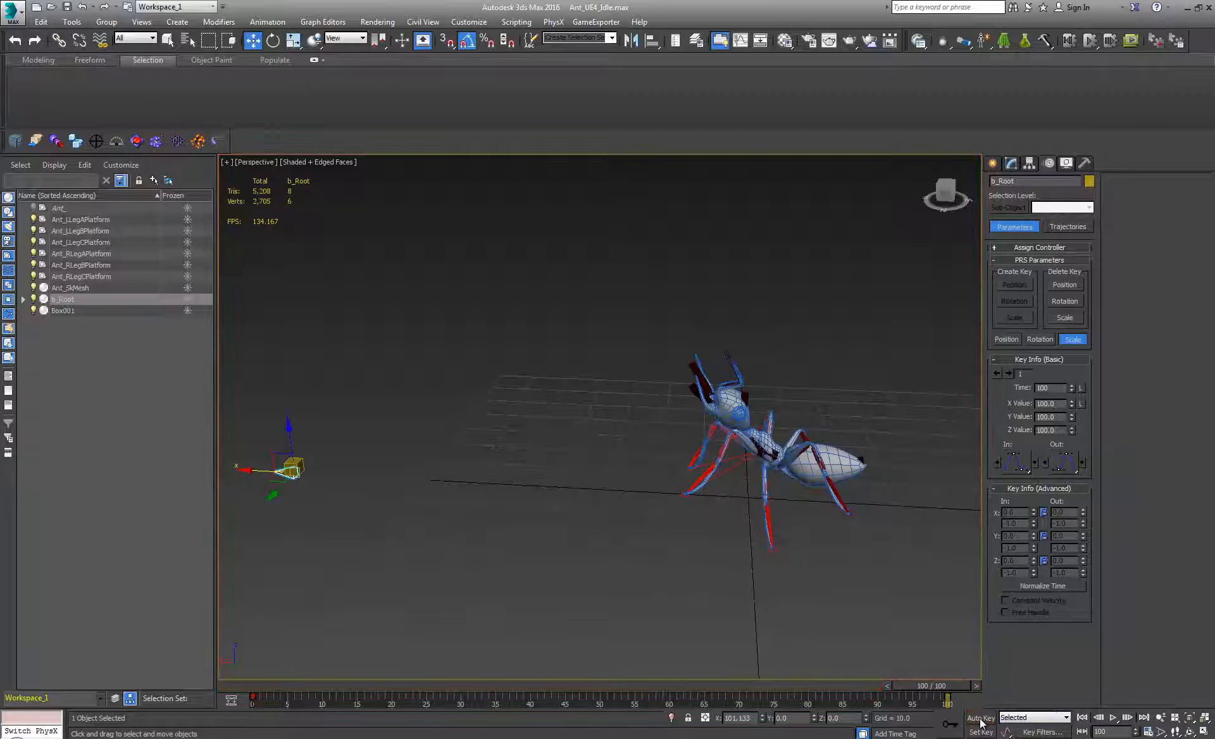
Scrub the walk back to frame 0 and select the Ant_LLegAPlatform foot helper.
left_click_drag(940, 682, 226, 681)
key("w")
middle_click_drag(601, 500, 601, 472)
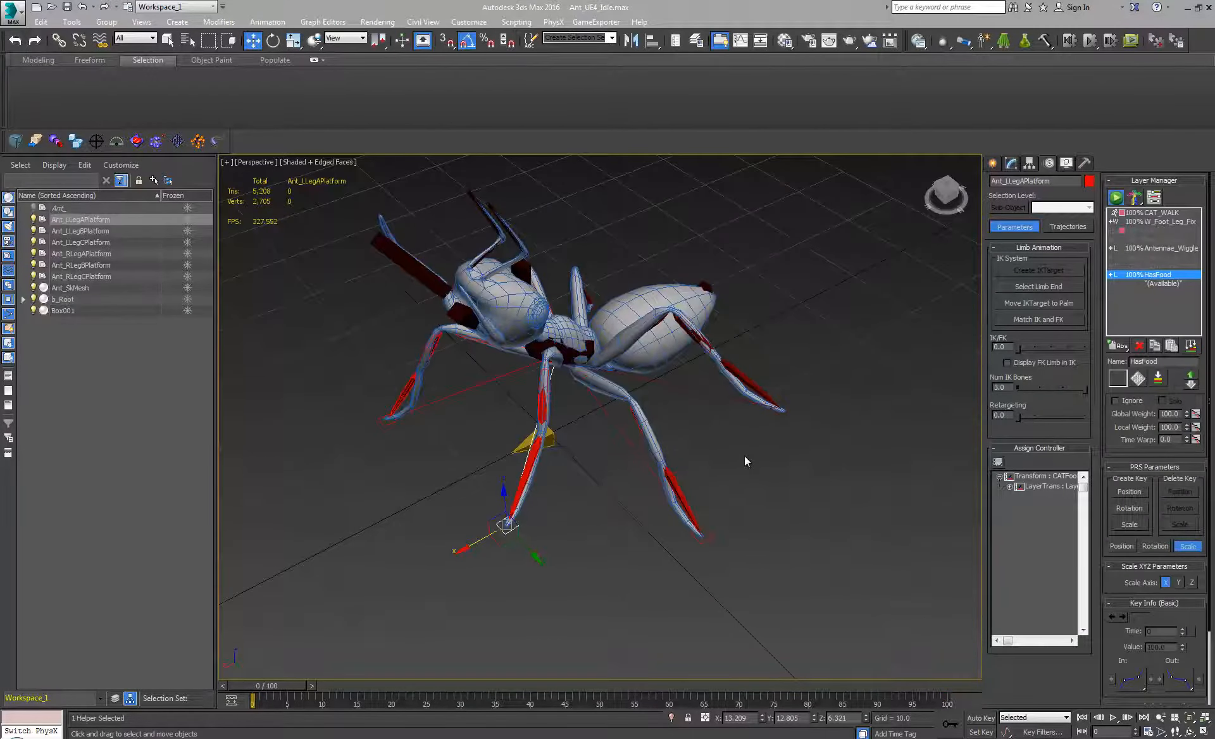
middle_click_drag(745, 459, 754, 487)
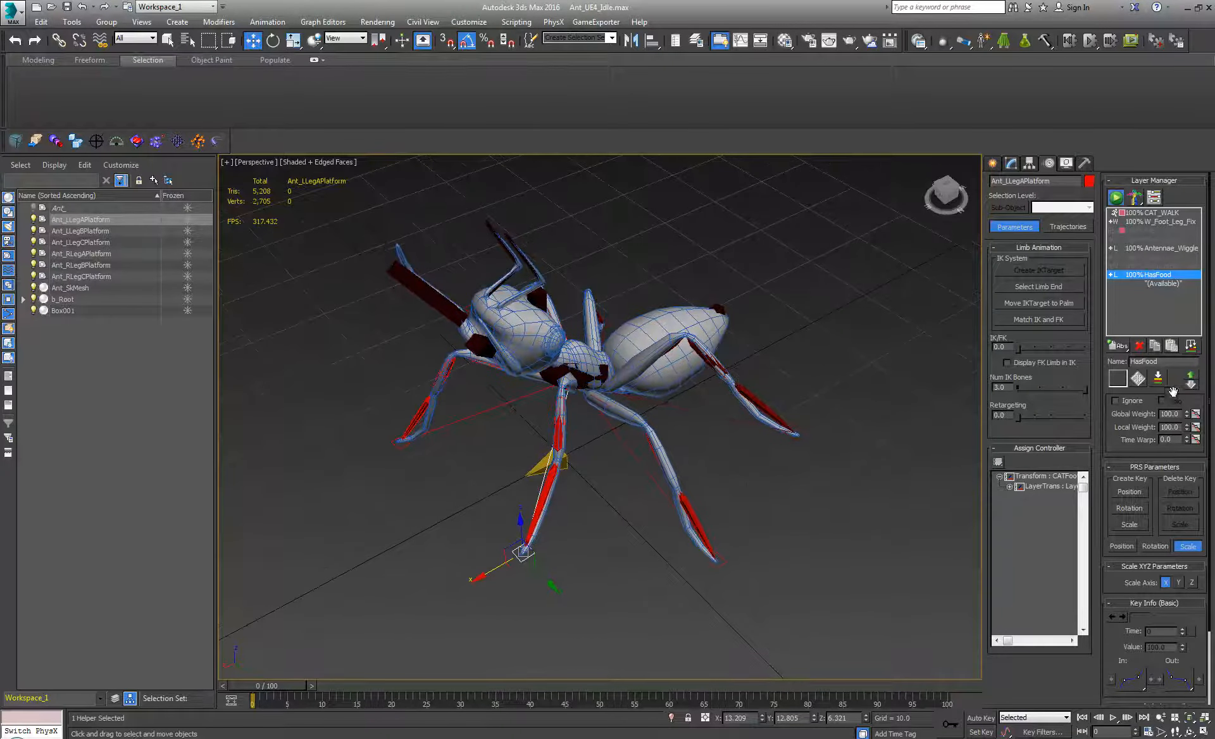
Expand the foot platform's layer controllers, select the Adjustment World layer and show its link controller's parameters.
left_click(1009, 486)
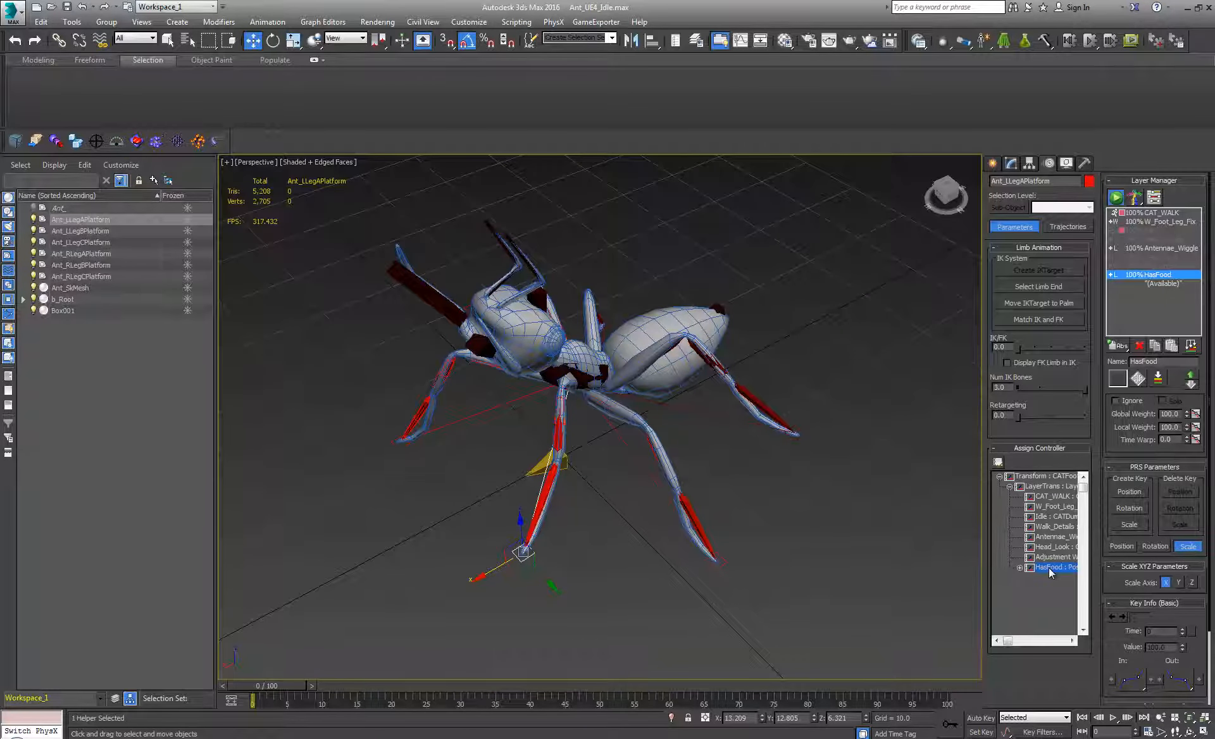
left_click(1153, 266)
left_click(1019, 557)
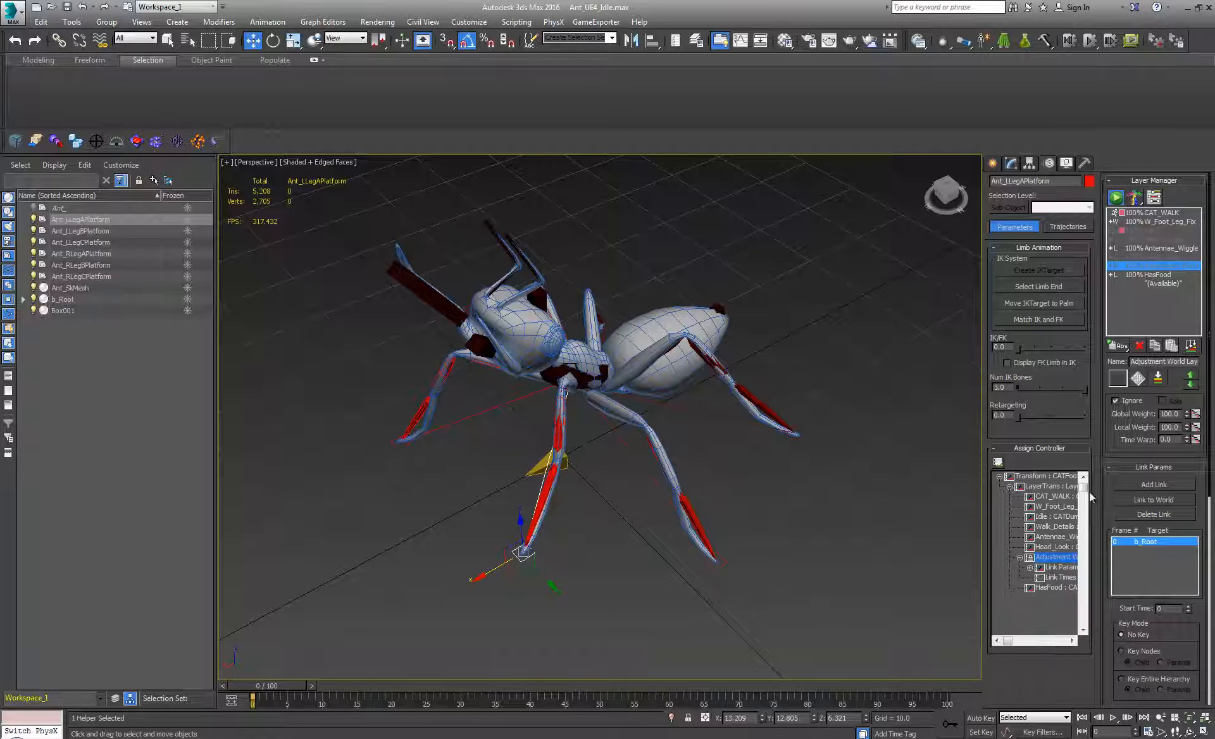